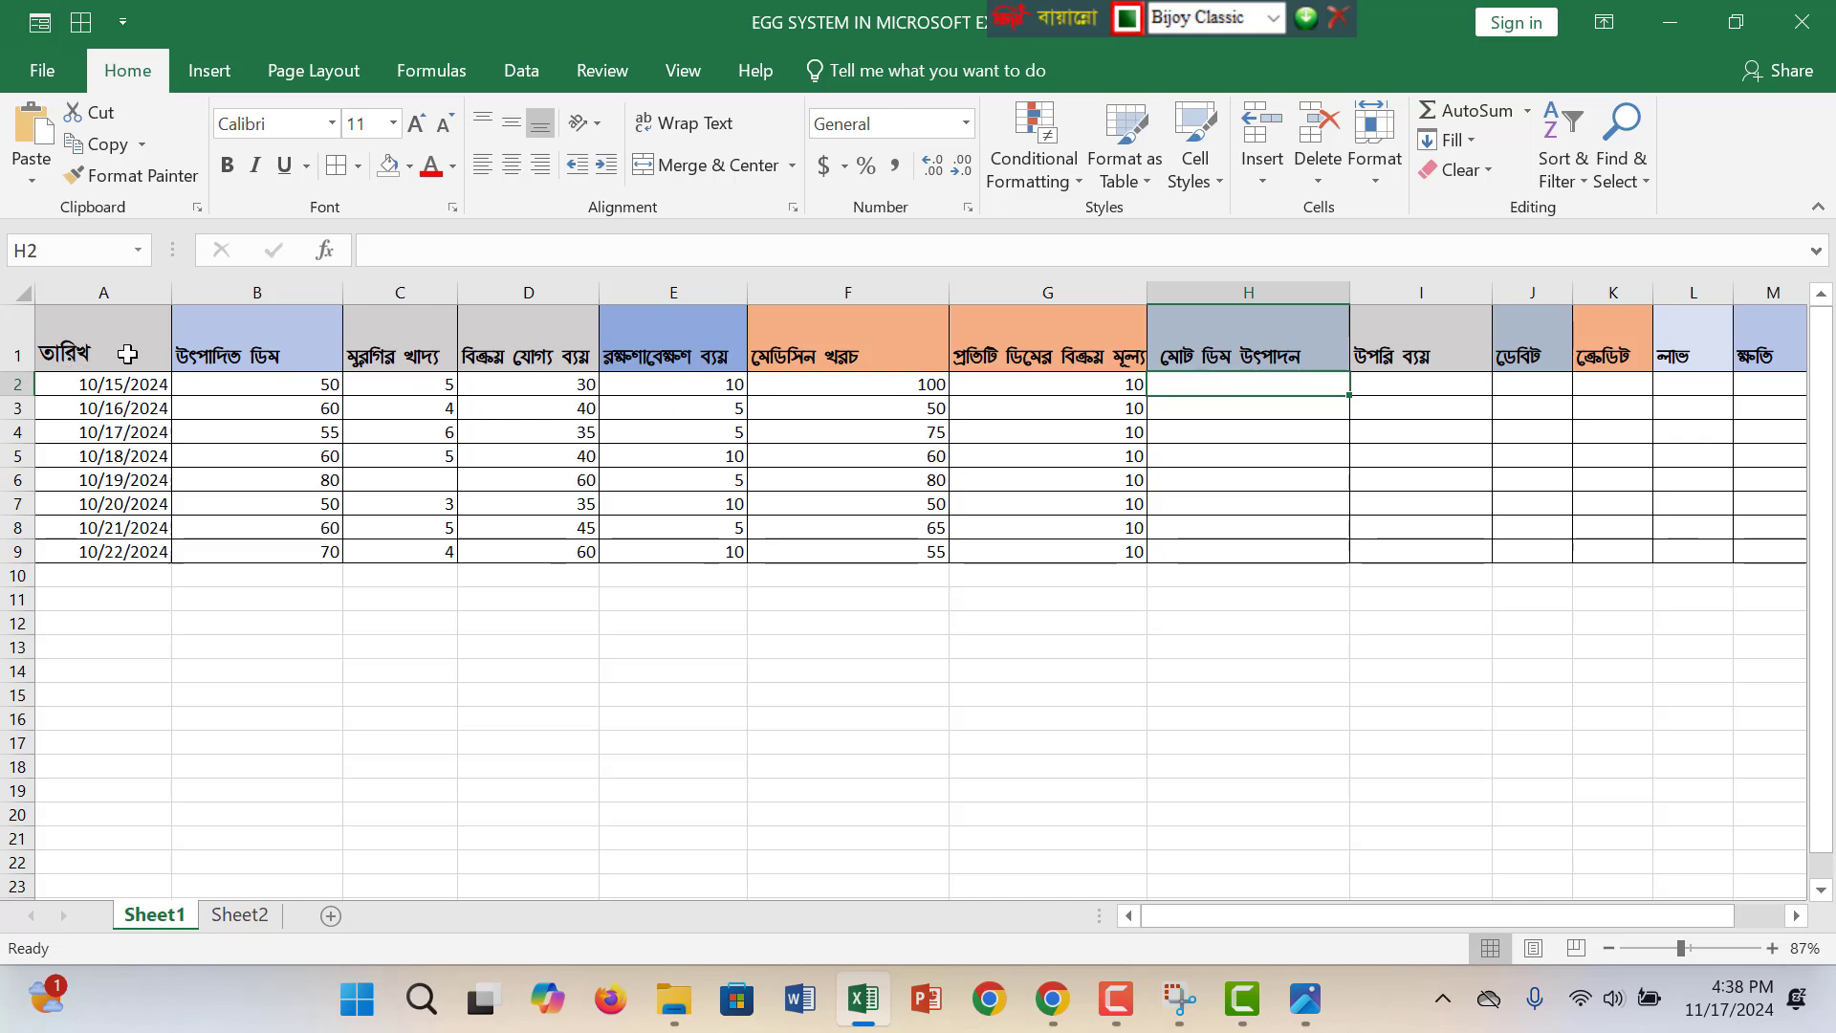
Review the column headers in row 1 one by one, from B1 through L1.
left_click(250, 360)
left_click(420, 361)
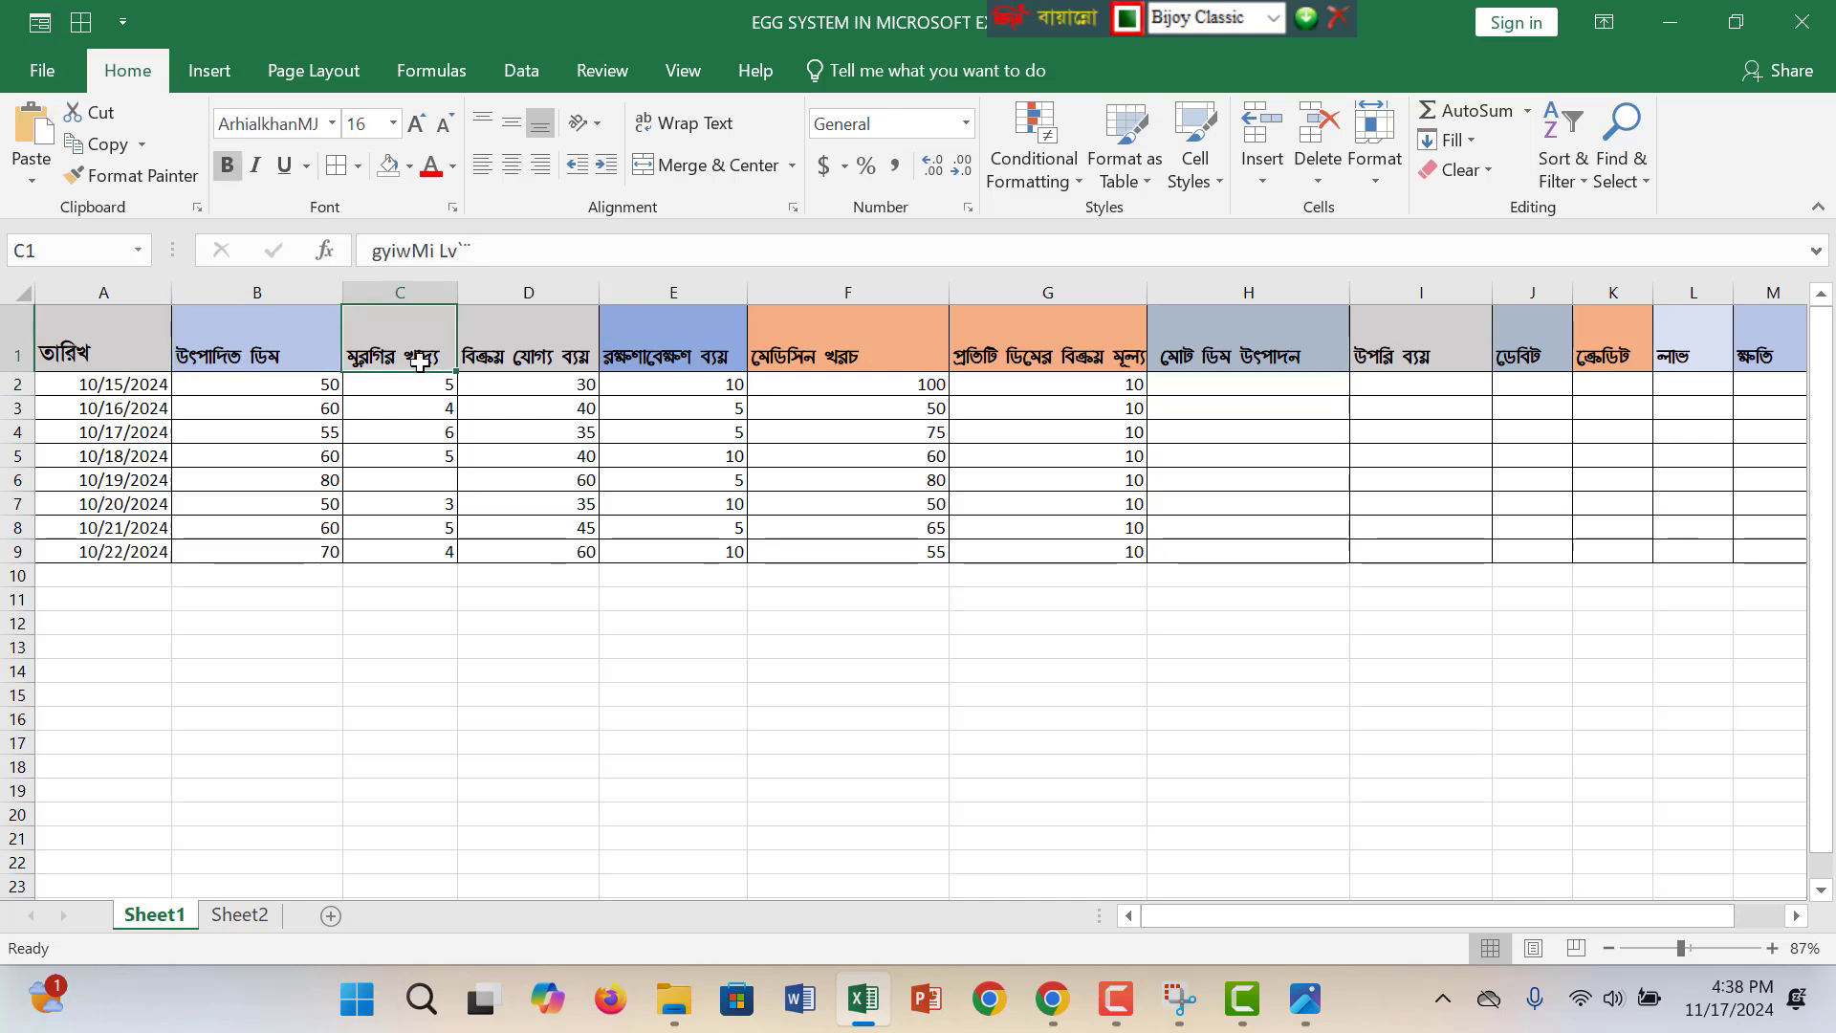
left_click(531, 349)
left_click(726, 347)
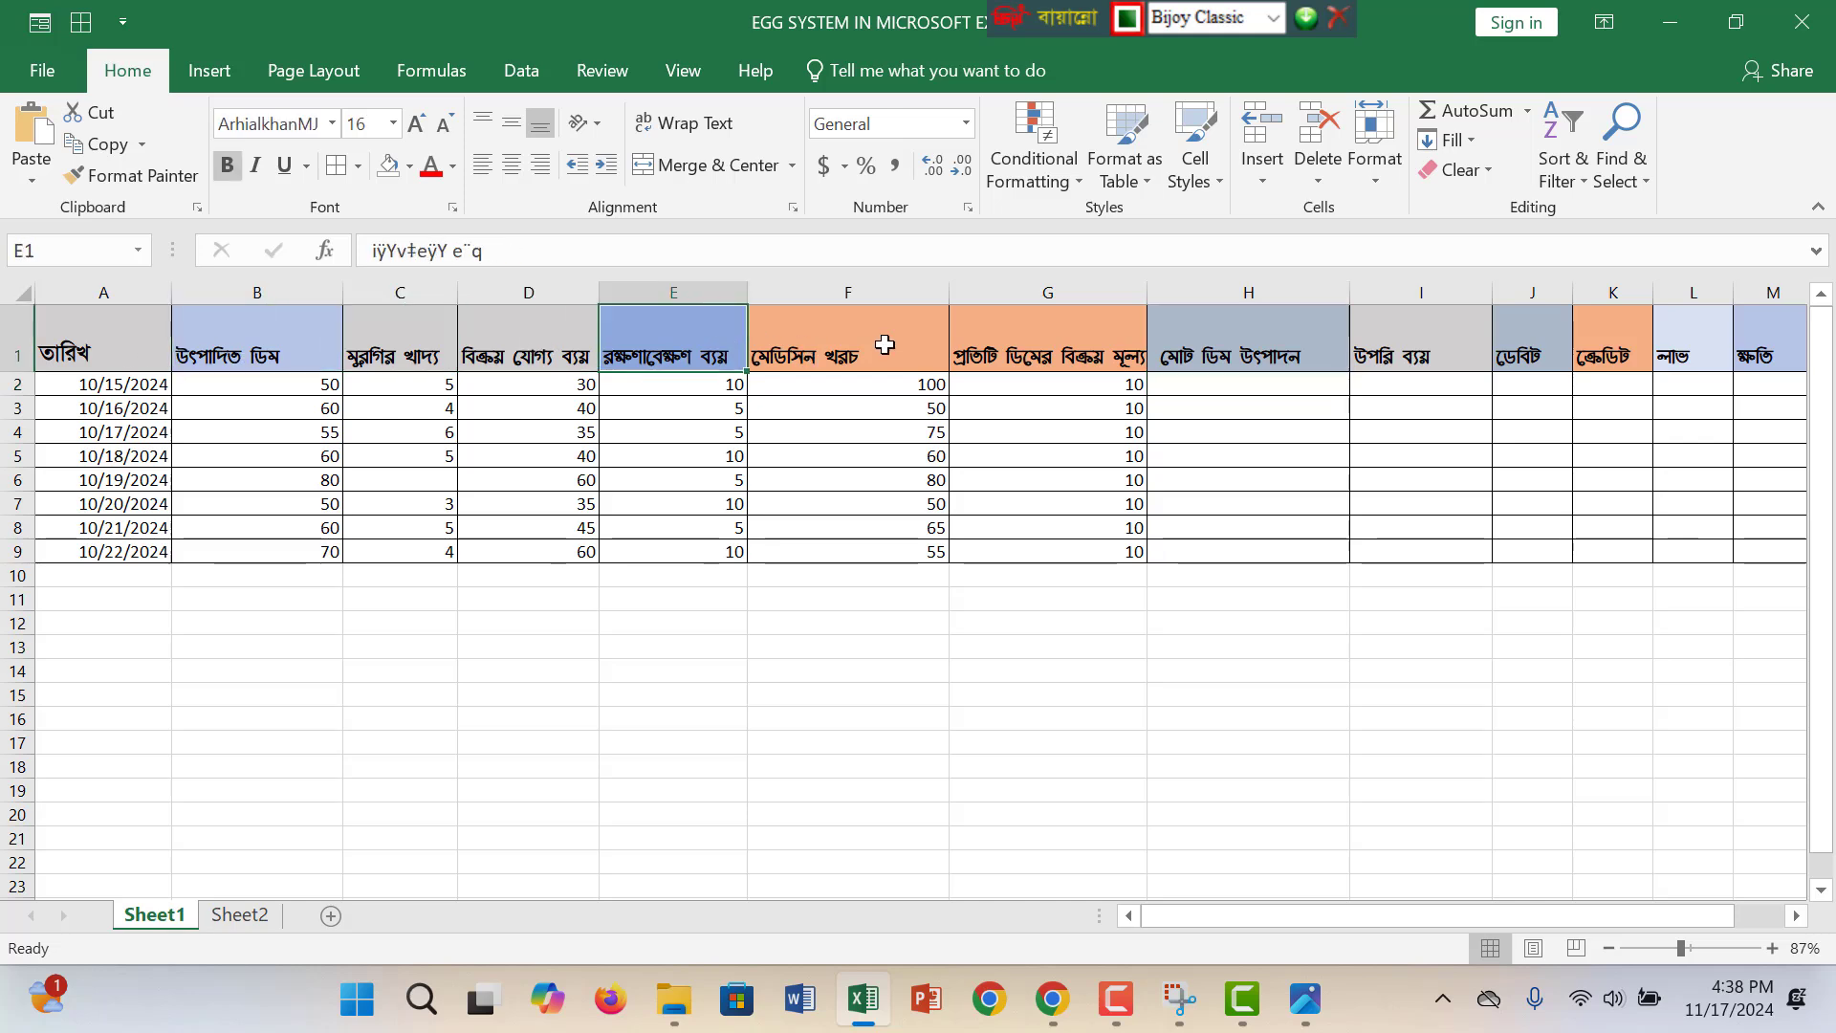
left_click(885, 346)
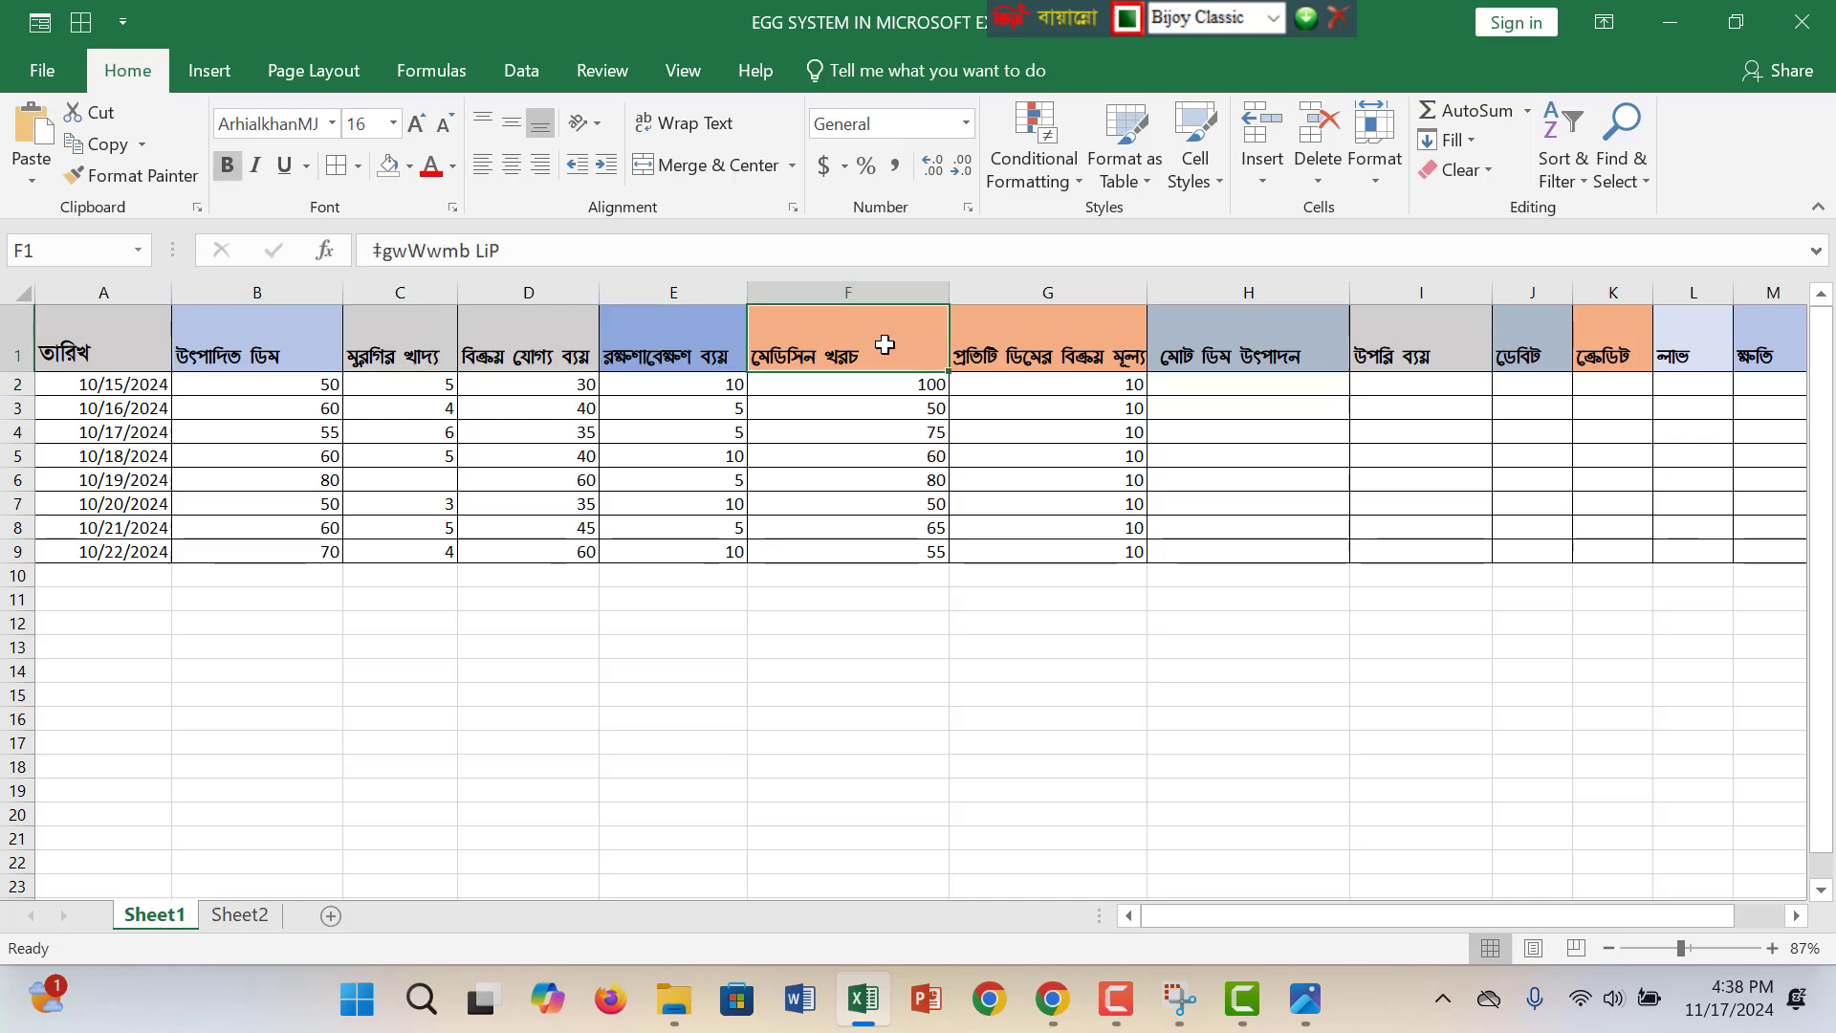
left_click(1046, 347)
left_click(1255, 329)
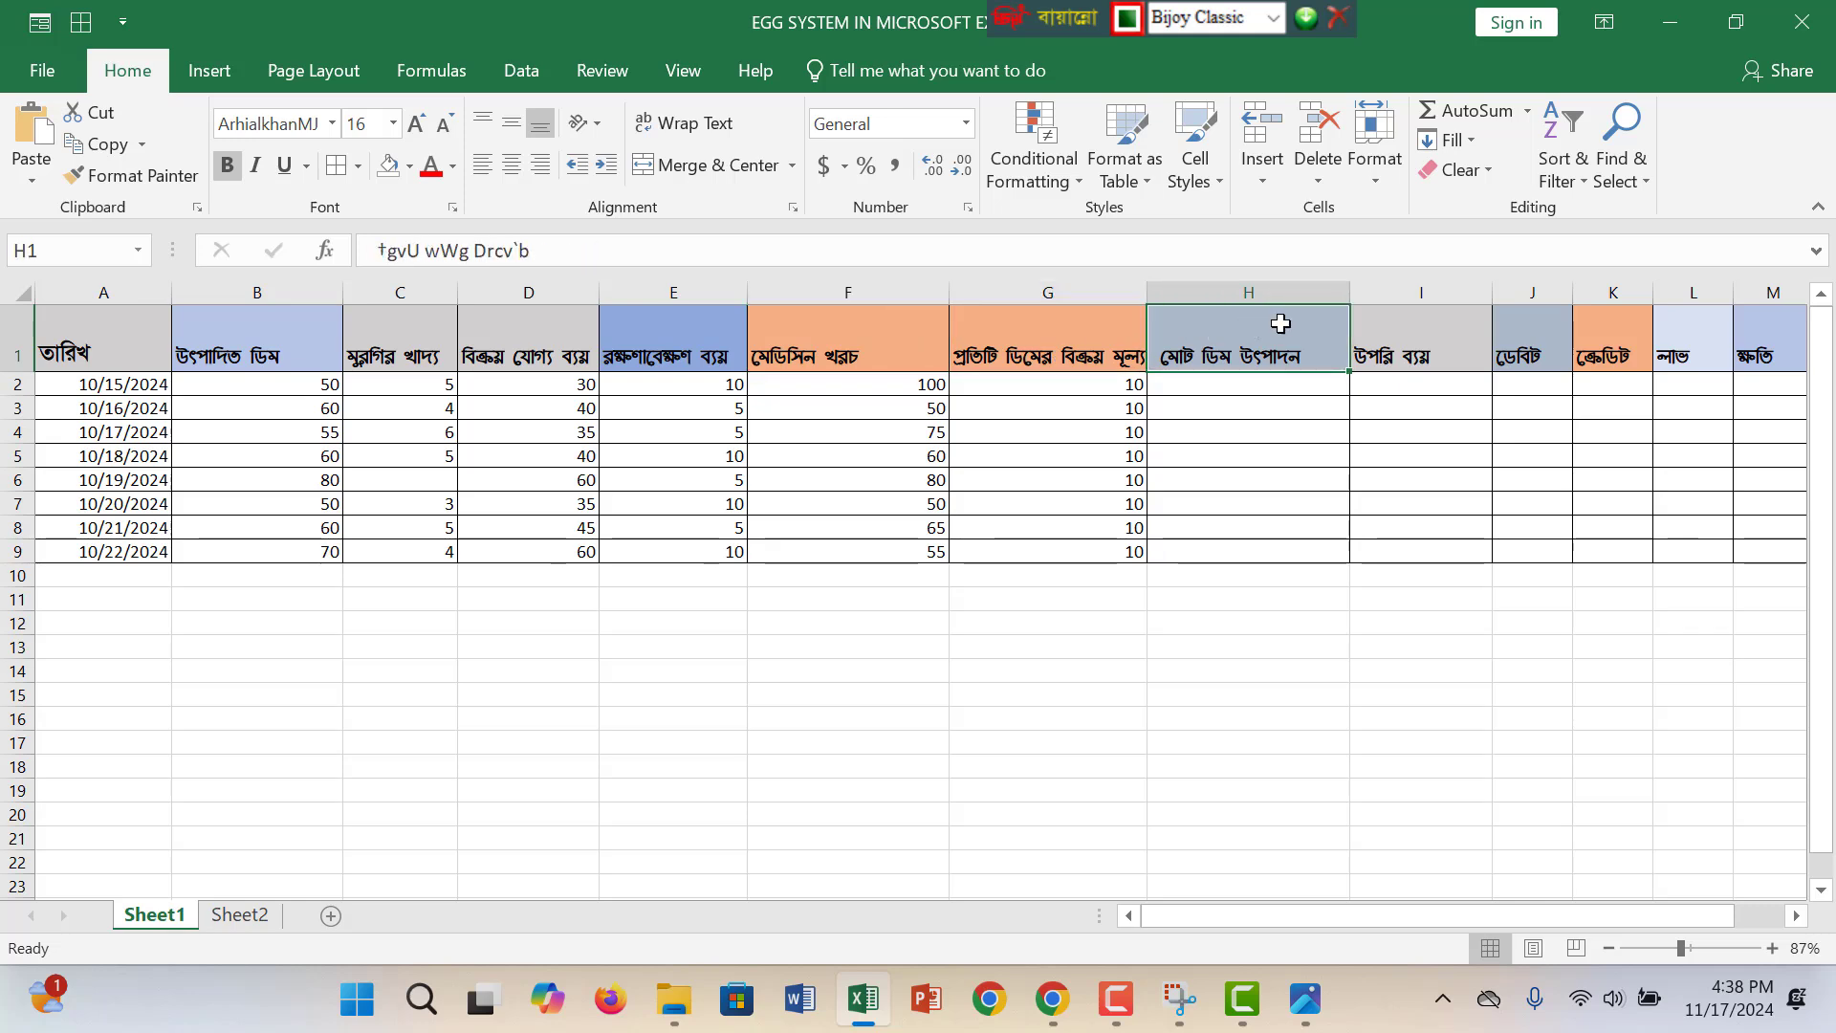
left_click(1435, 344)
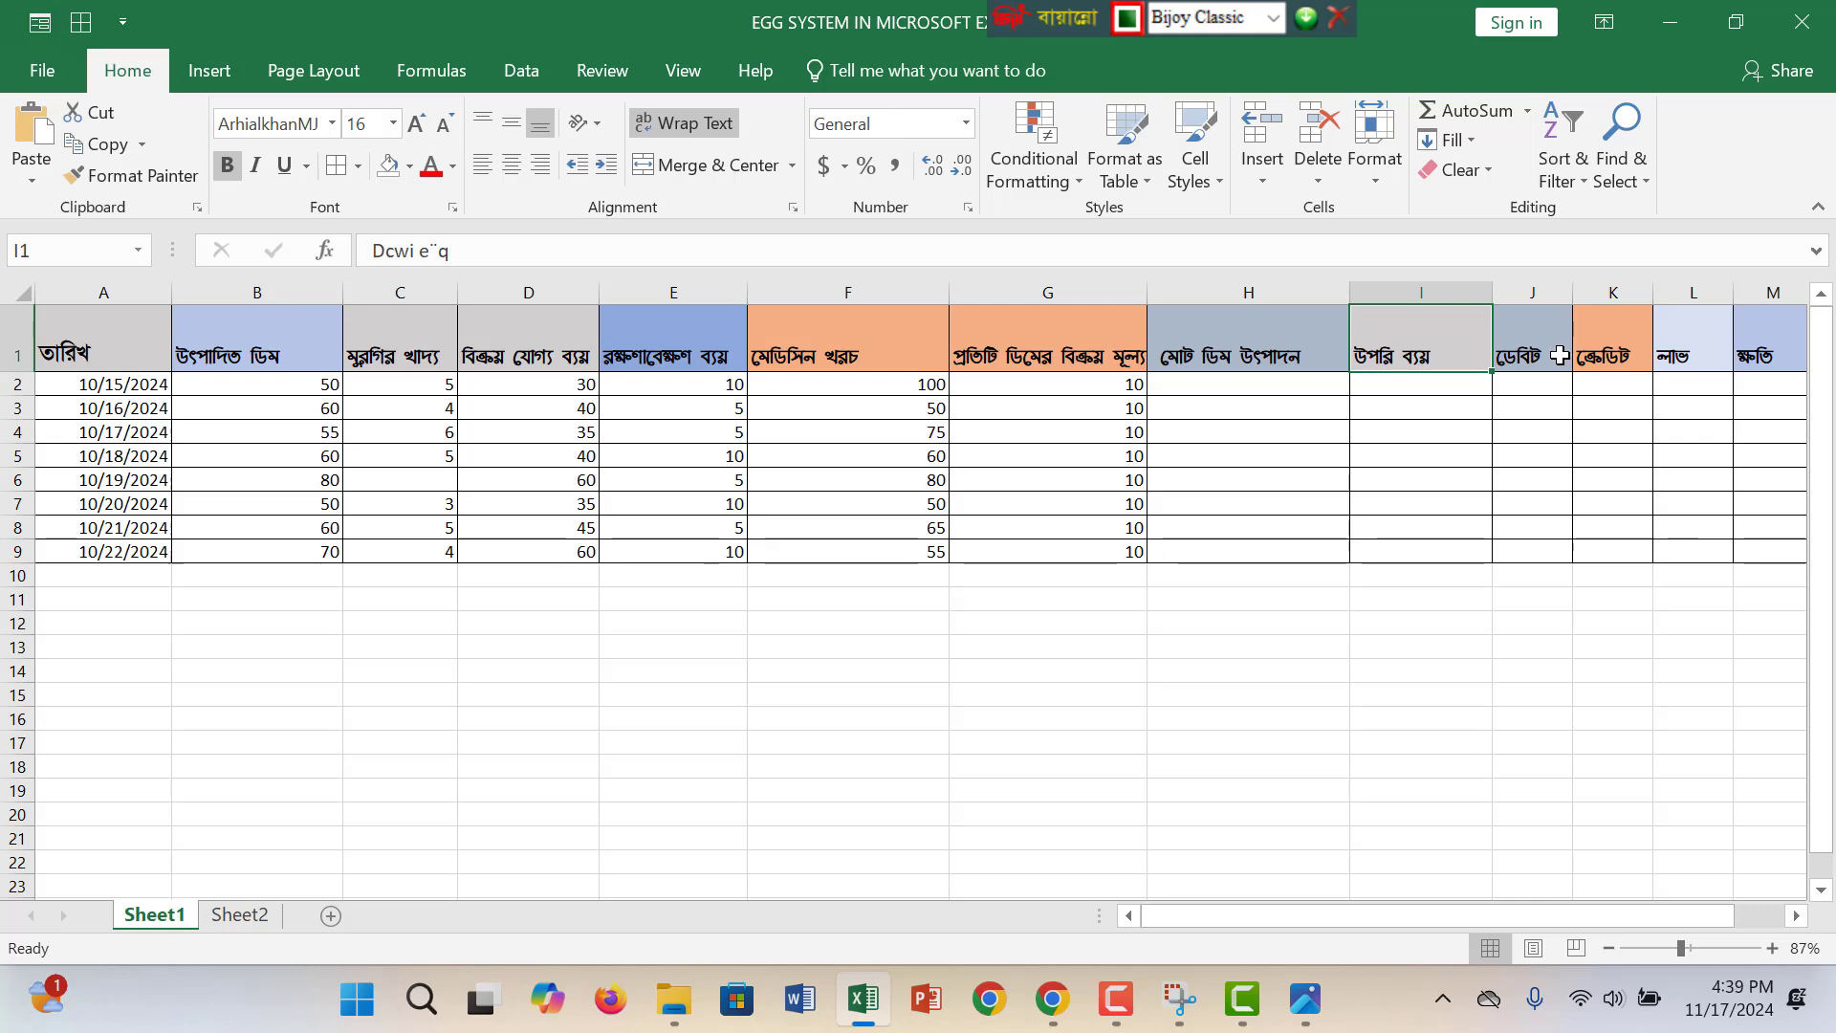
left_click(1556, 352)
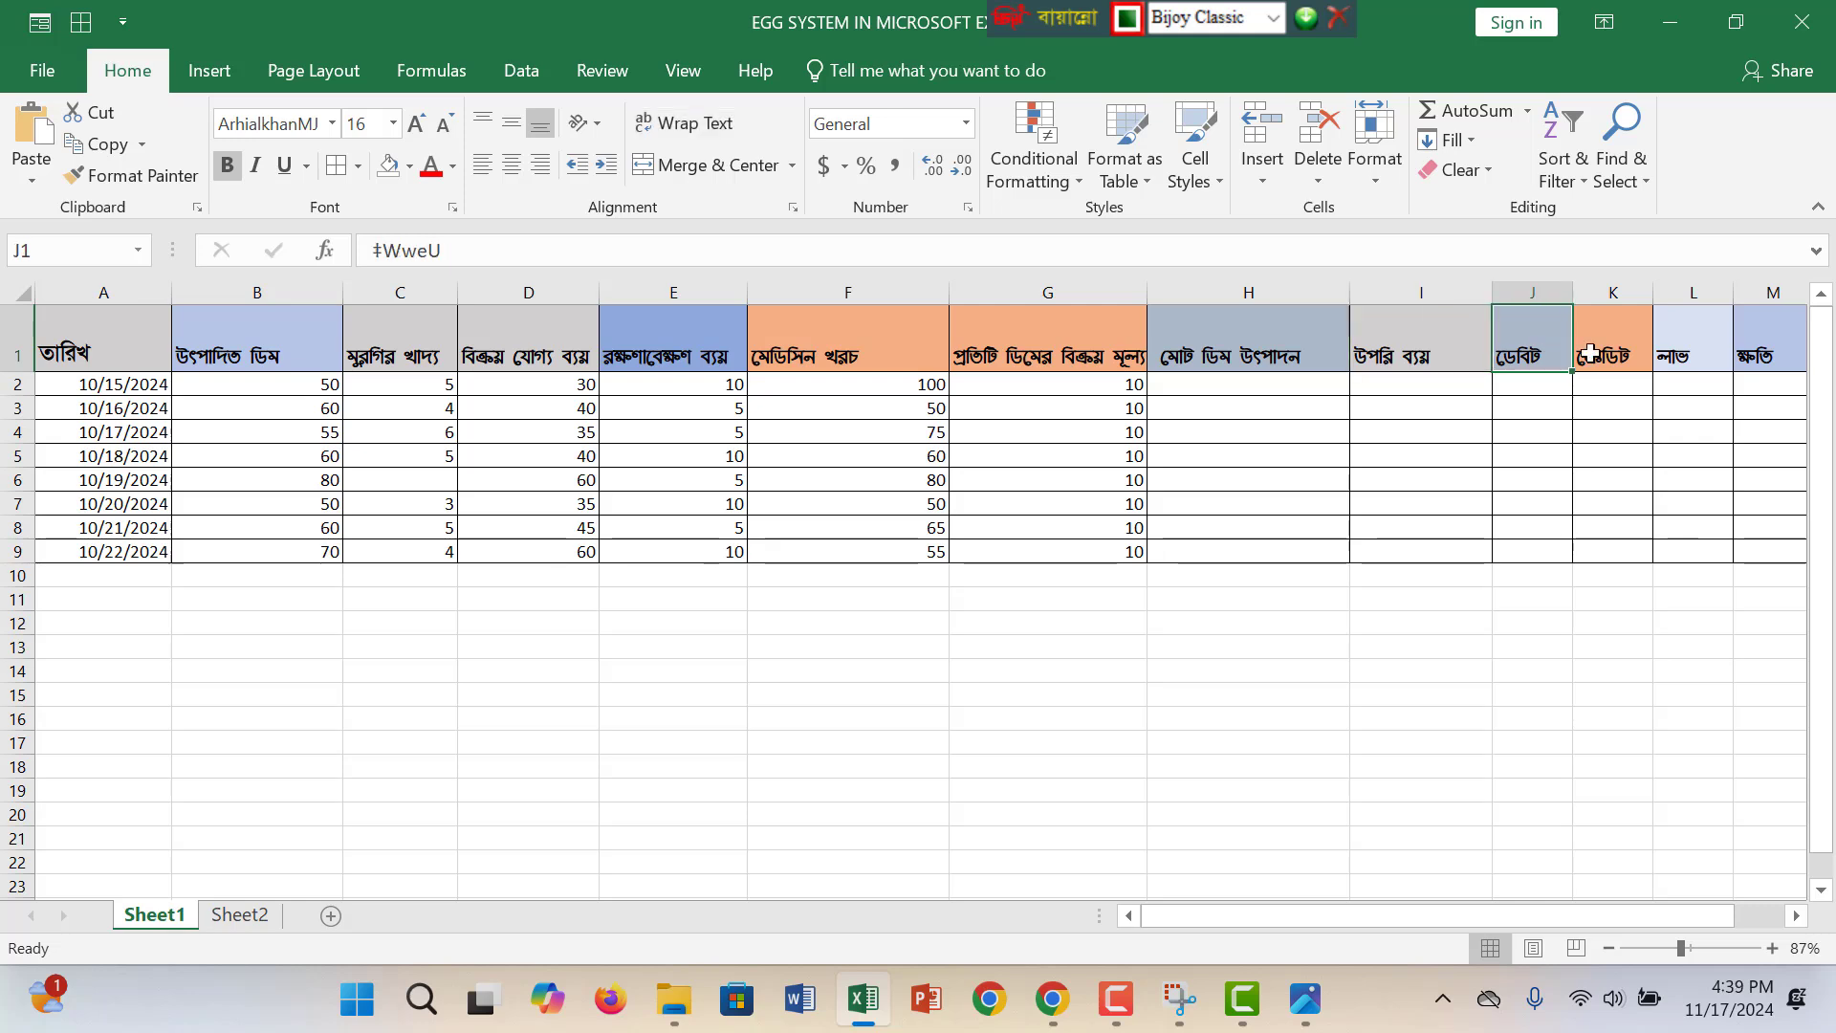
left_click(1686, 354)
Begin a formula with an equals sign in H2, the first total egg production cell.
left_click(1228, 389)
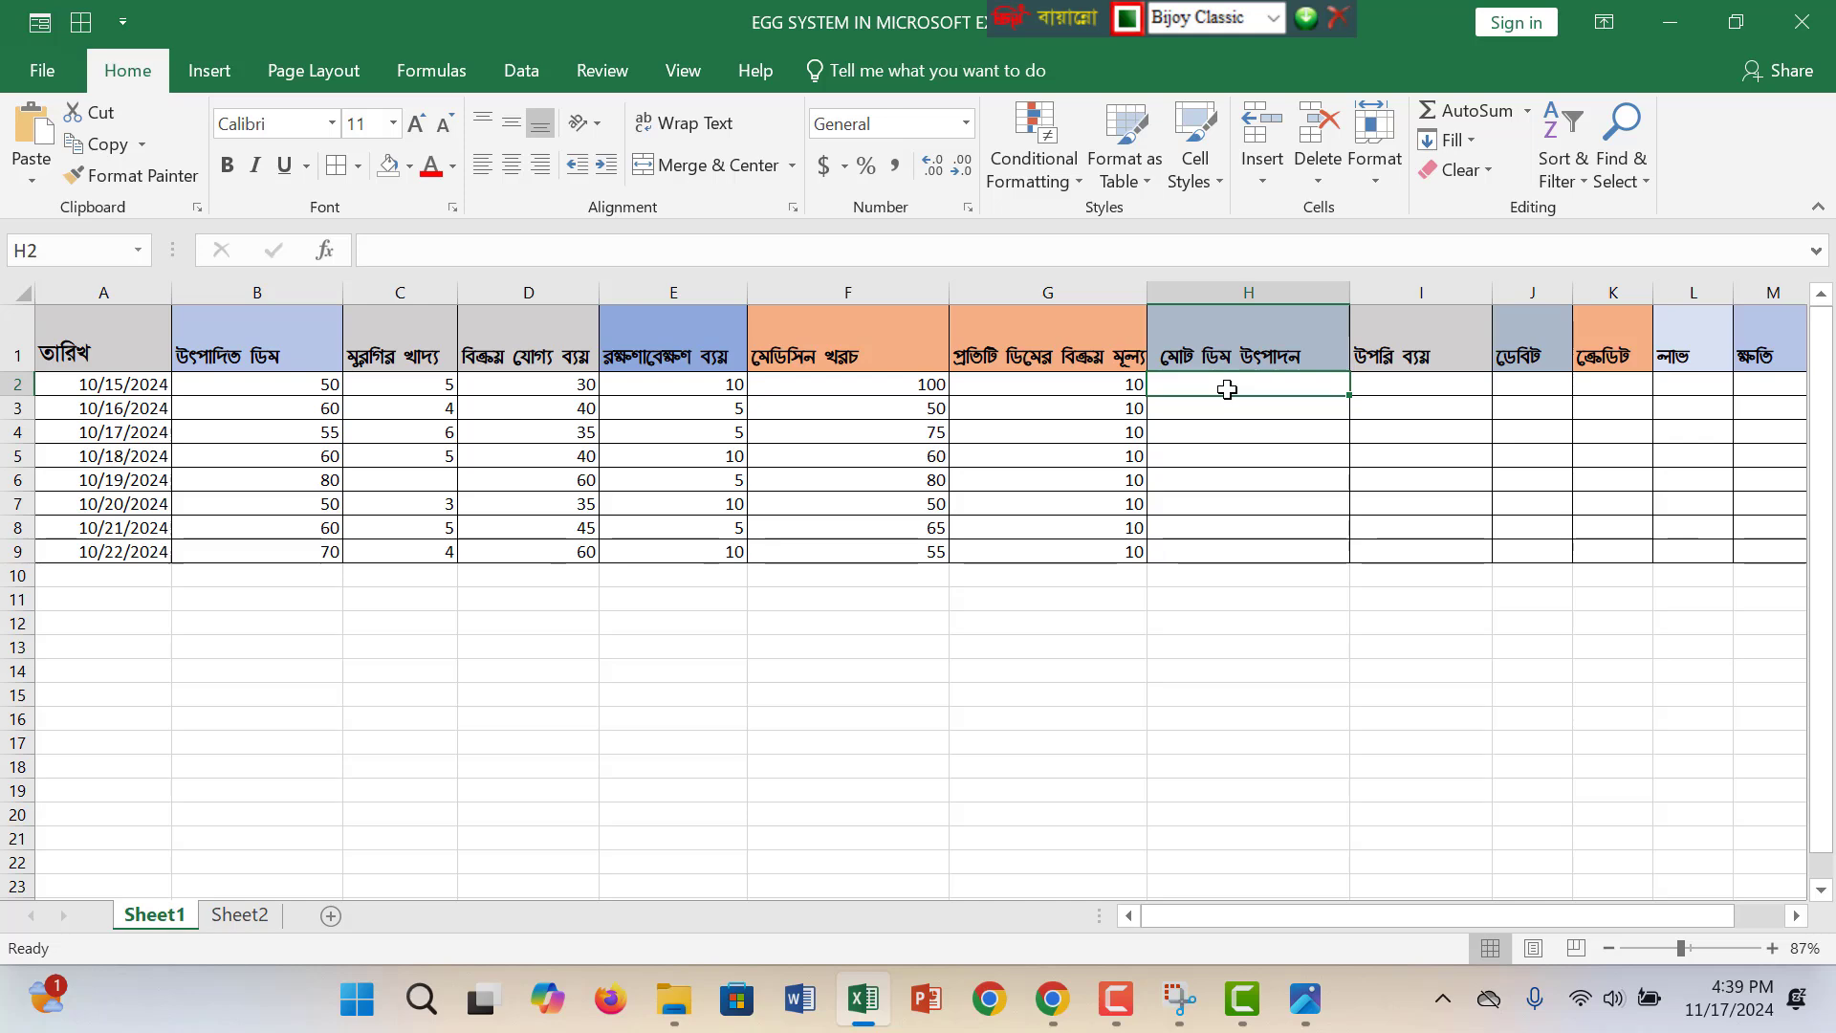
type("=")
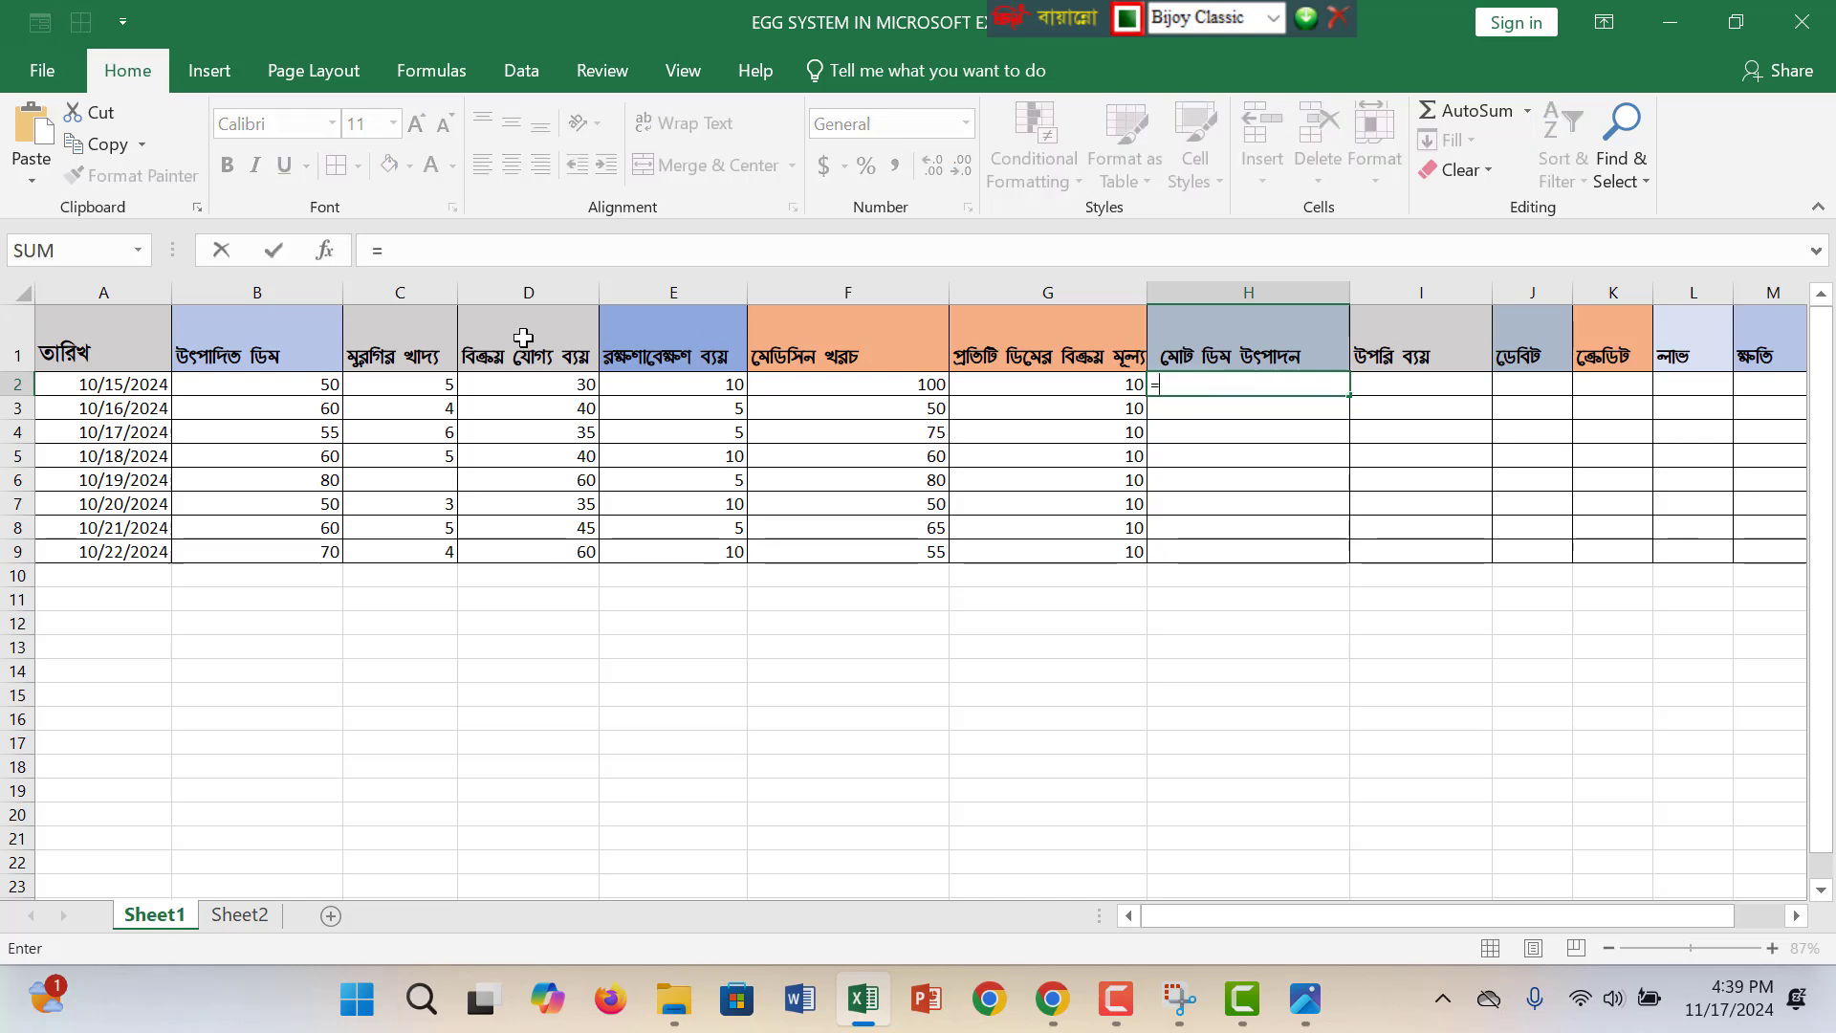
left_click(285, 390)
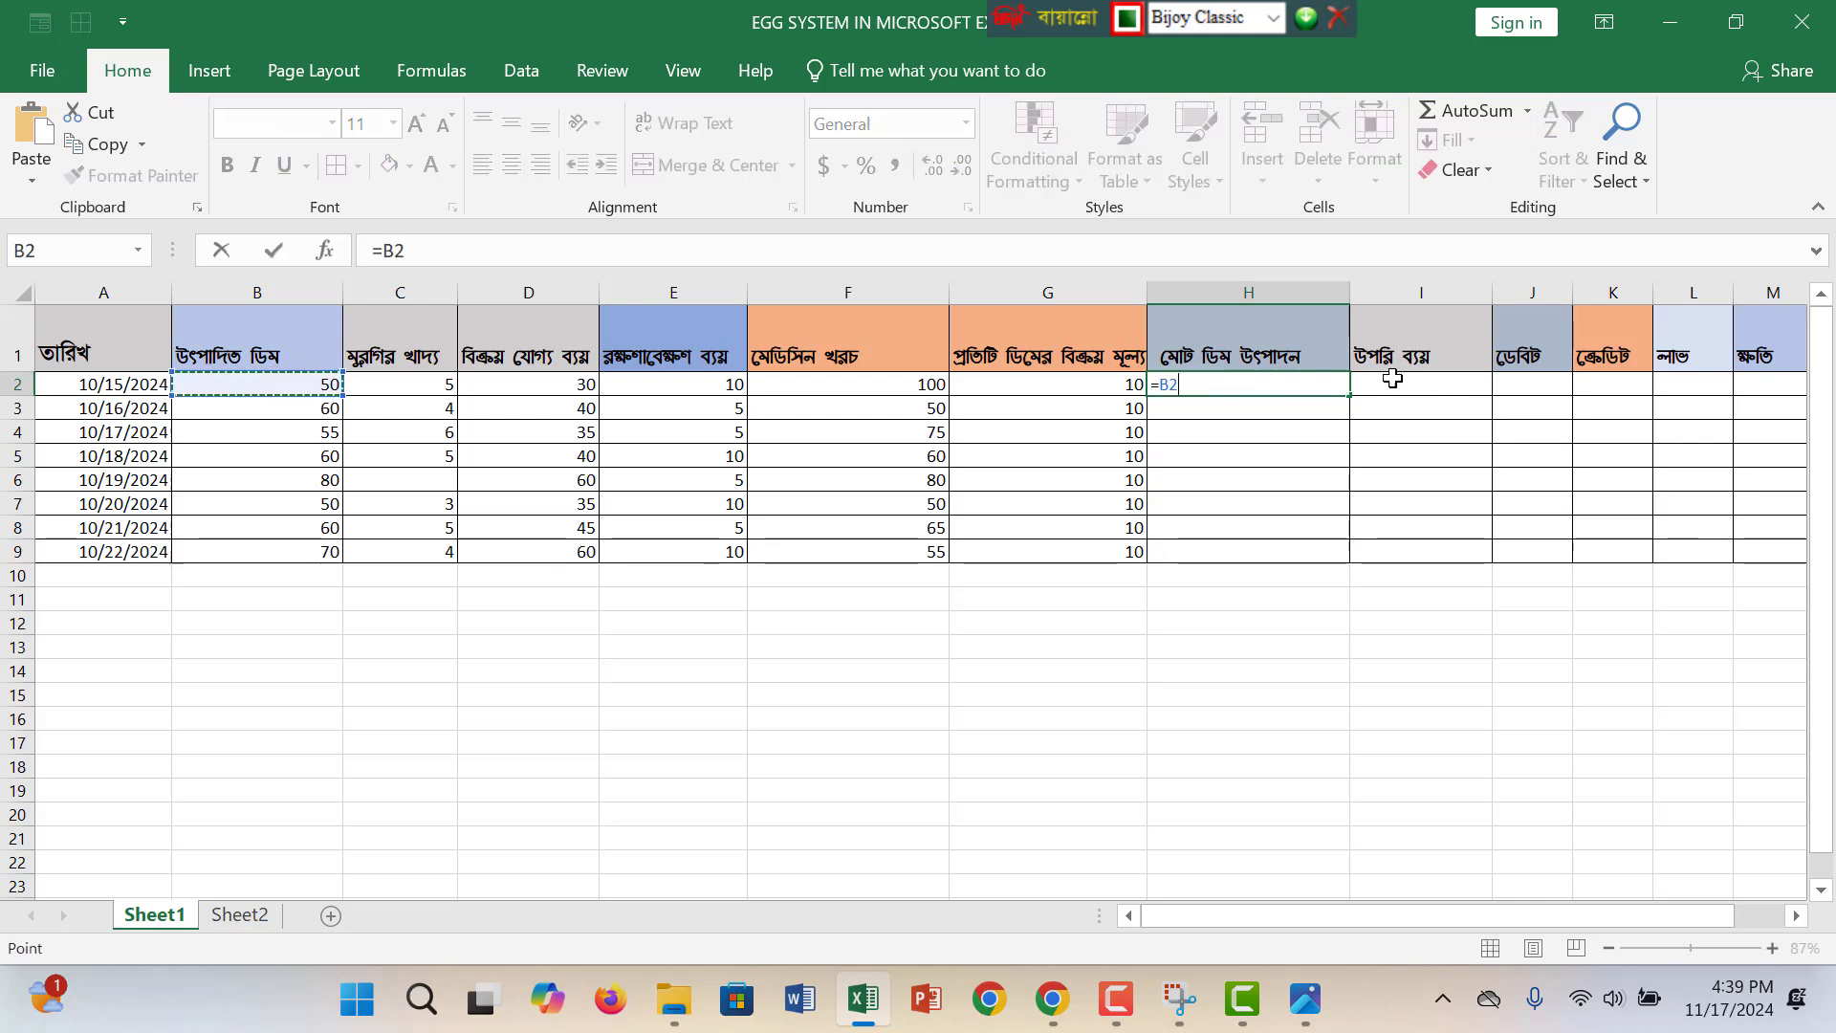
left_click(1225, 387)
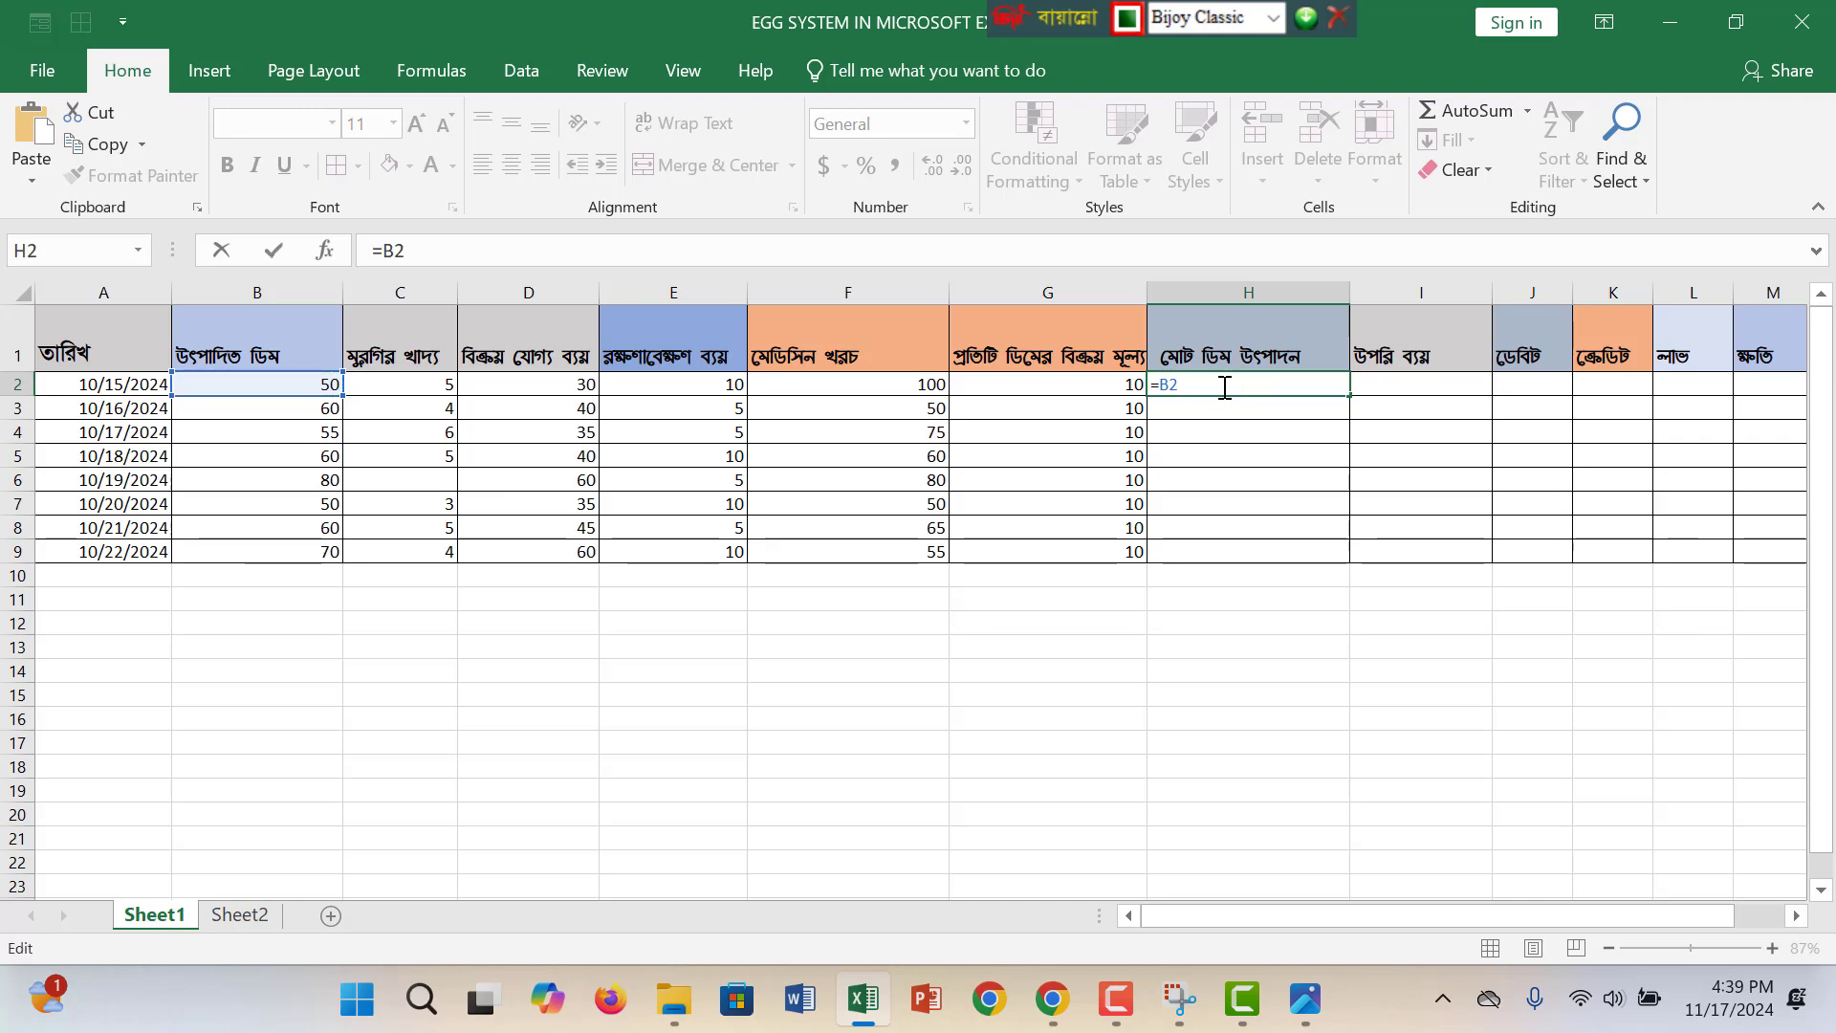
key("BackSpace")
key("BackSpace")
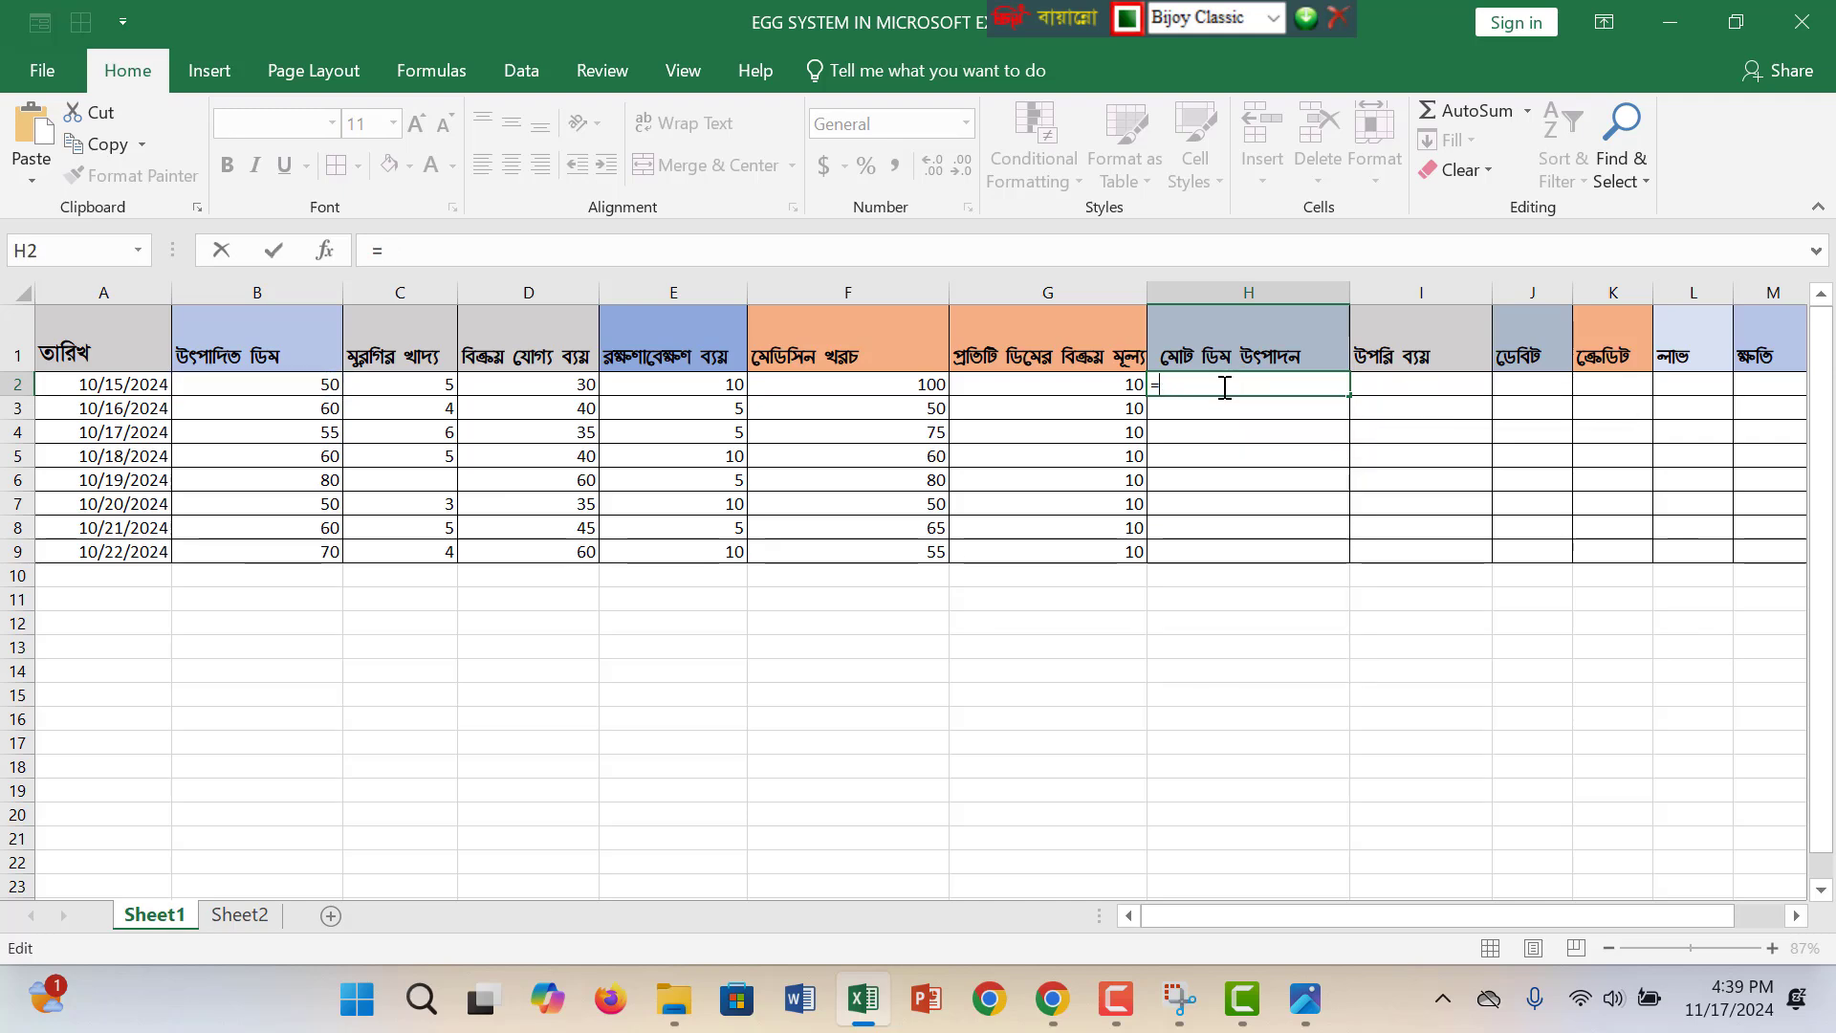
type("yR")
key("BackSpace")
key("BackSpace")
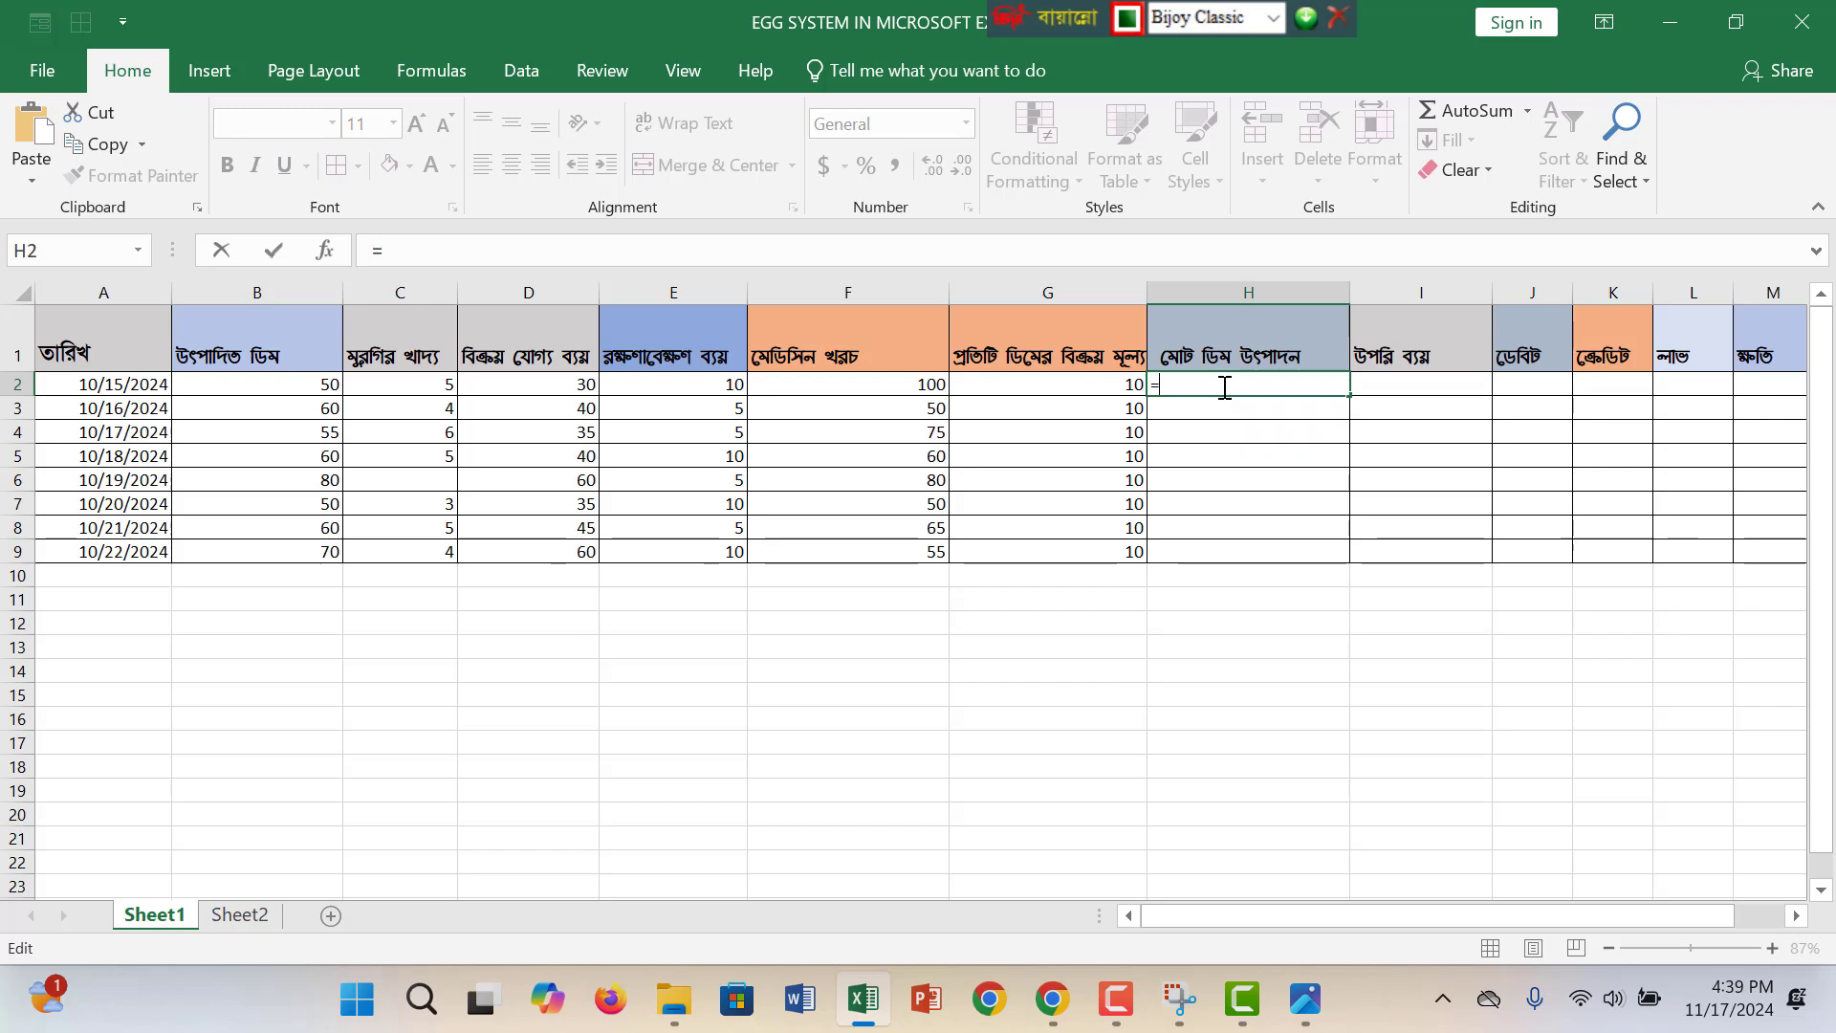
Switch the keyboard language to English and complete the total egg production formula in H2 as =SUM(B2).
key("ctrl+alt+b")
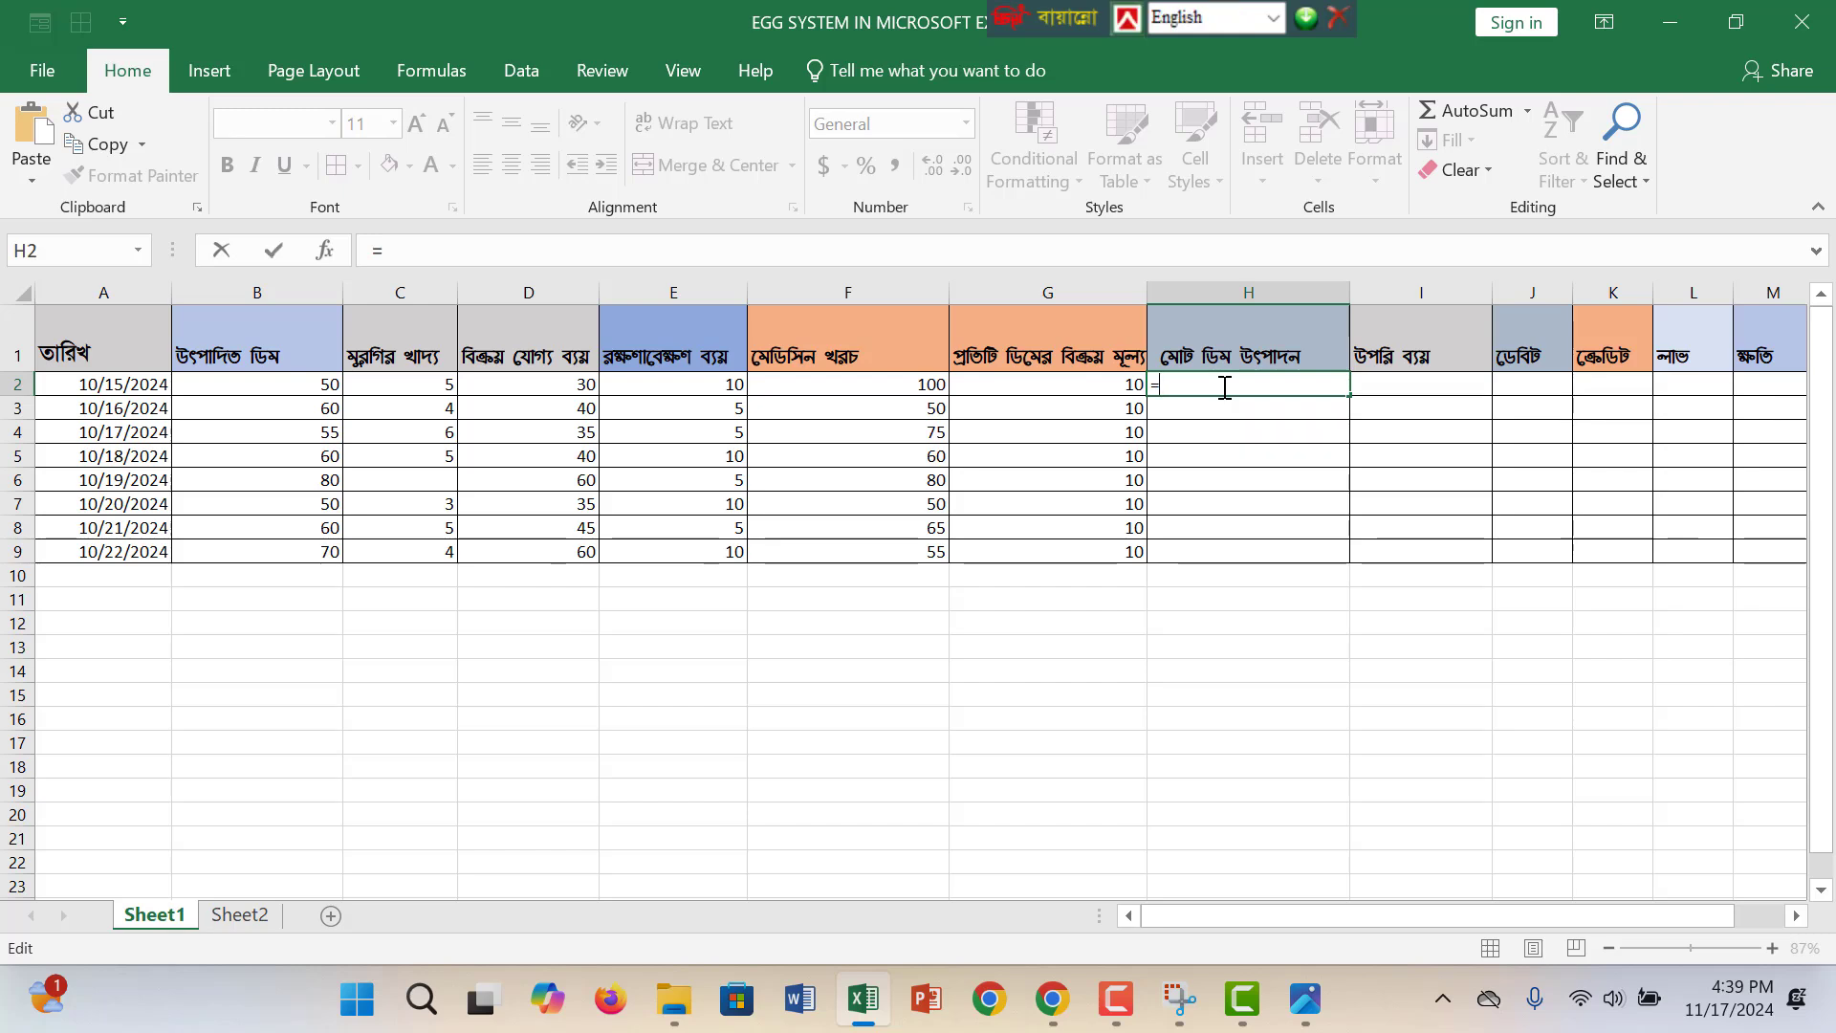
type("sum")
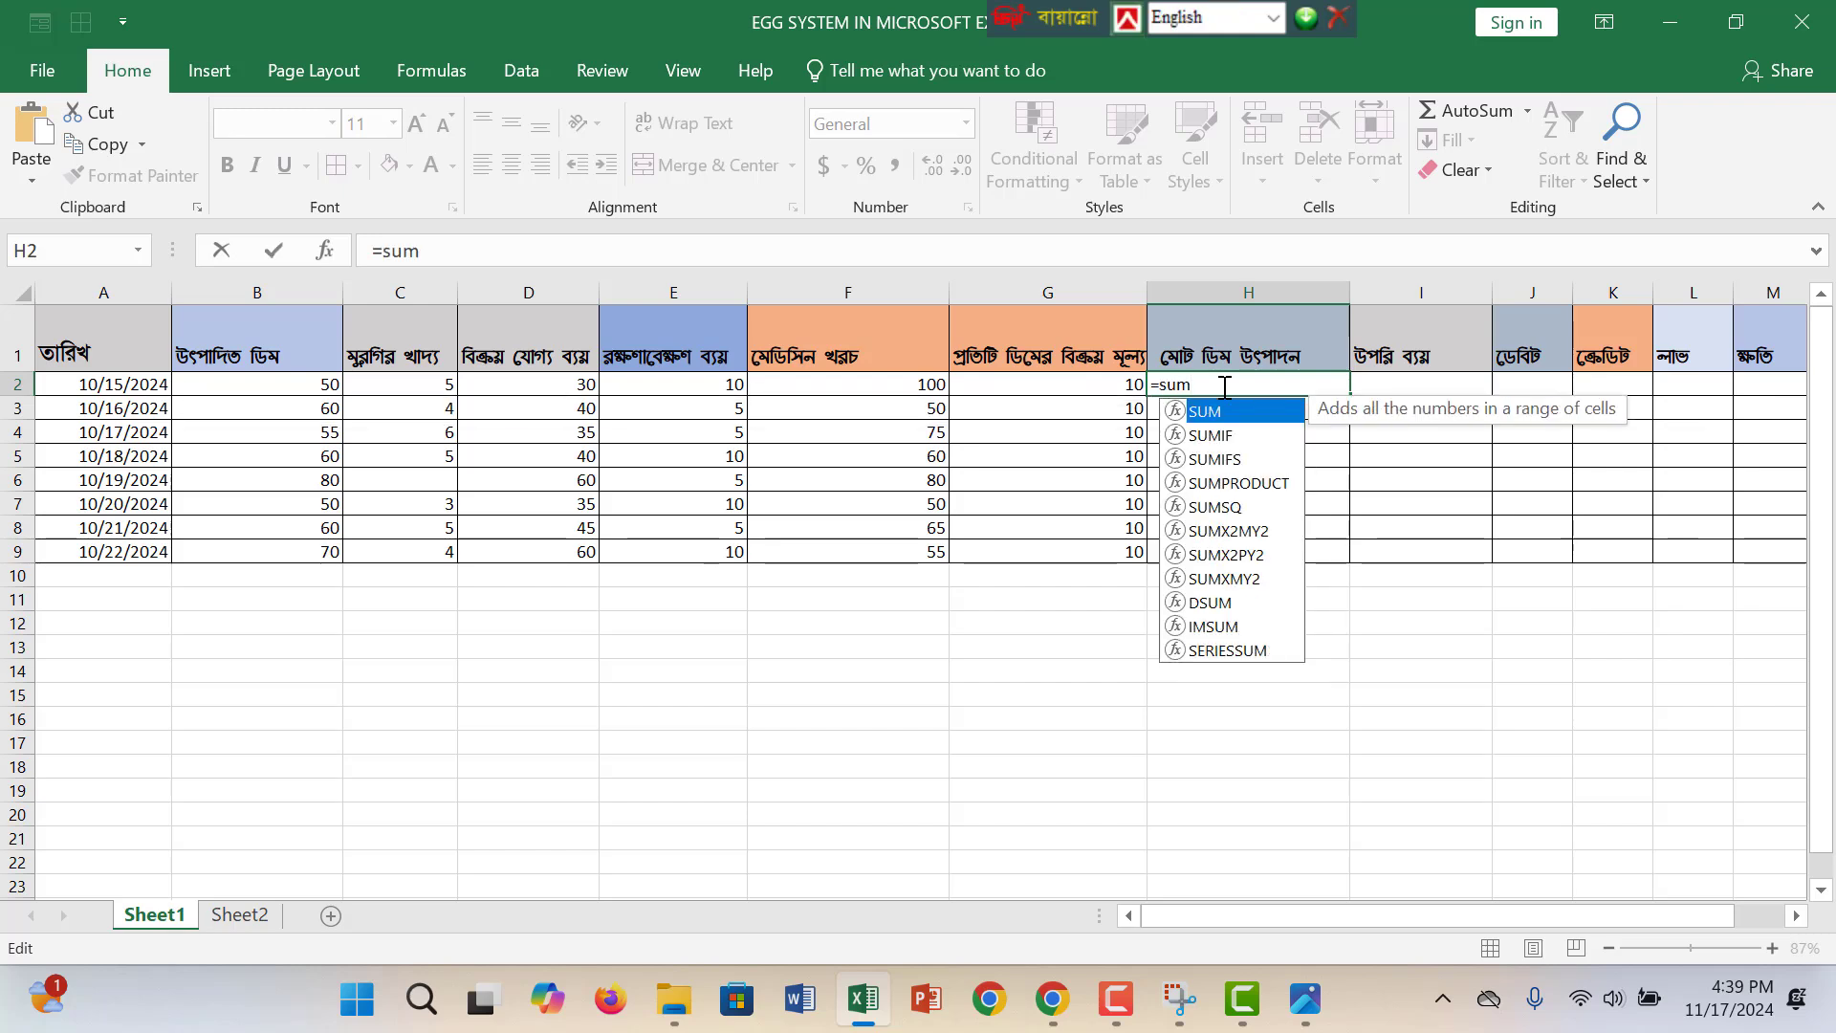
type("(")
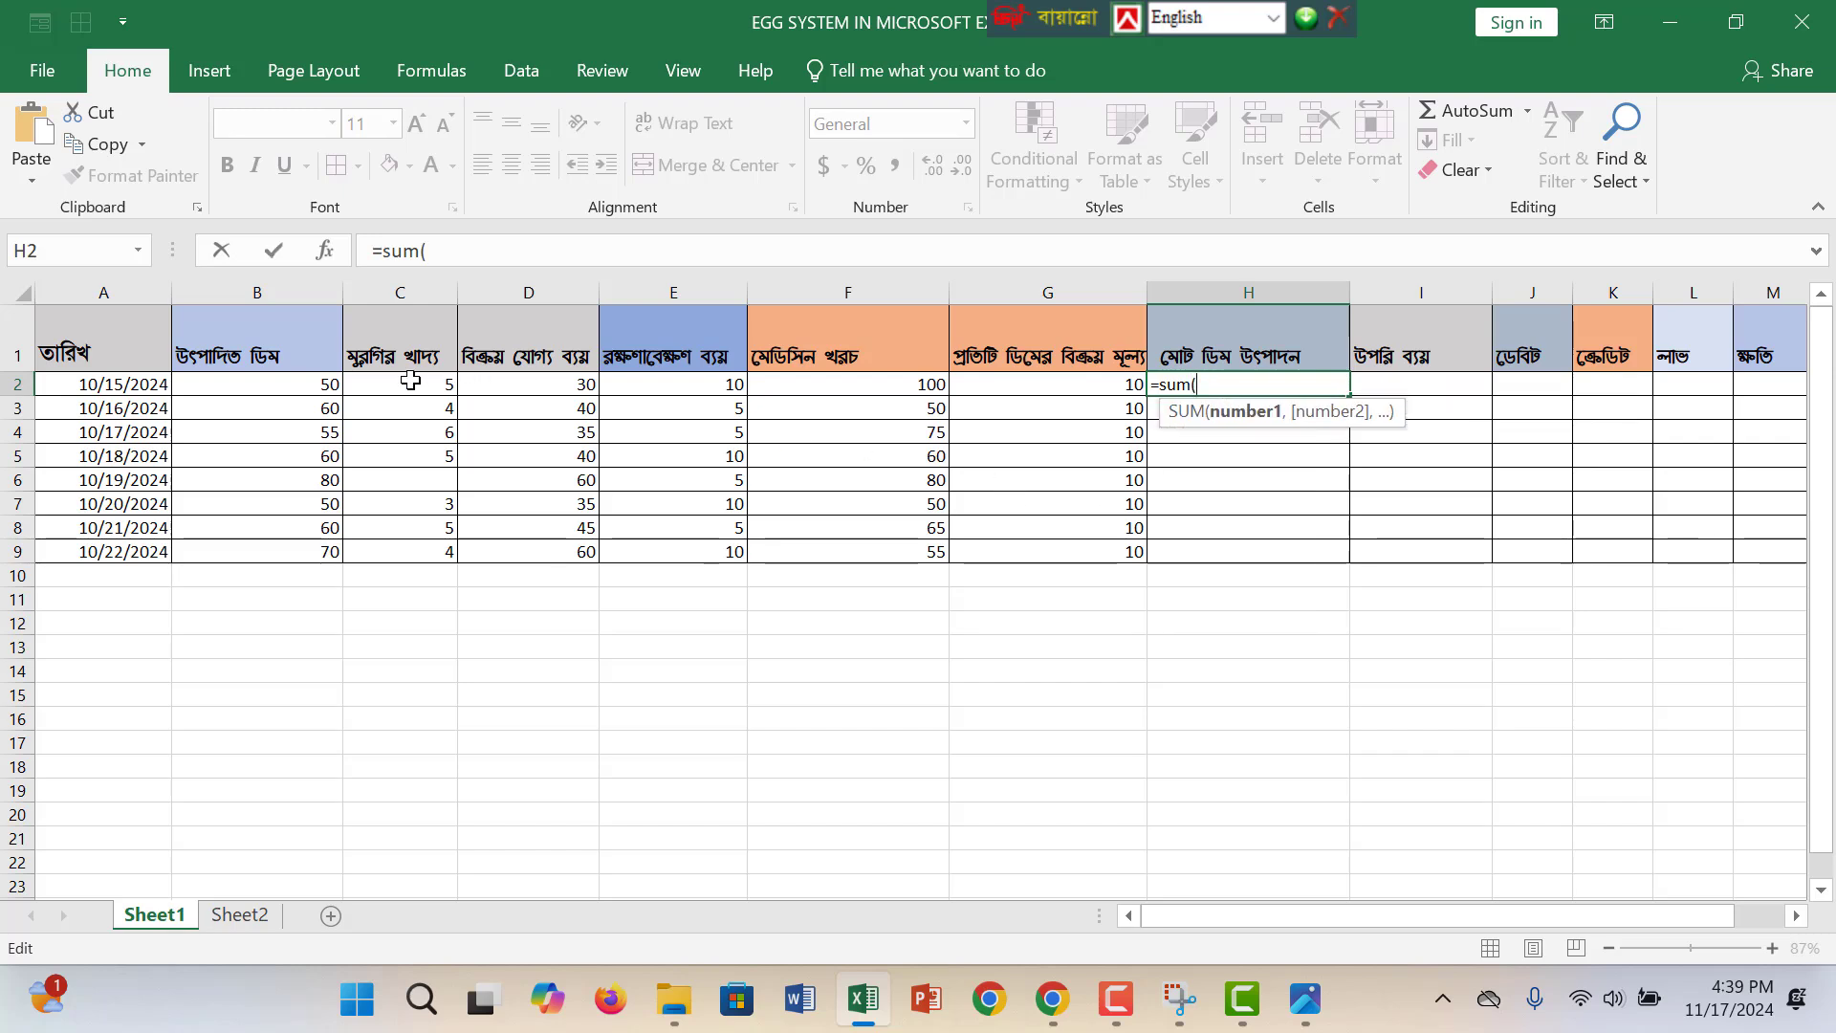
left_click(333, 384)
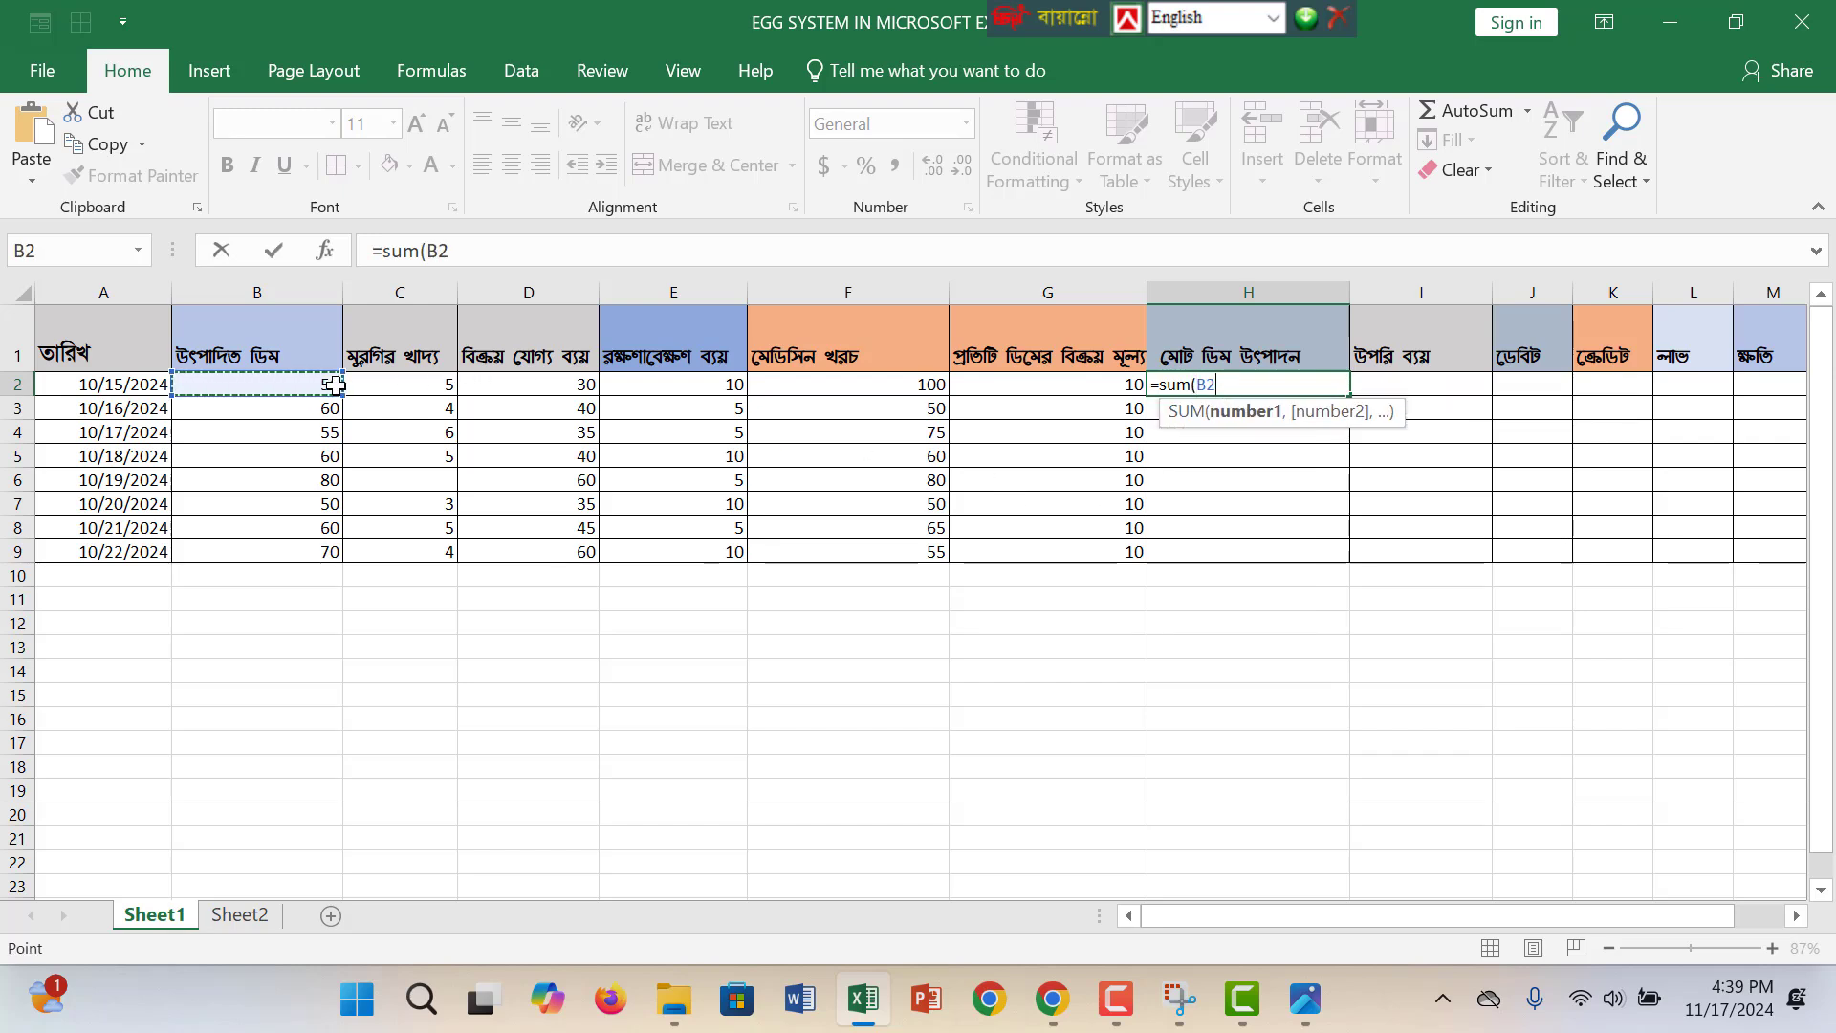
type(")")
key("Return")
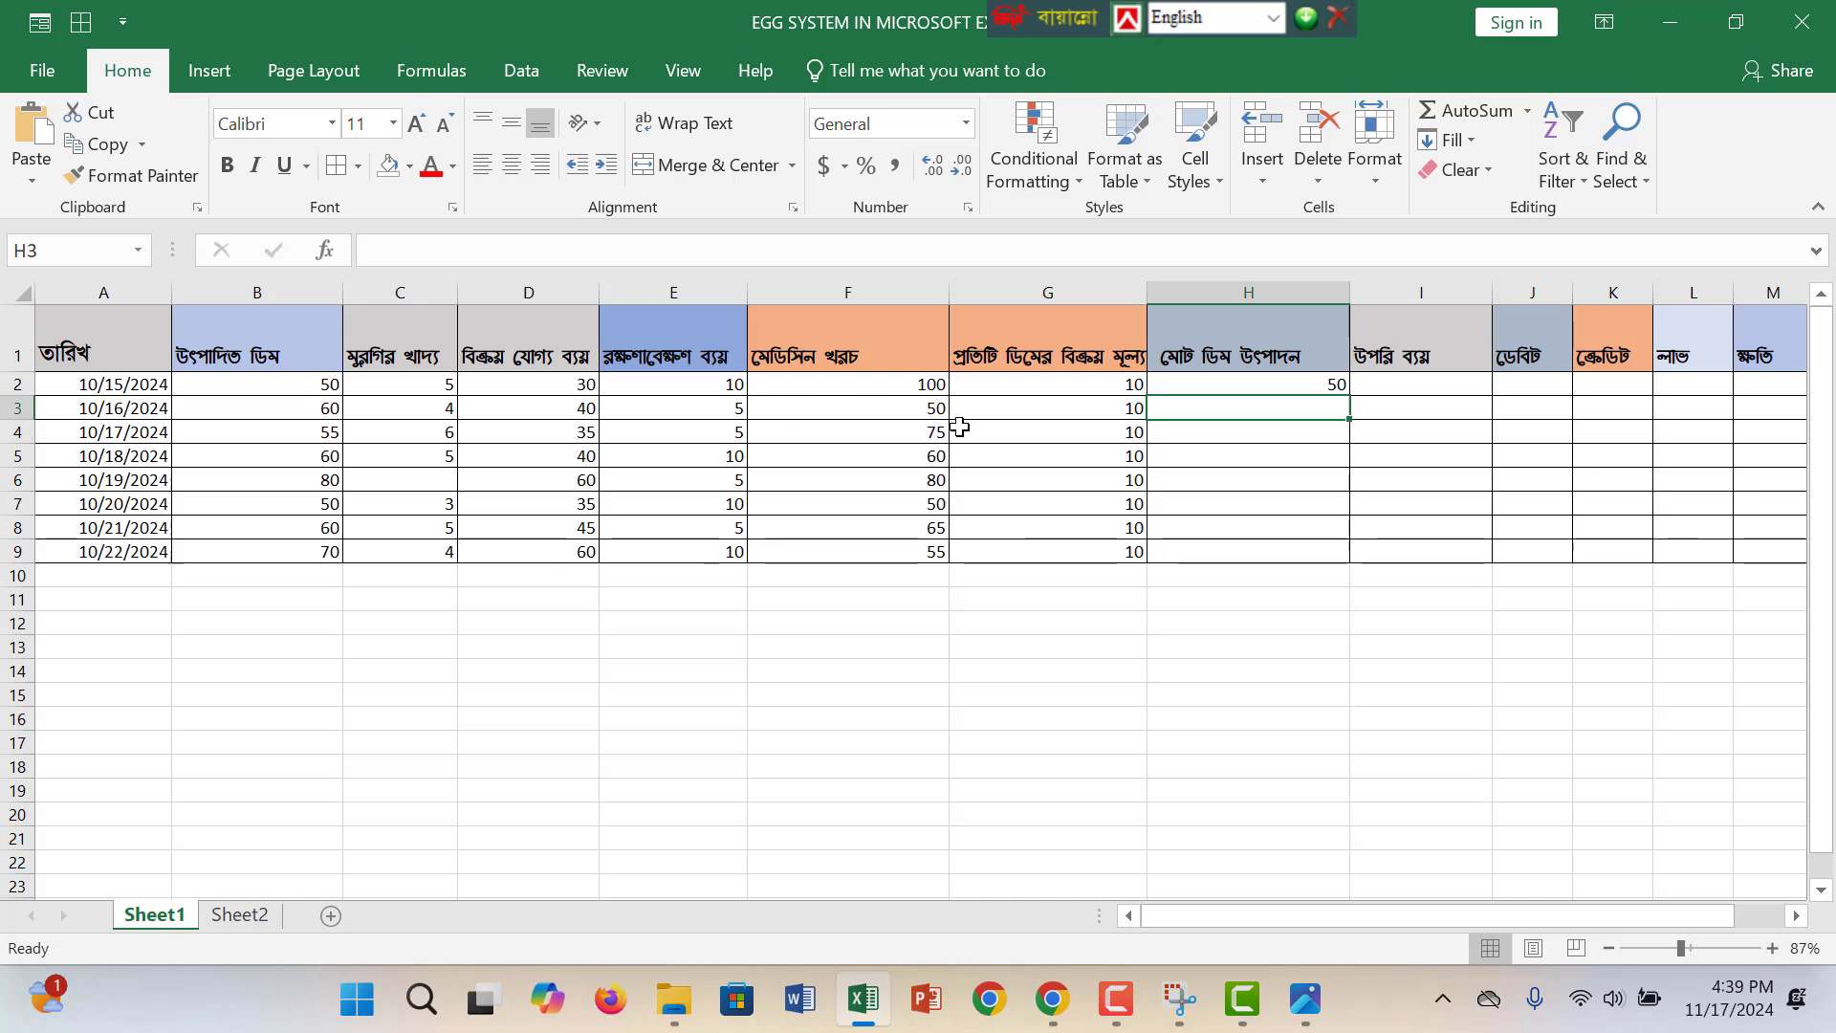
Try filling the H2 formula down through H9 and undo the fill.
left_click(1272, 387)
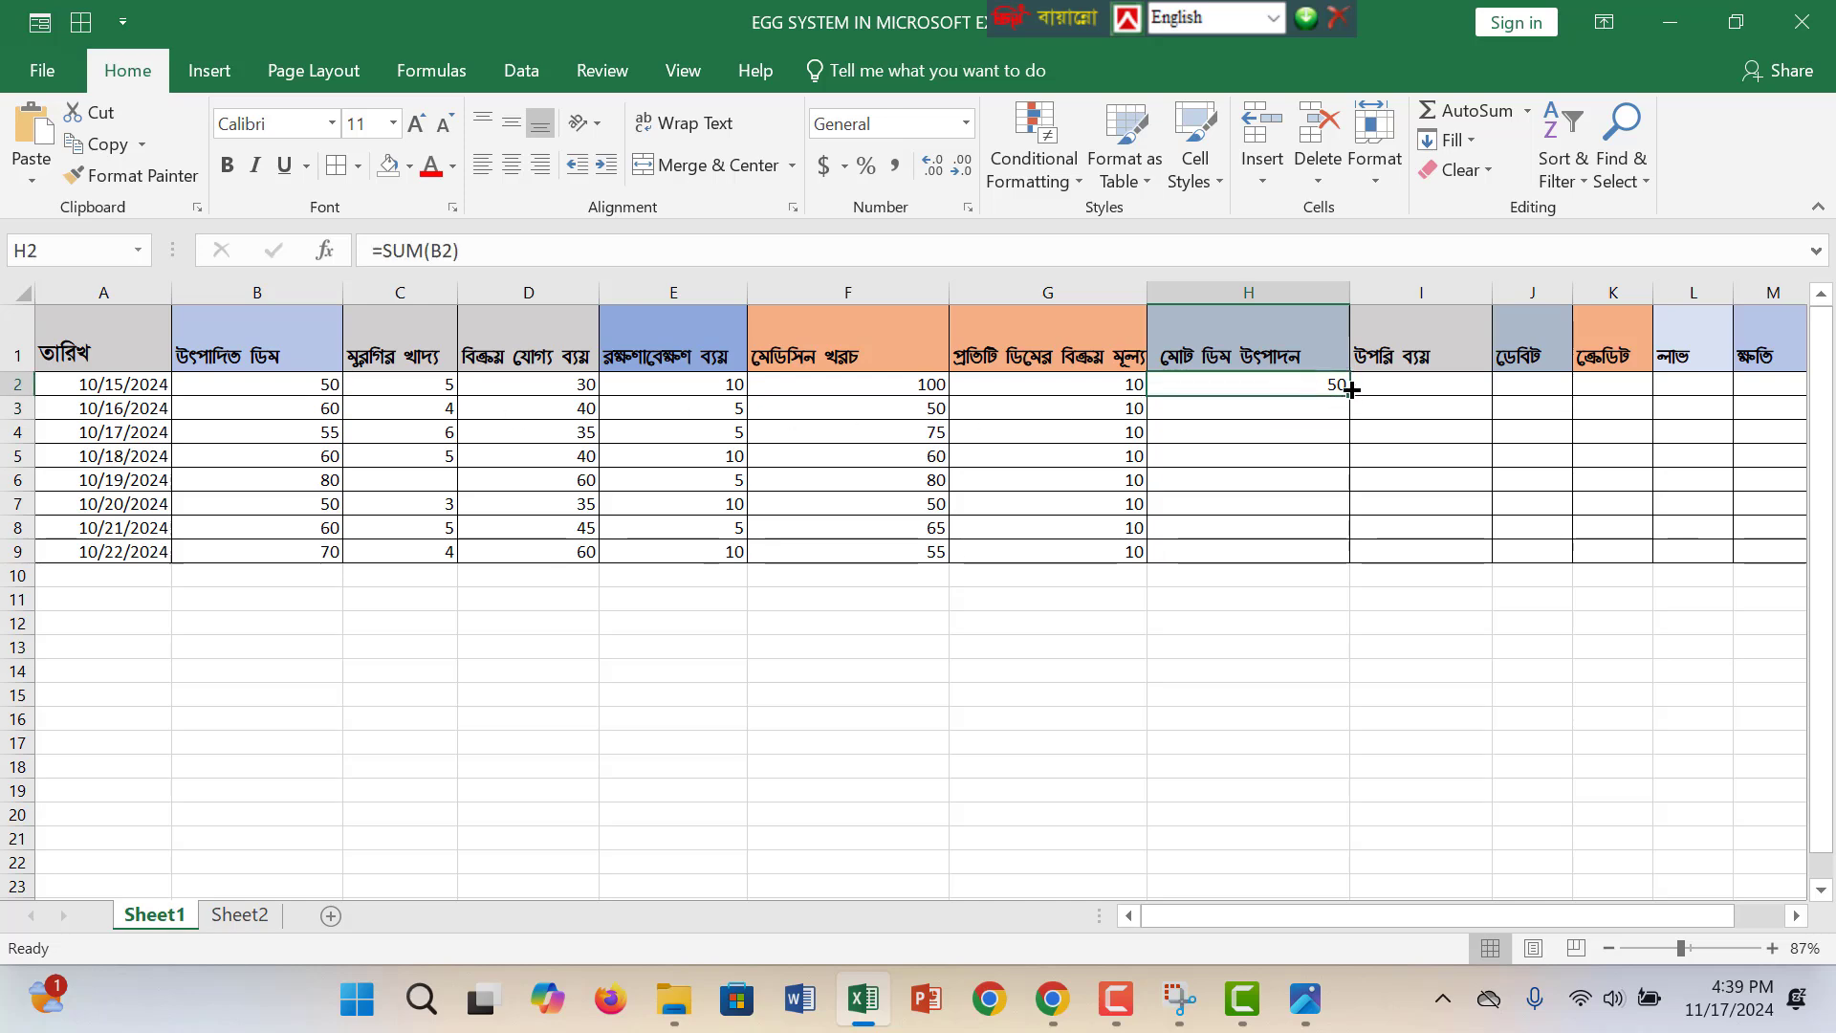
left_click_drag(1352, 395, 1328, 562)
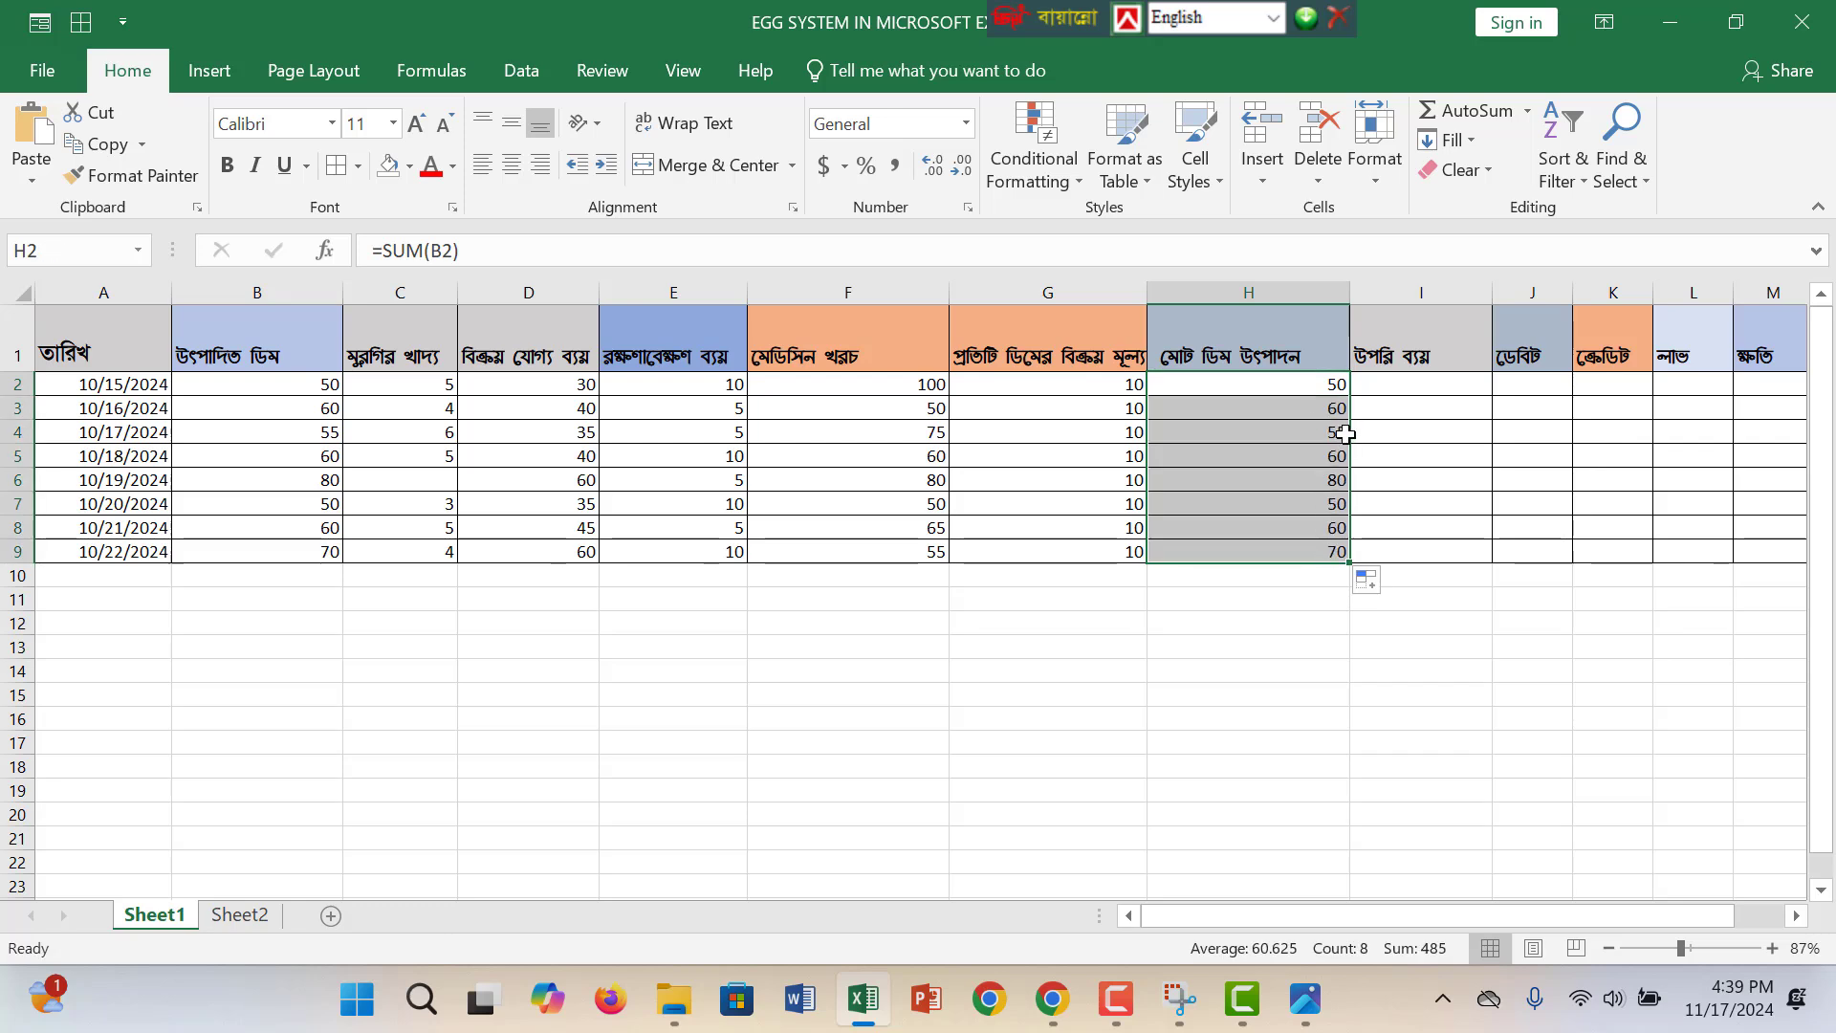
key("ctrl+z")
Enter the running total formula =SUM(H2+B3) in cell H3.
left_click(1318, 406)
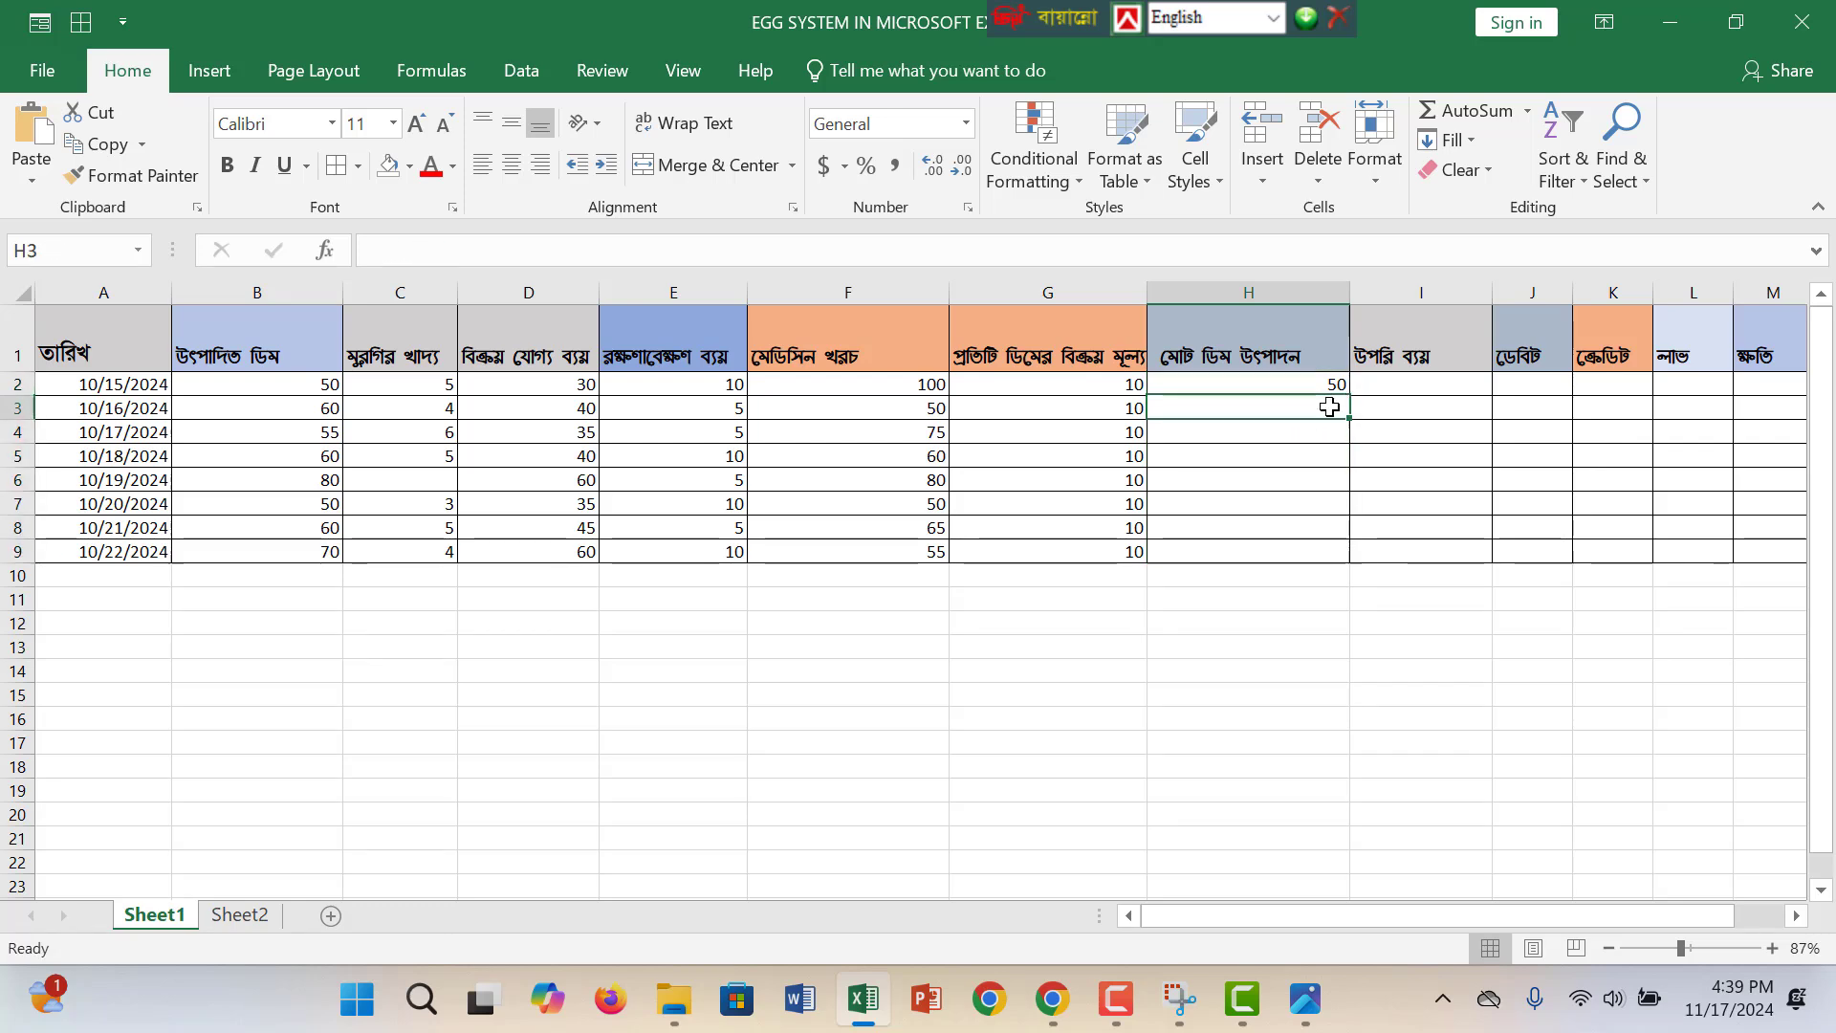
type("=sum(")
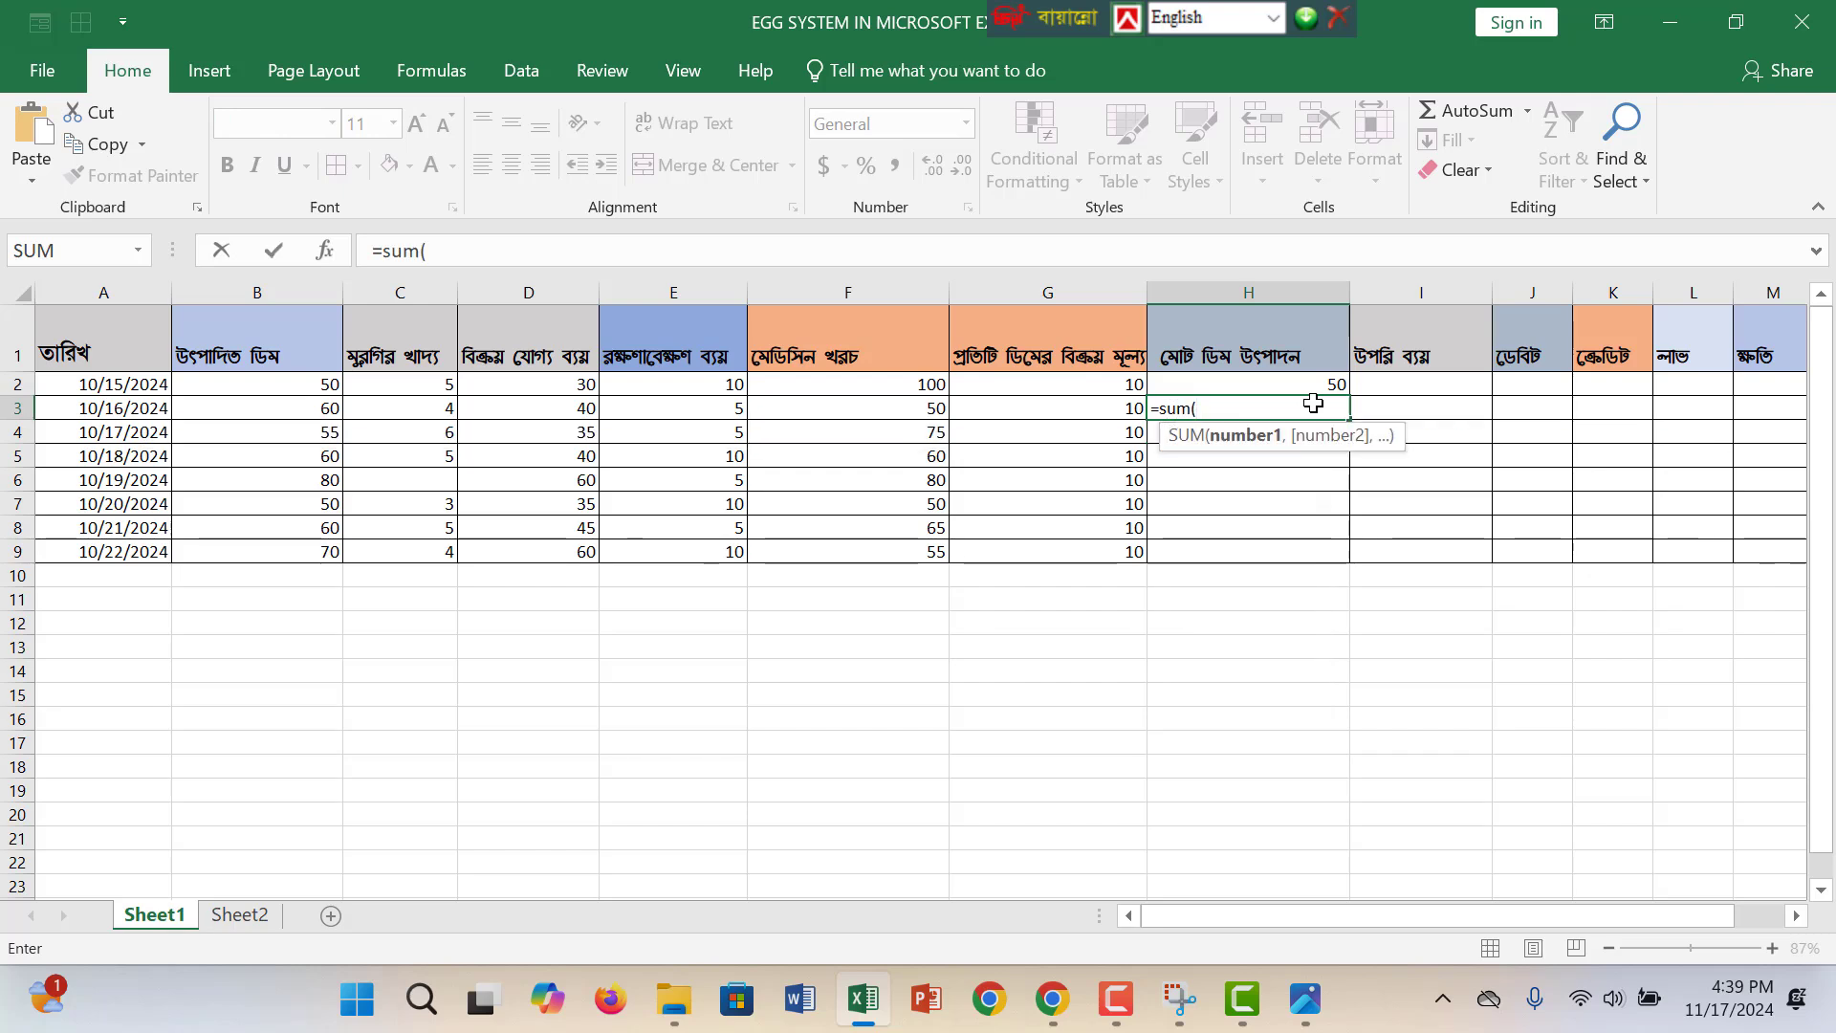
left_click(1335, 385)
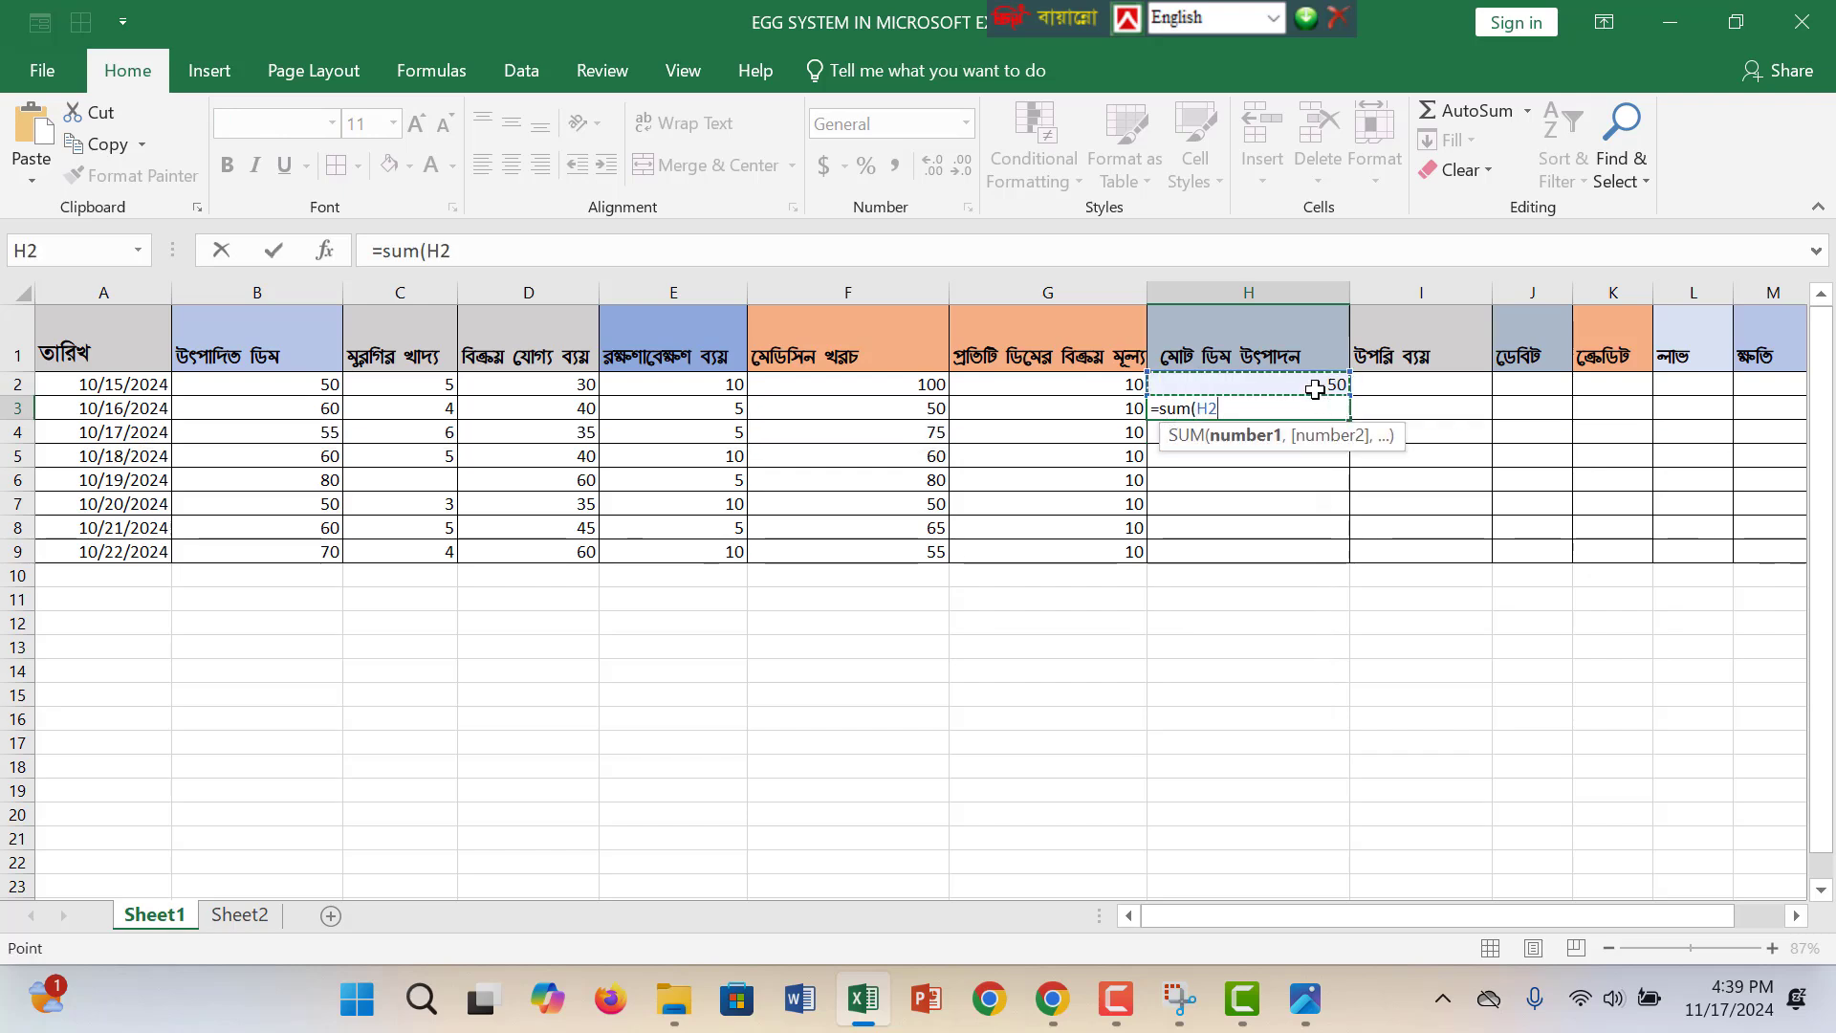
type("+")
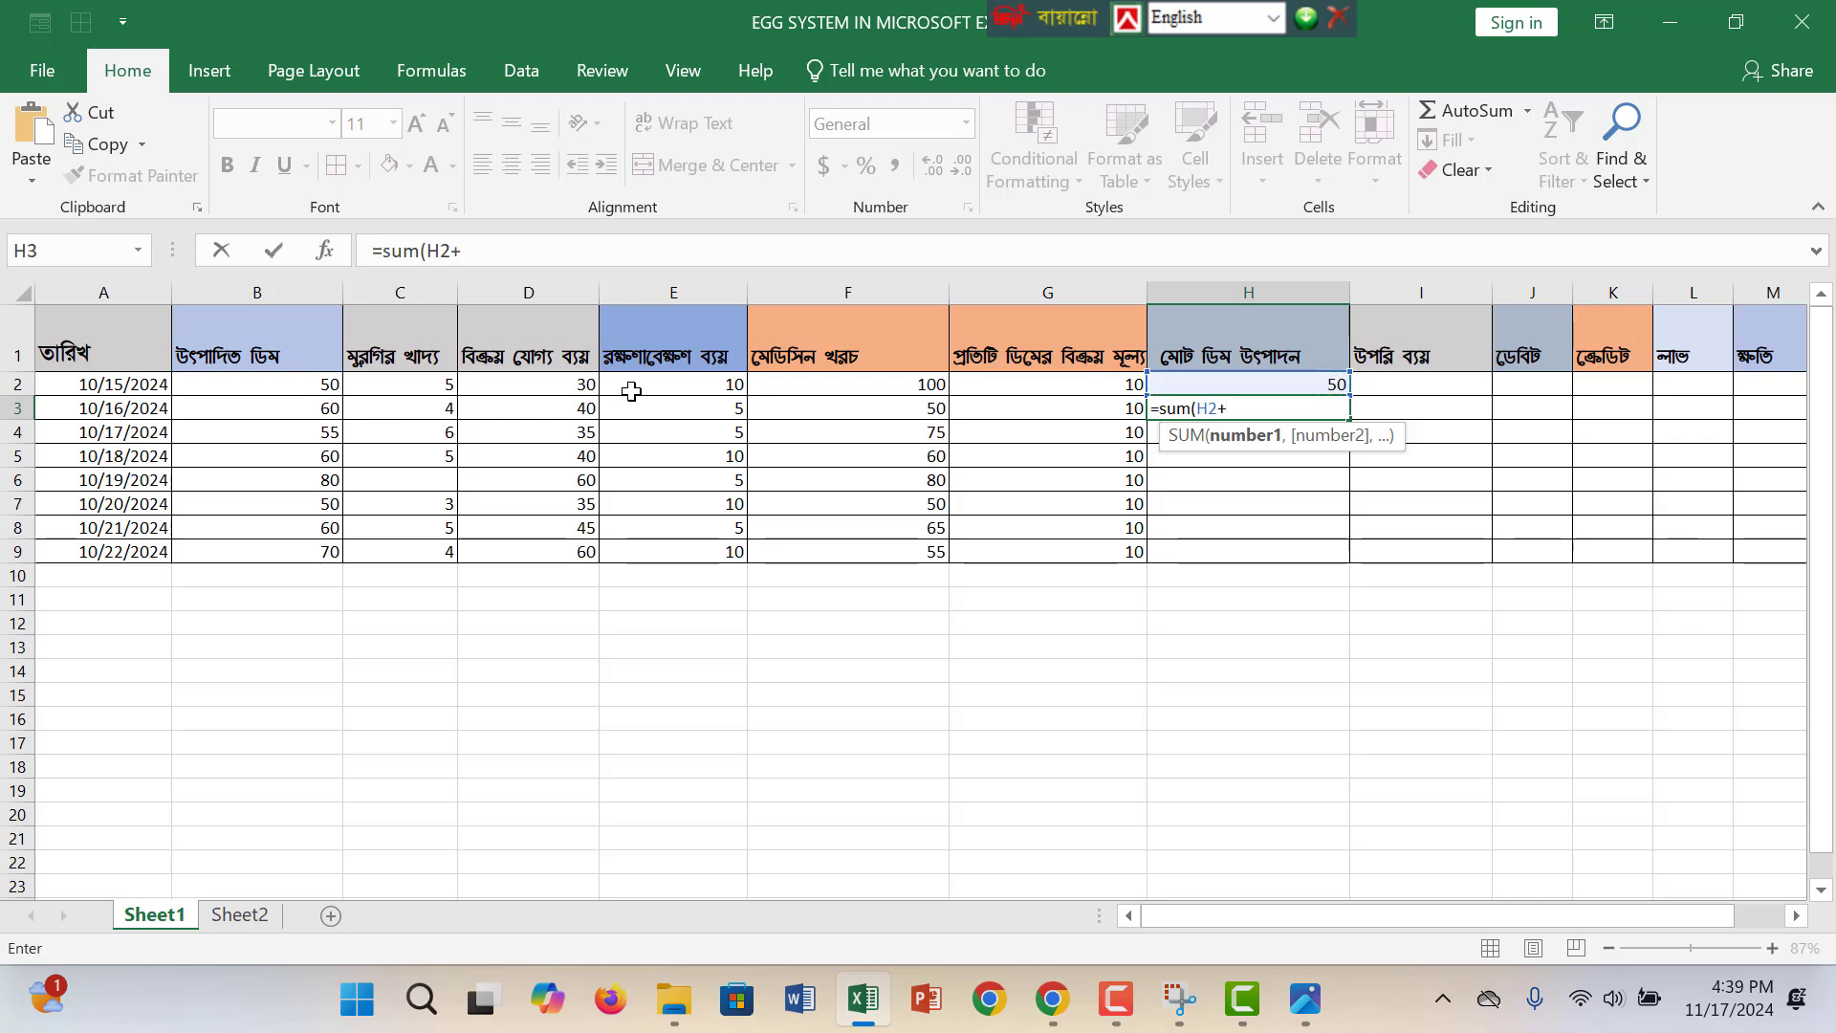
left_click(287, 414)
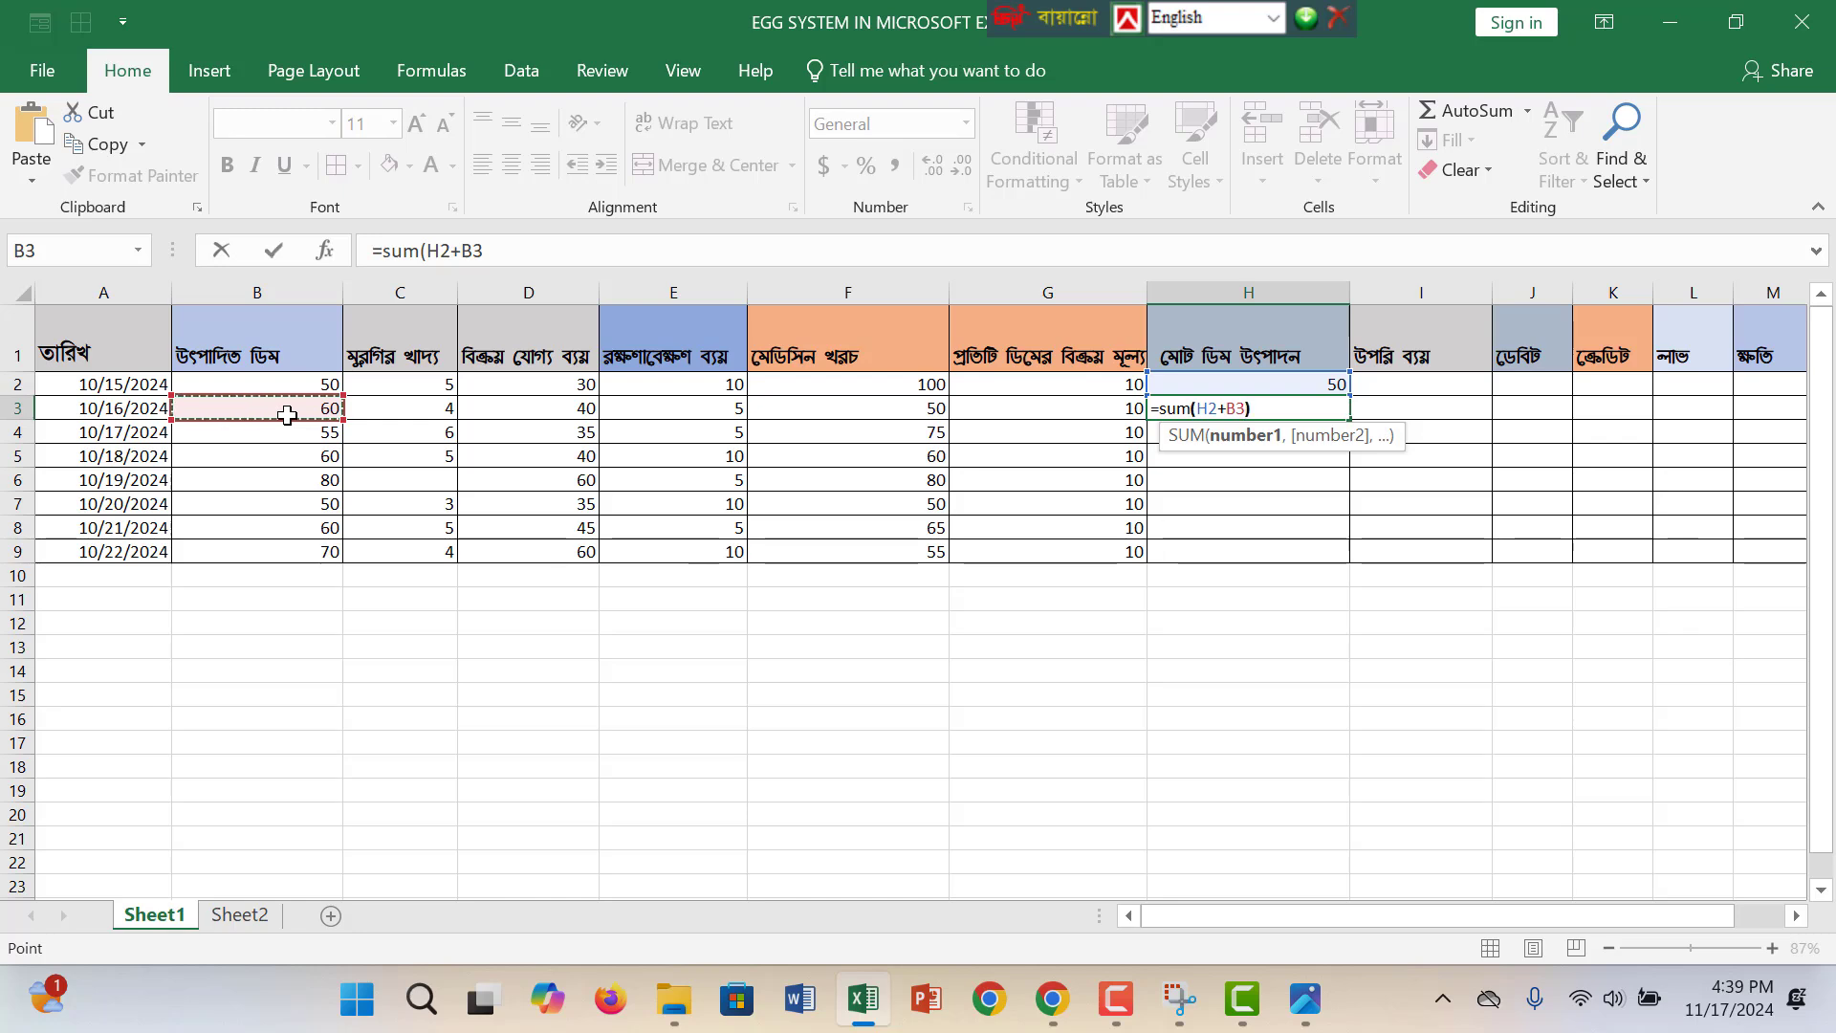
key("Return")
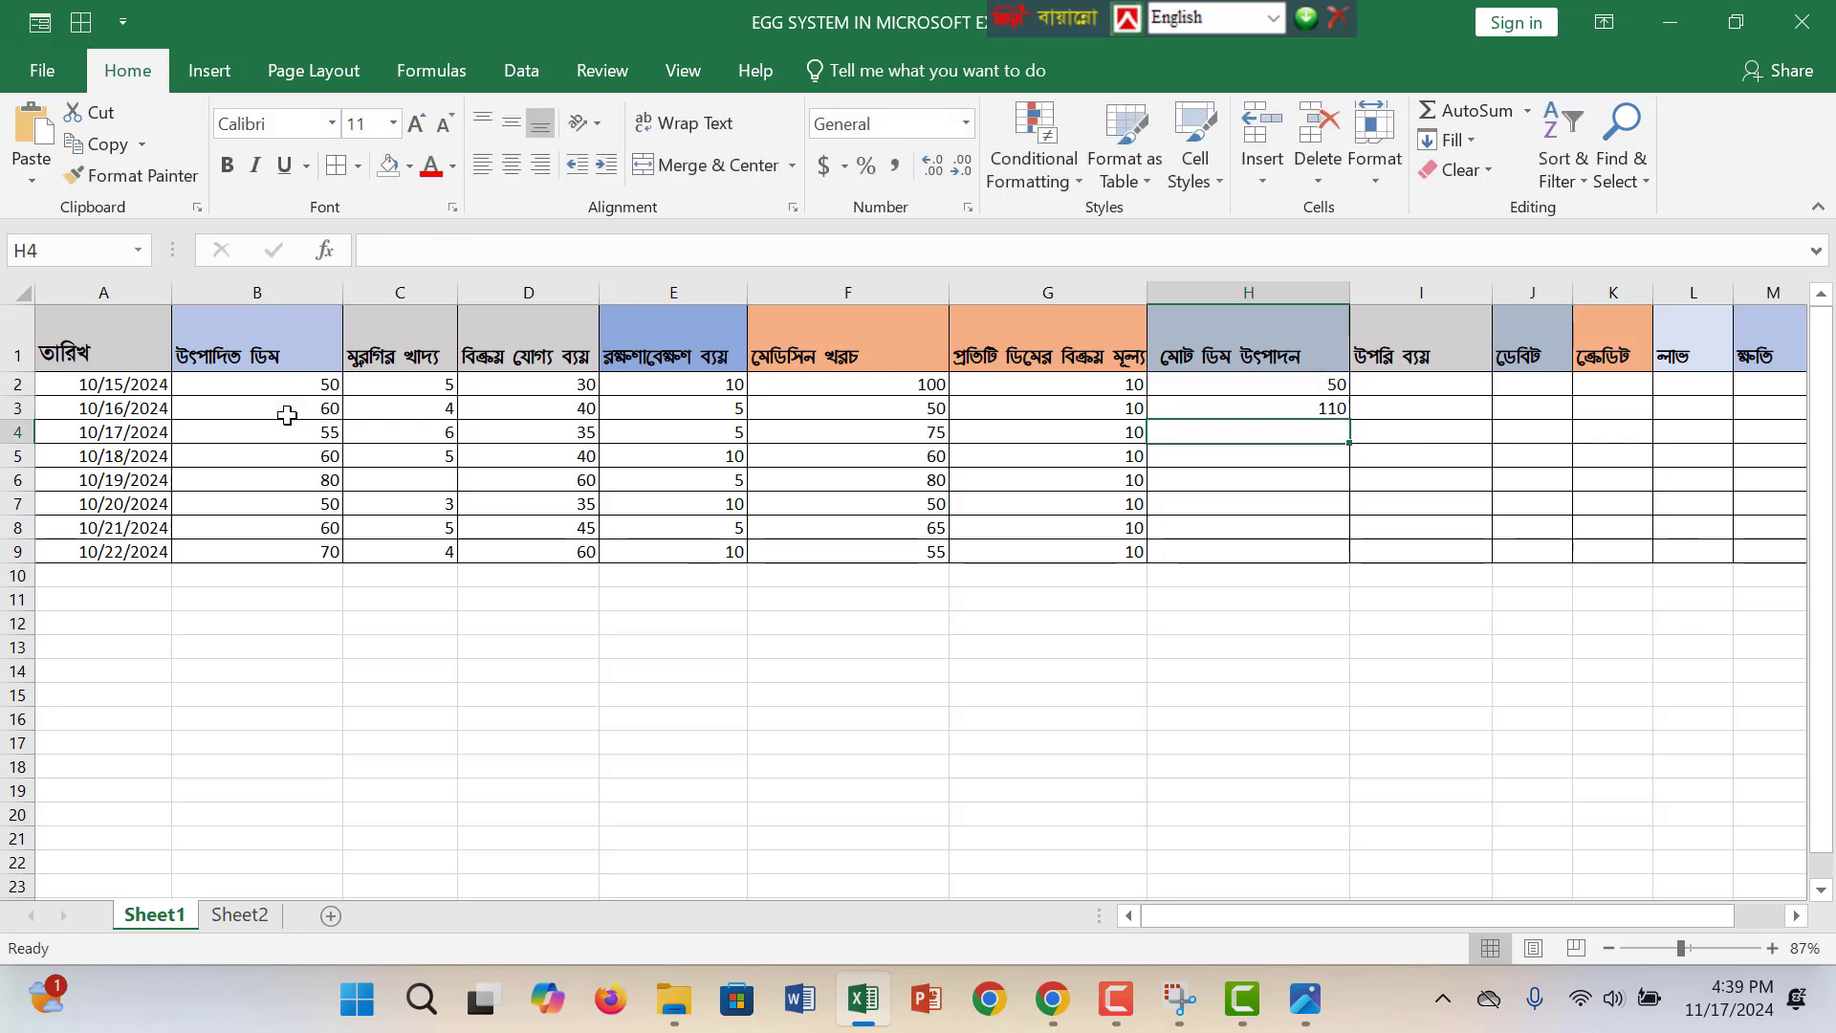
Fill the running total formula from H3 down through H9 and check the copied formula in H4.
left_click(1344, 408)
left_click_drag(1348, 419, 1350, 552)
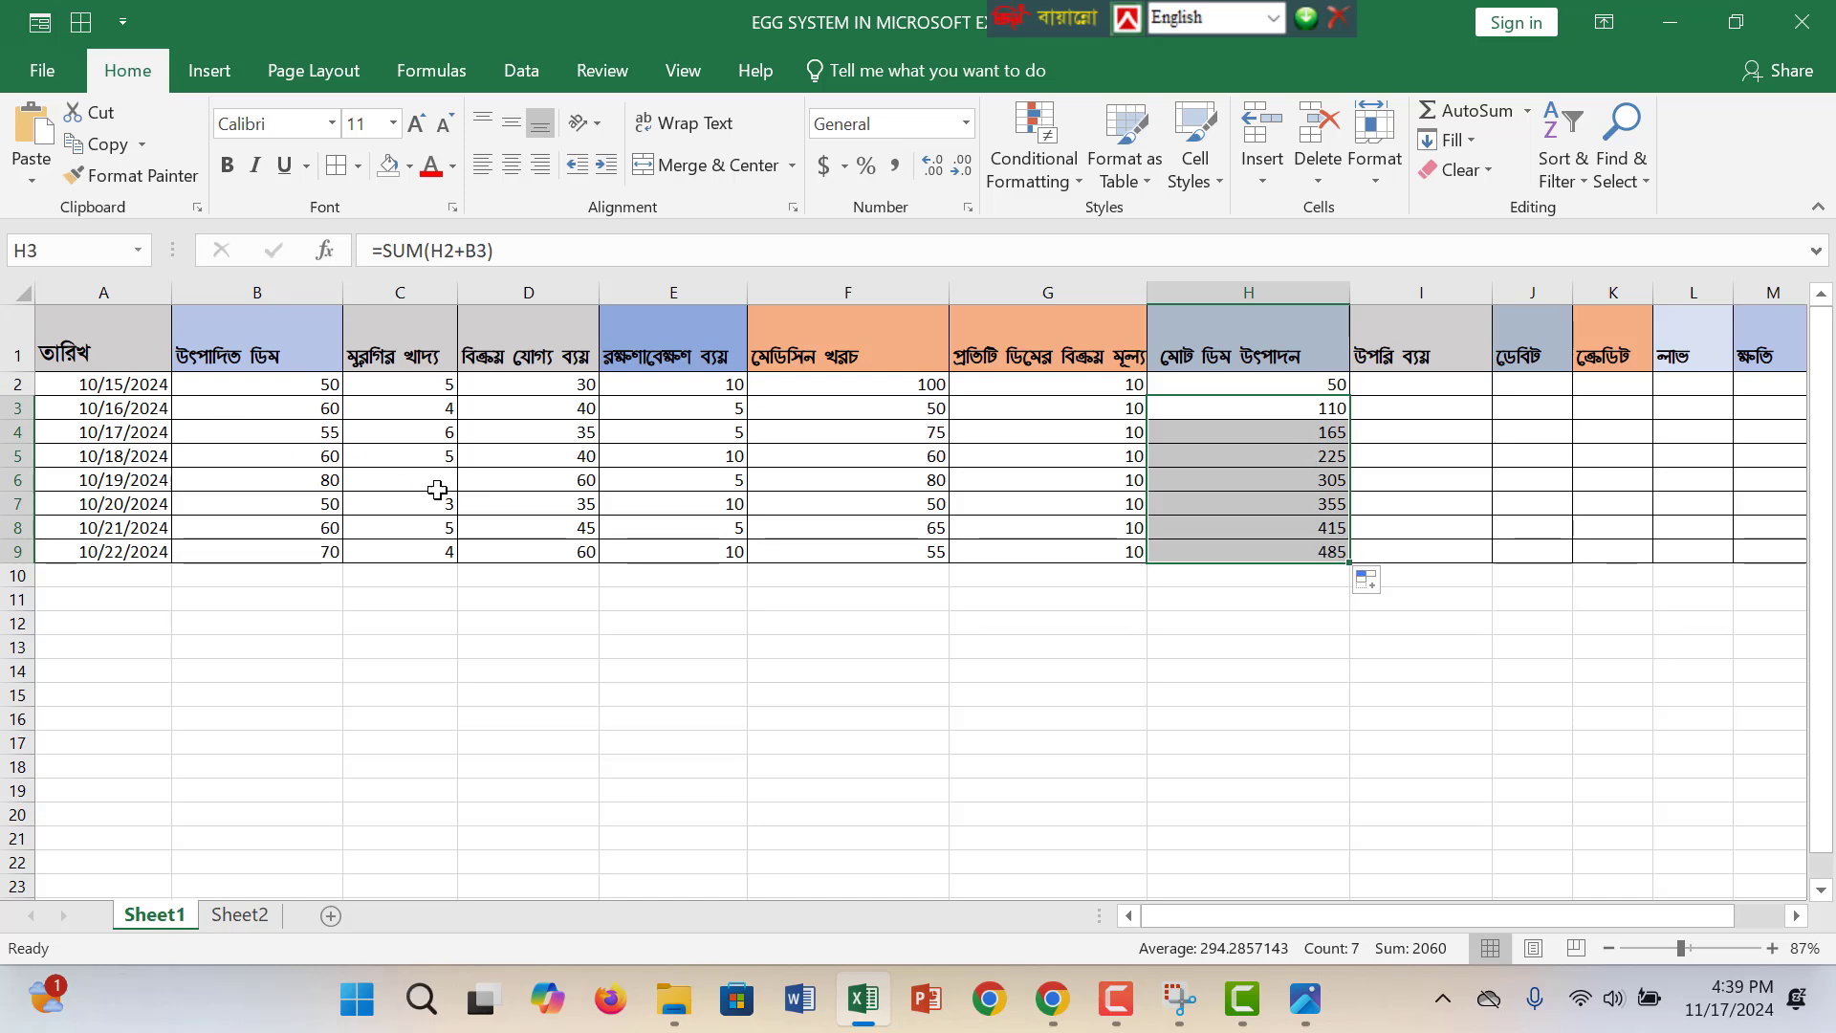
left_click(1325, 432)
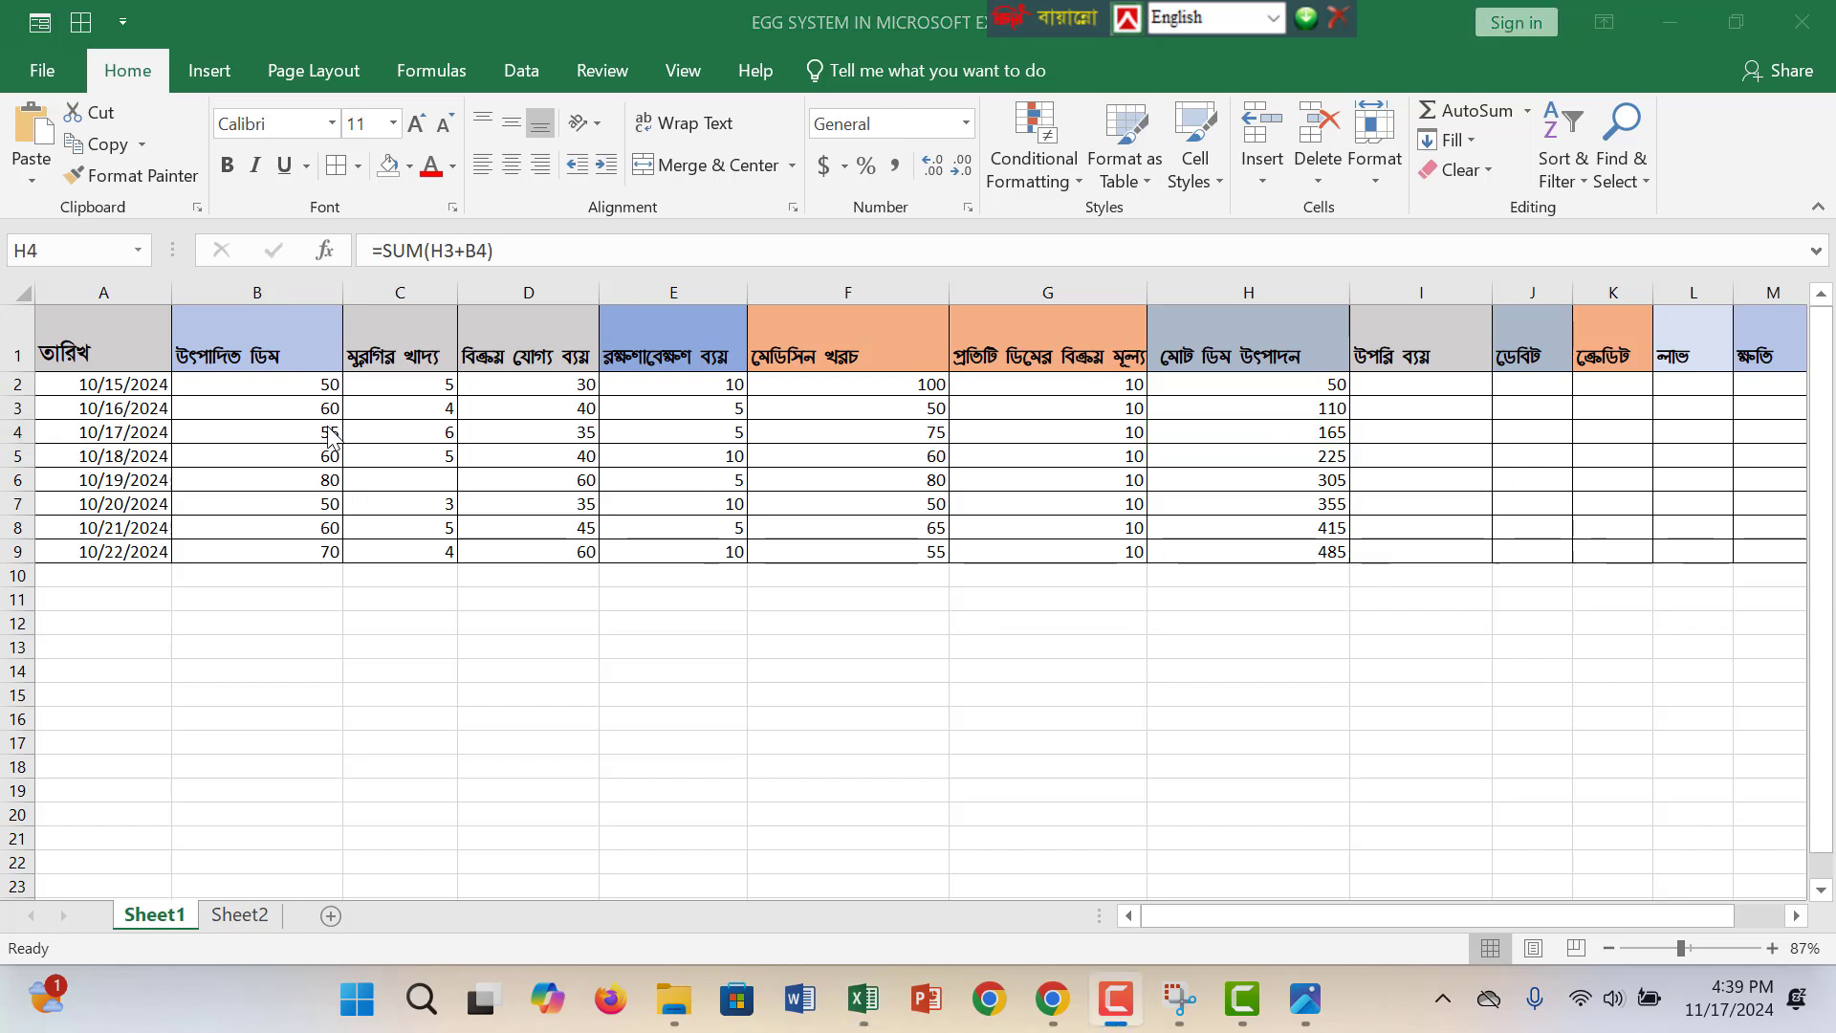
Enter the overhead cost formula =C2*50+F2 in I2, combining feed at 50 per unit with the medicine cost.
left_click(1424, 379)
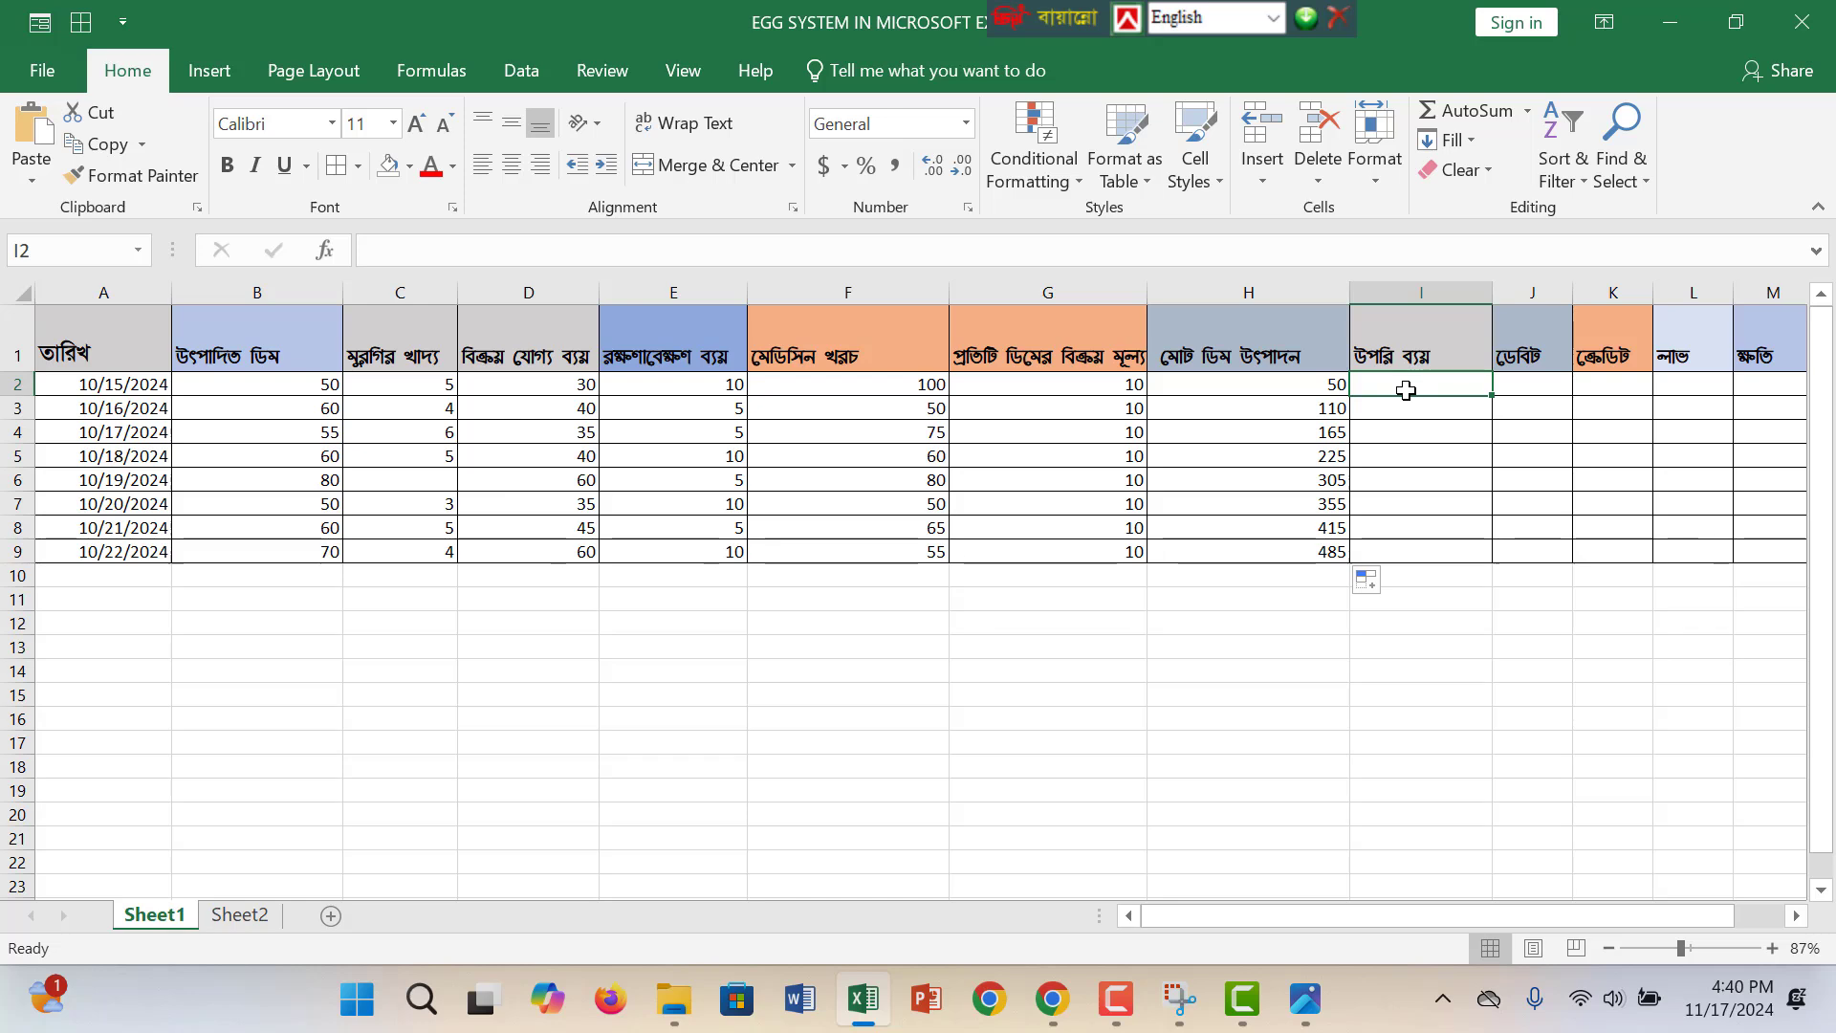
type("=")
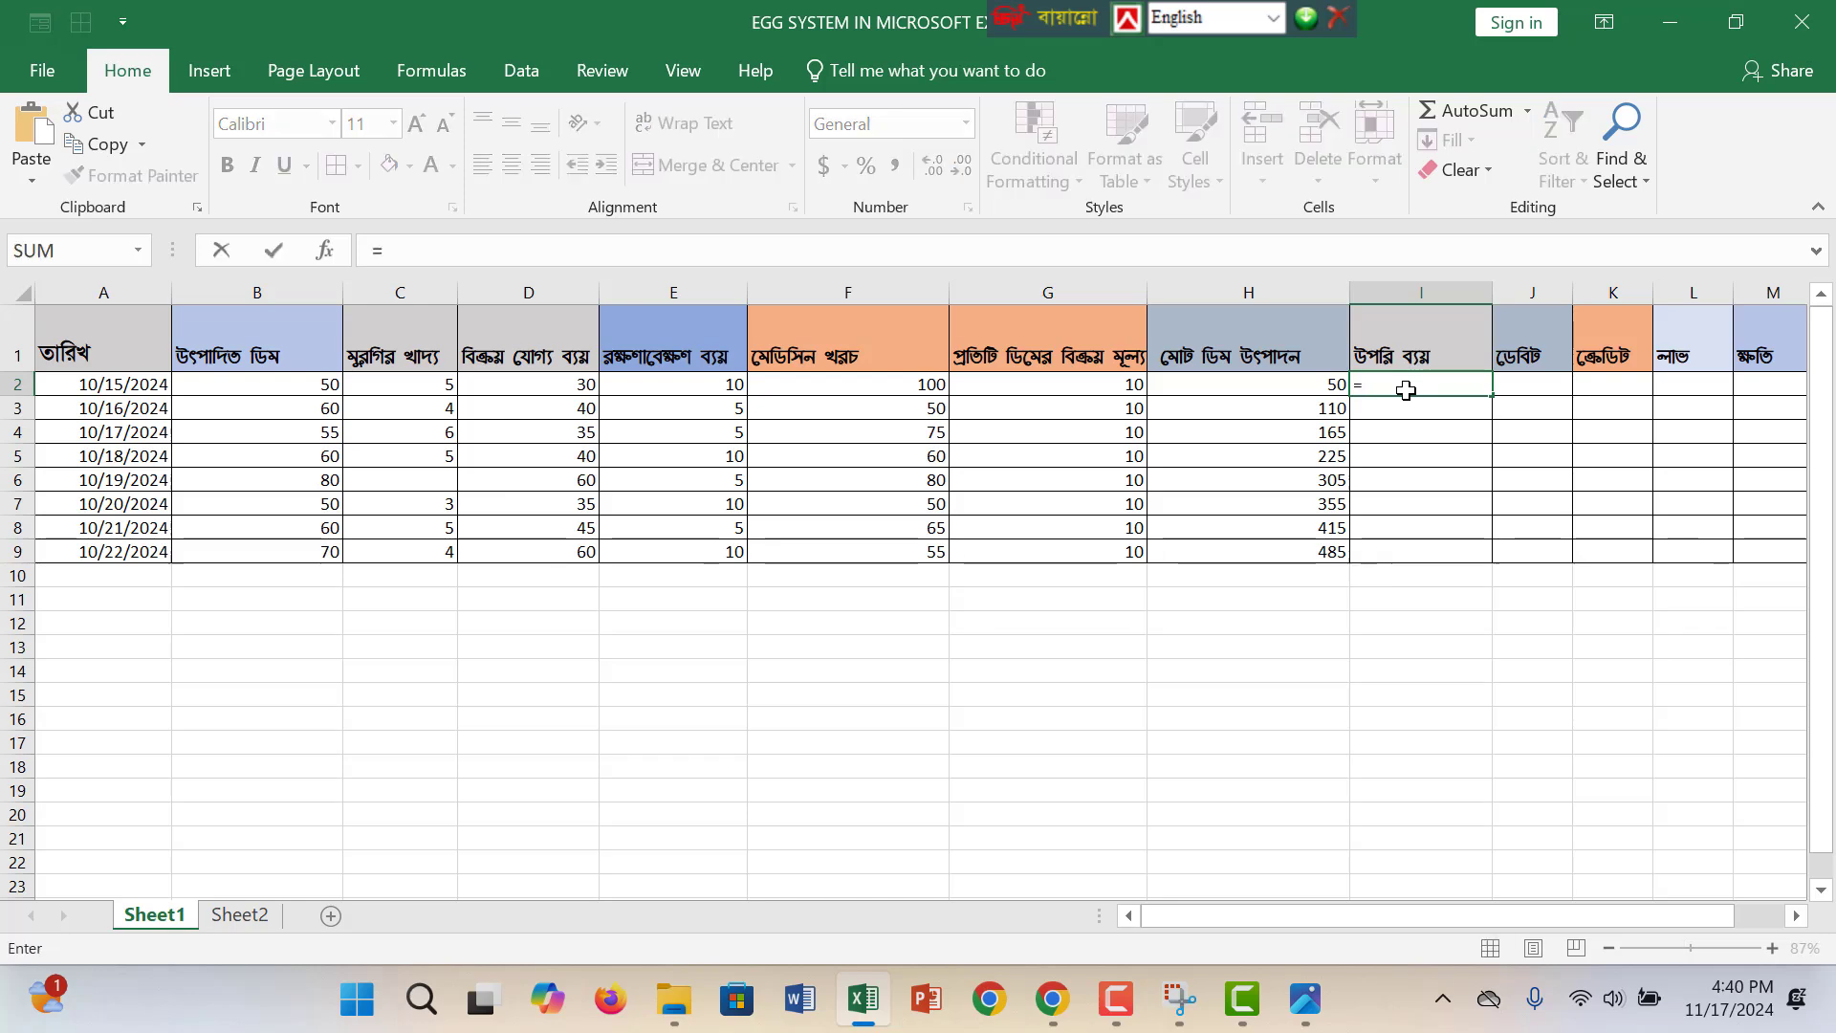
left_click(1237, 387)
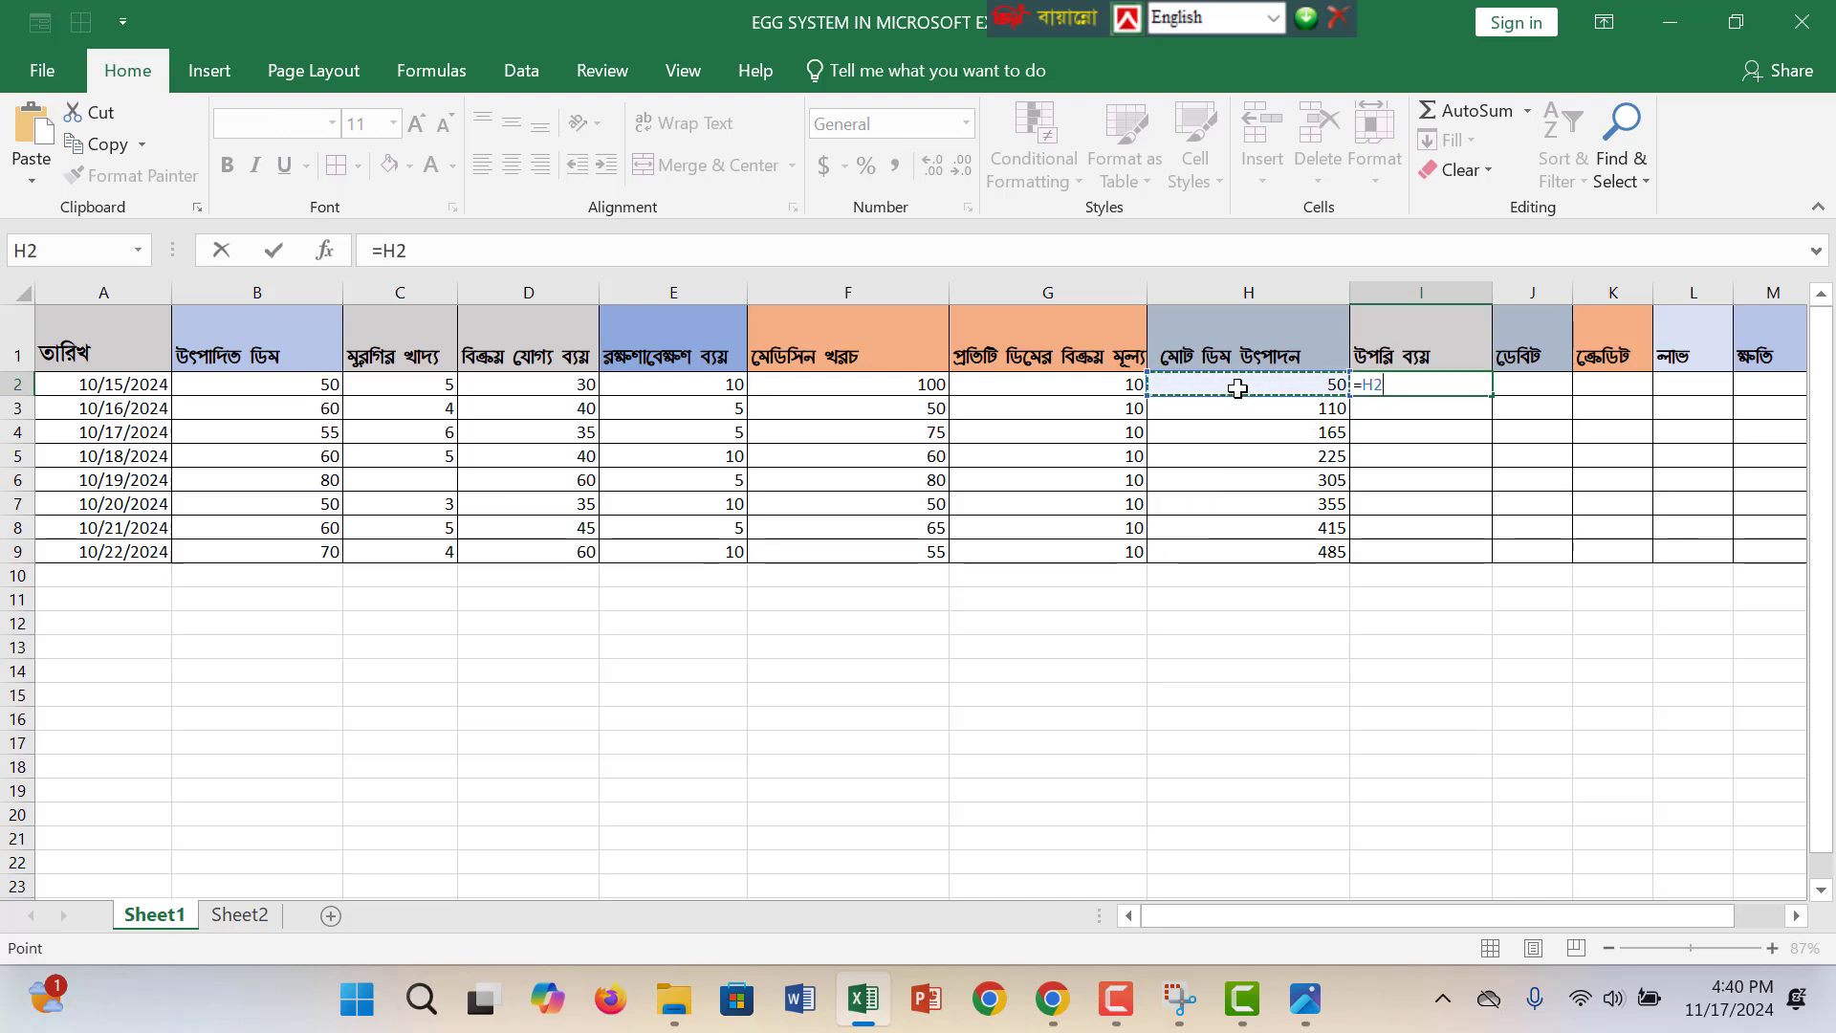
type("*")
left_click(1384, 387)
key("BackSpace")
key("BackSpace")
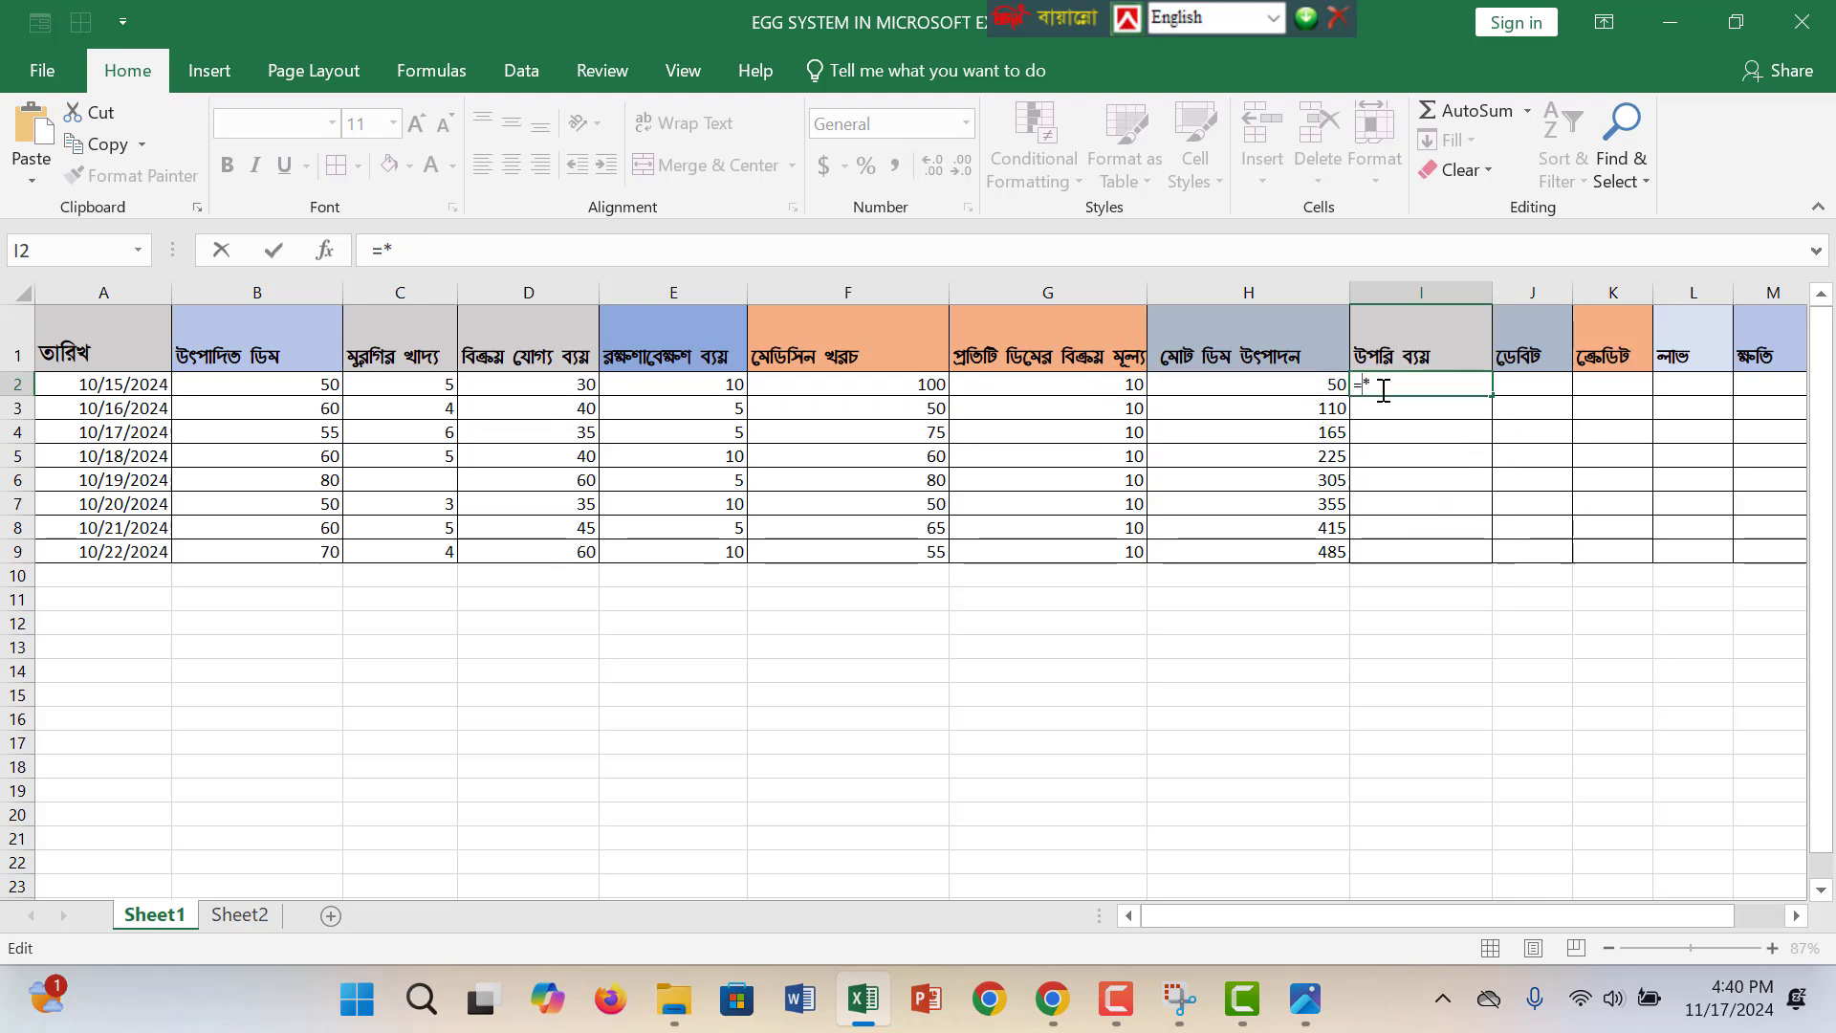
left_click(428, 383)
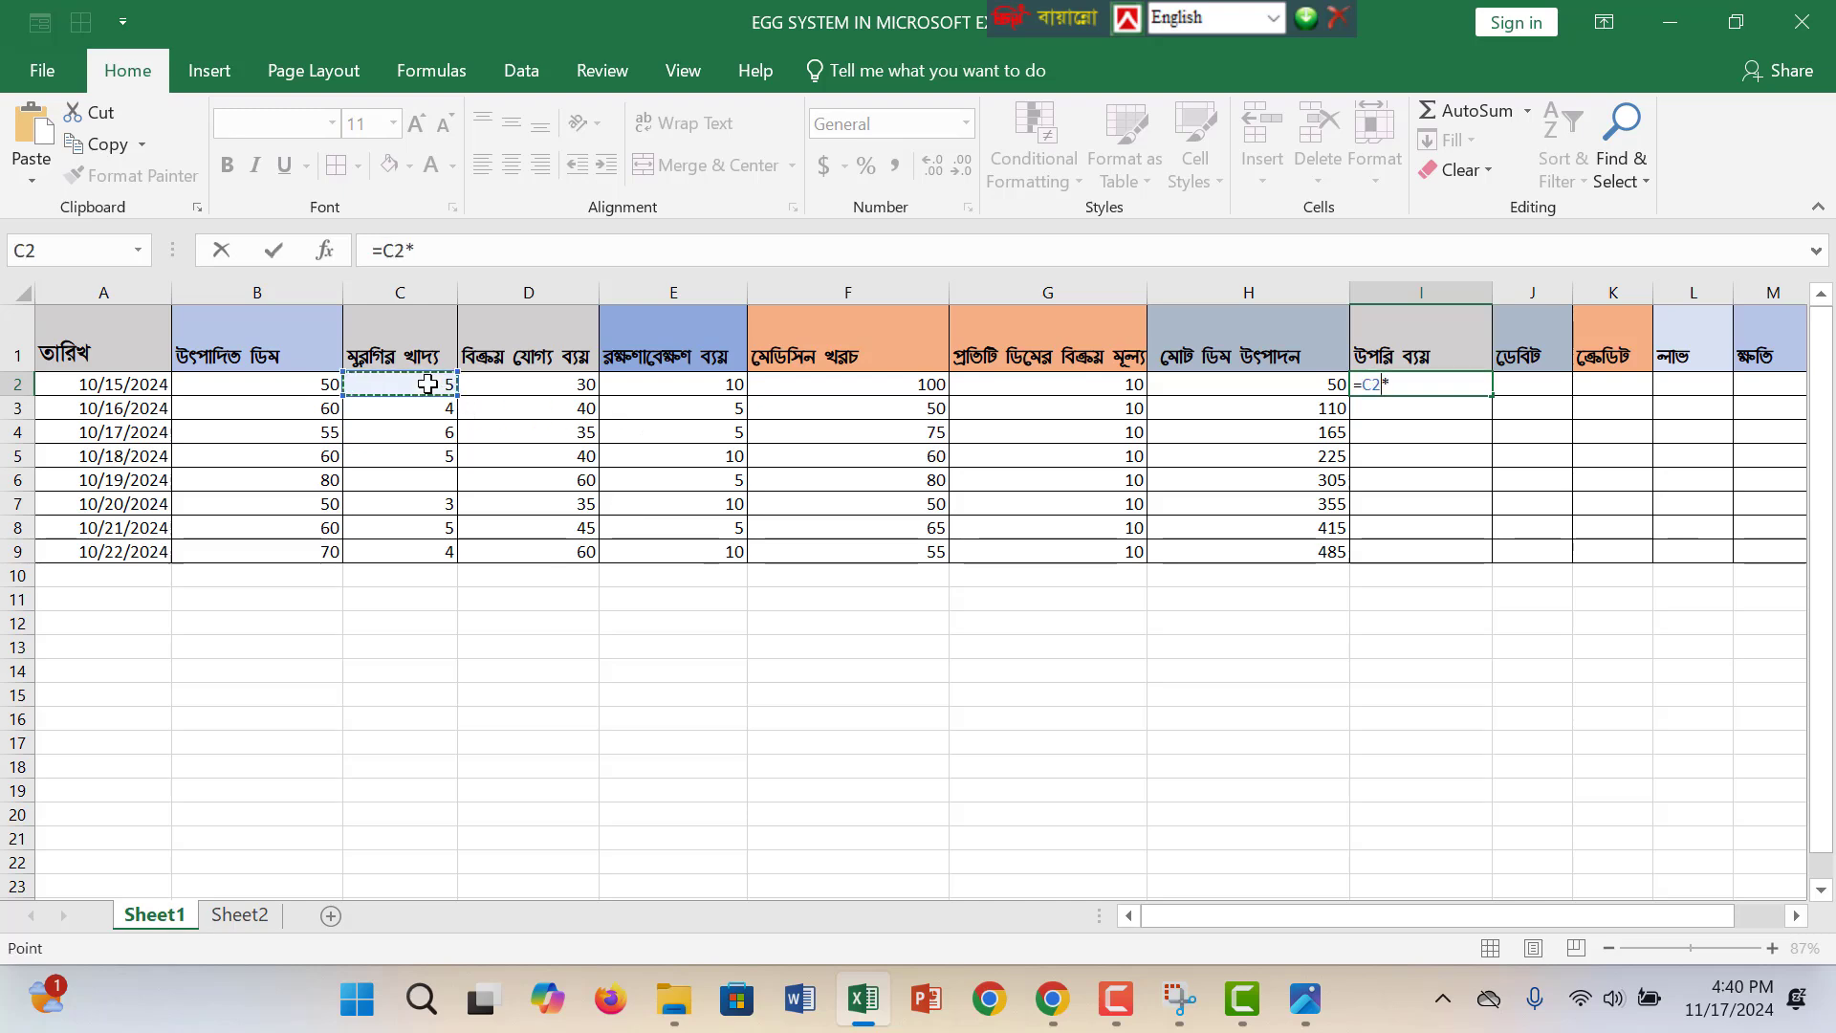
left_click(1408, 391)
type("+")
left_click(918, 378)
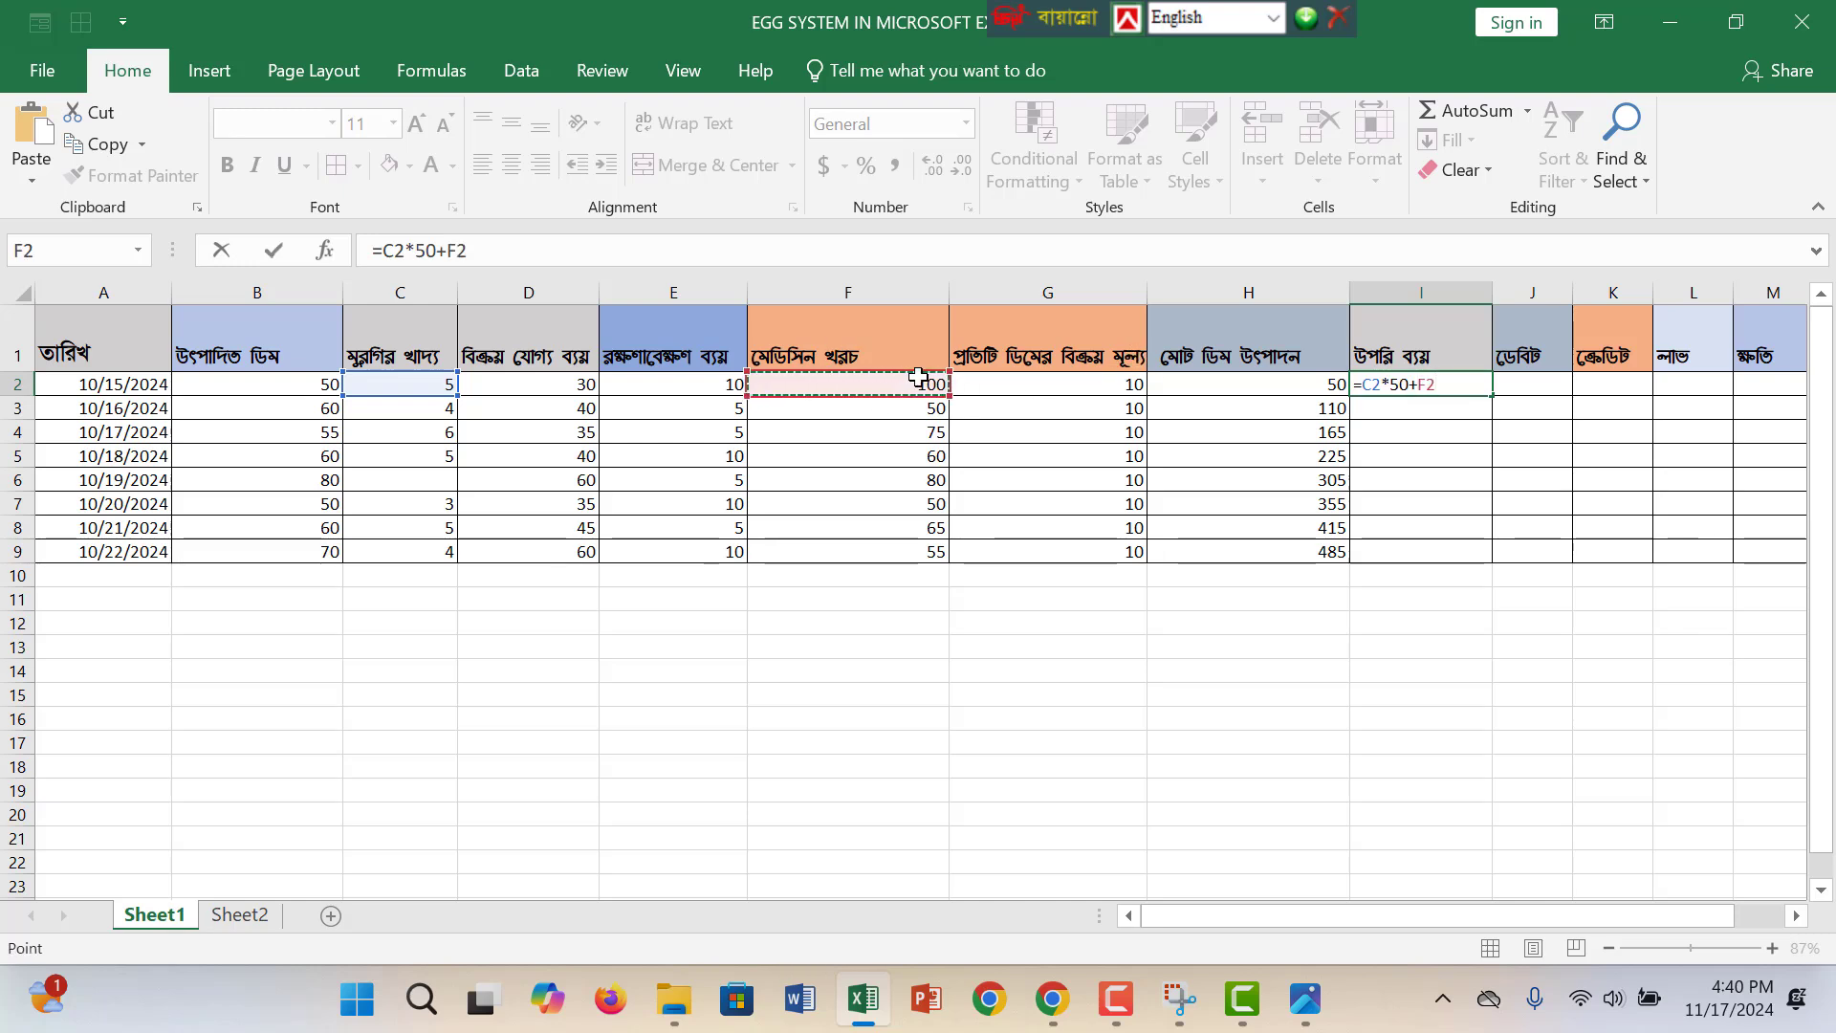
key("Return")
Fill the overhead cost formula from I2 down through I9.
left_click(1467, 379)
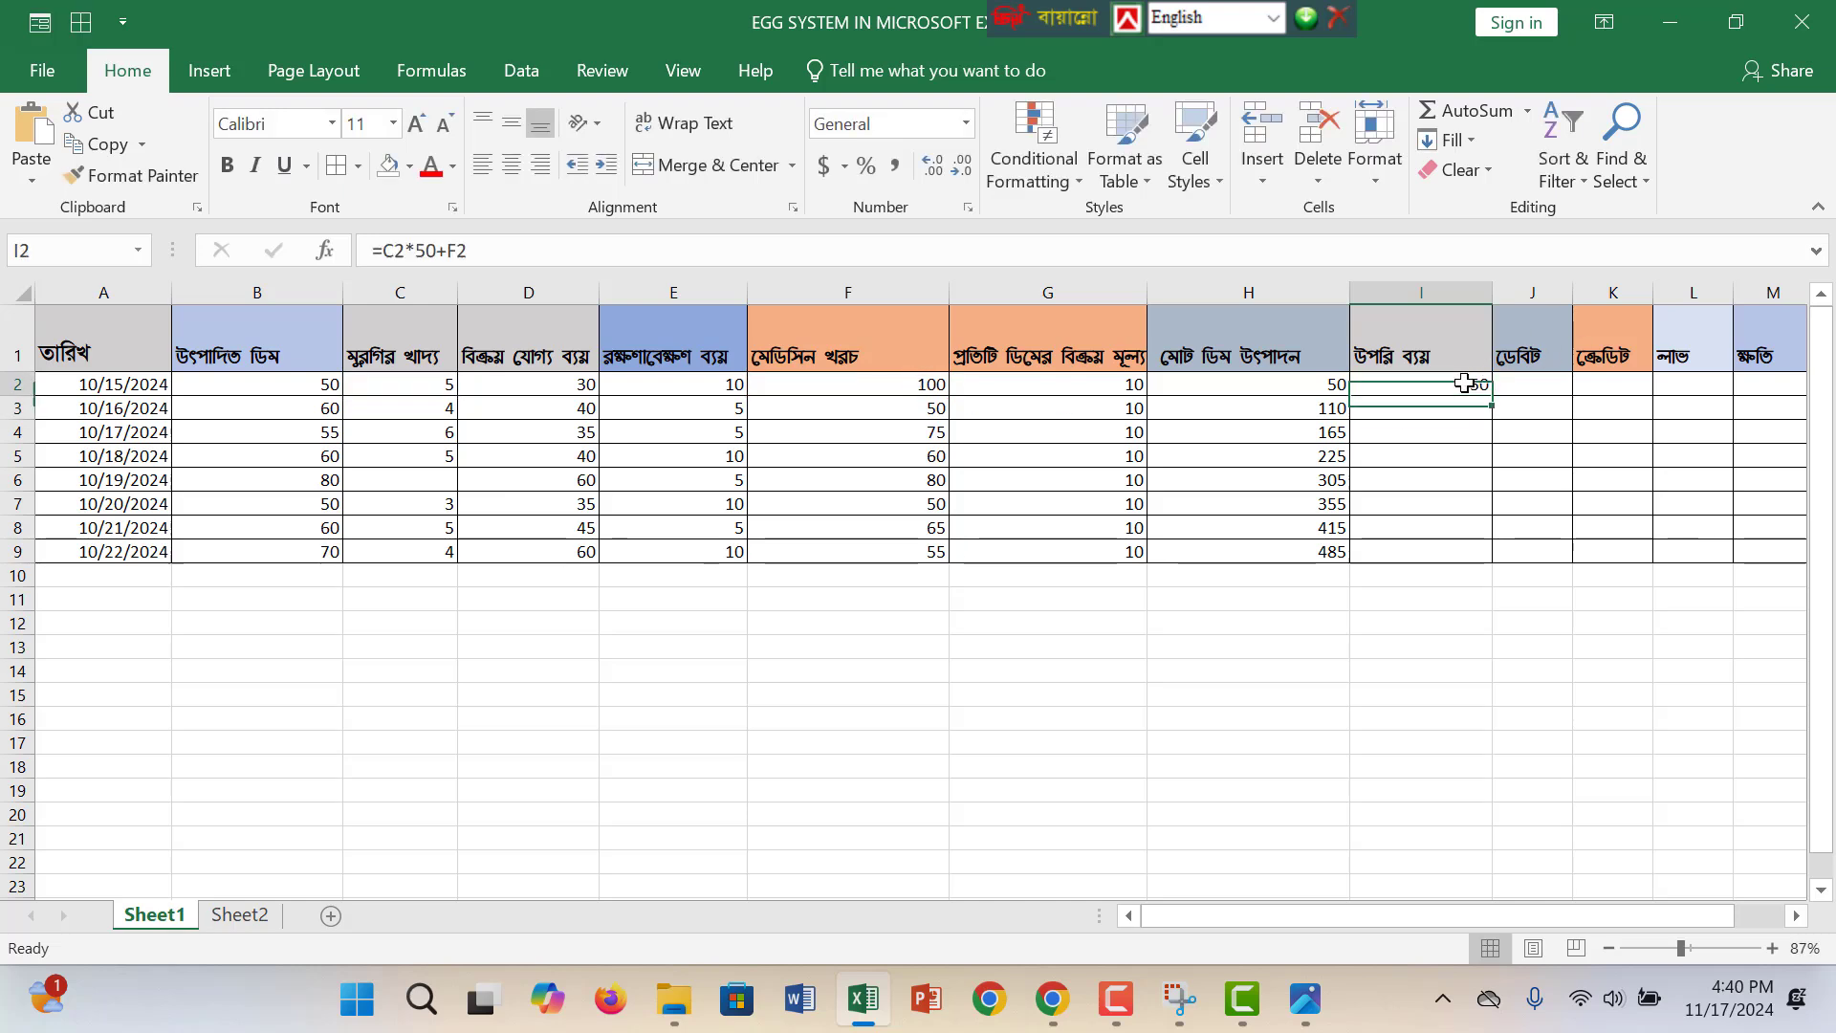
left_click_drag(1490, 395, 1465, 559)
Enter the debit formula =I2-H2 in J2 and fill it down through J9.
left_click(1554, 382)
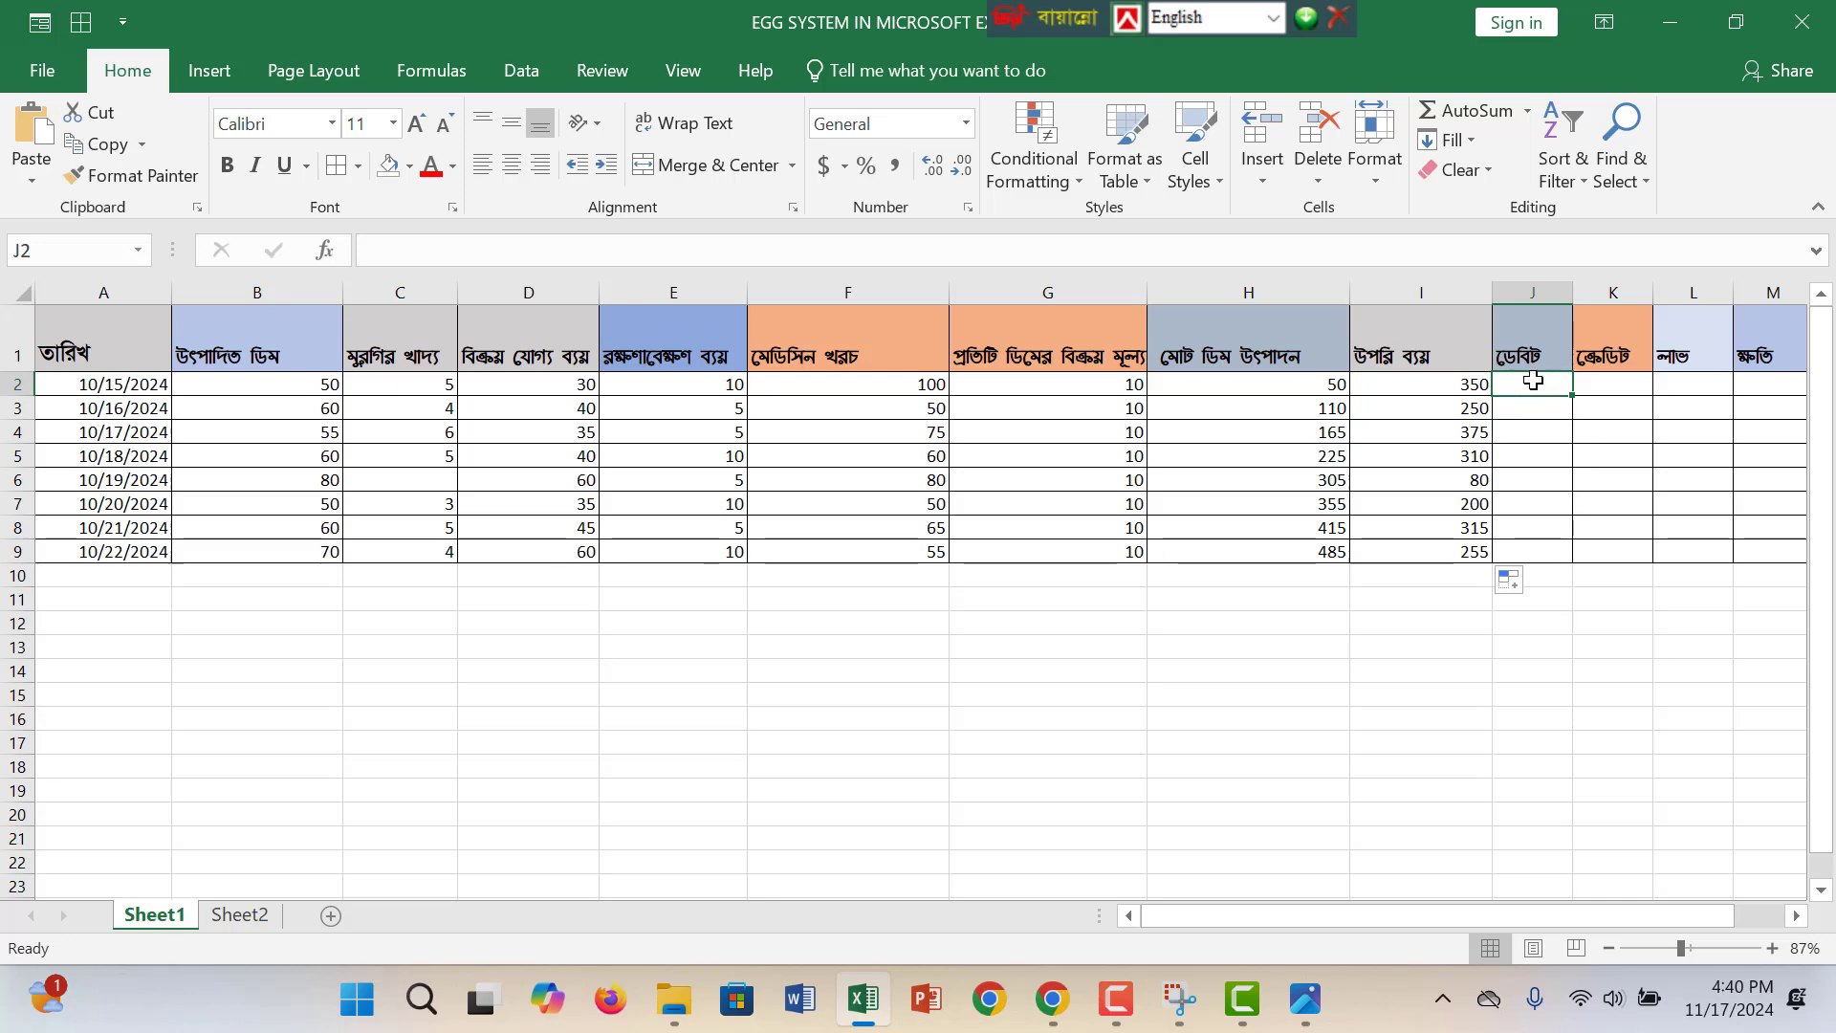
type("=")
left_click(1459, 384)
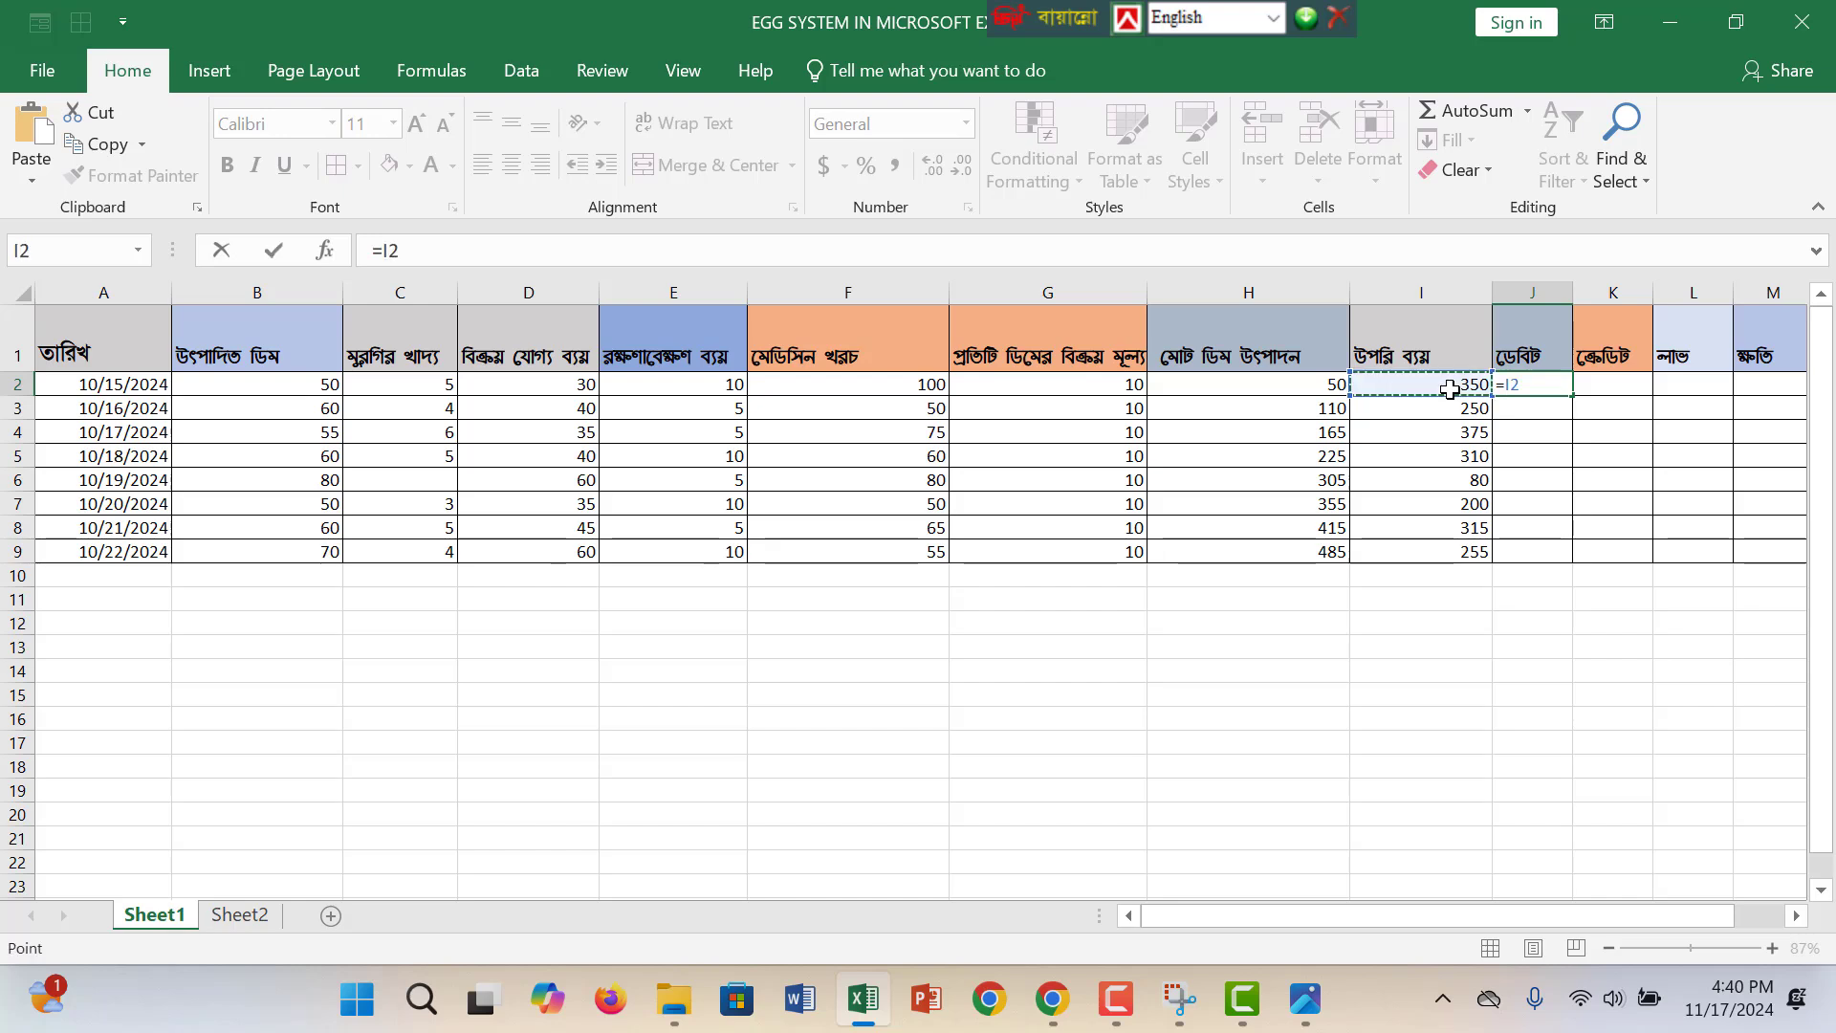
type("-")
left_click(1299, 388)
key("Return")
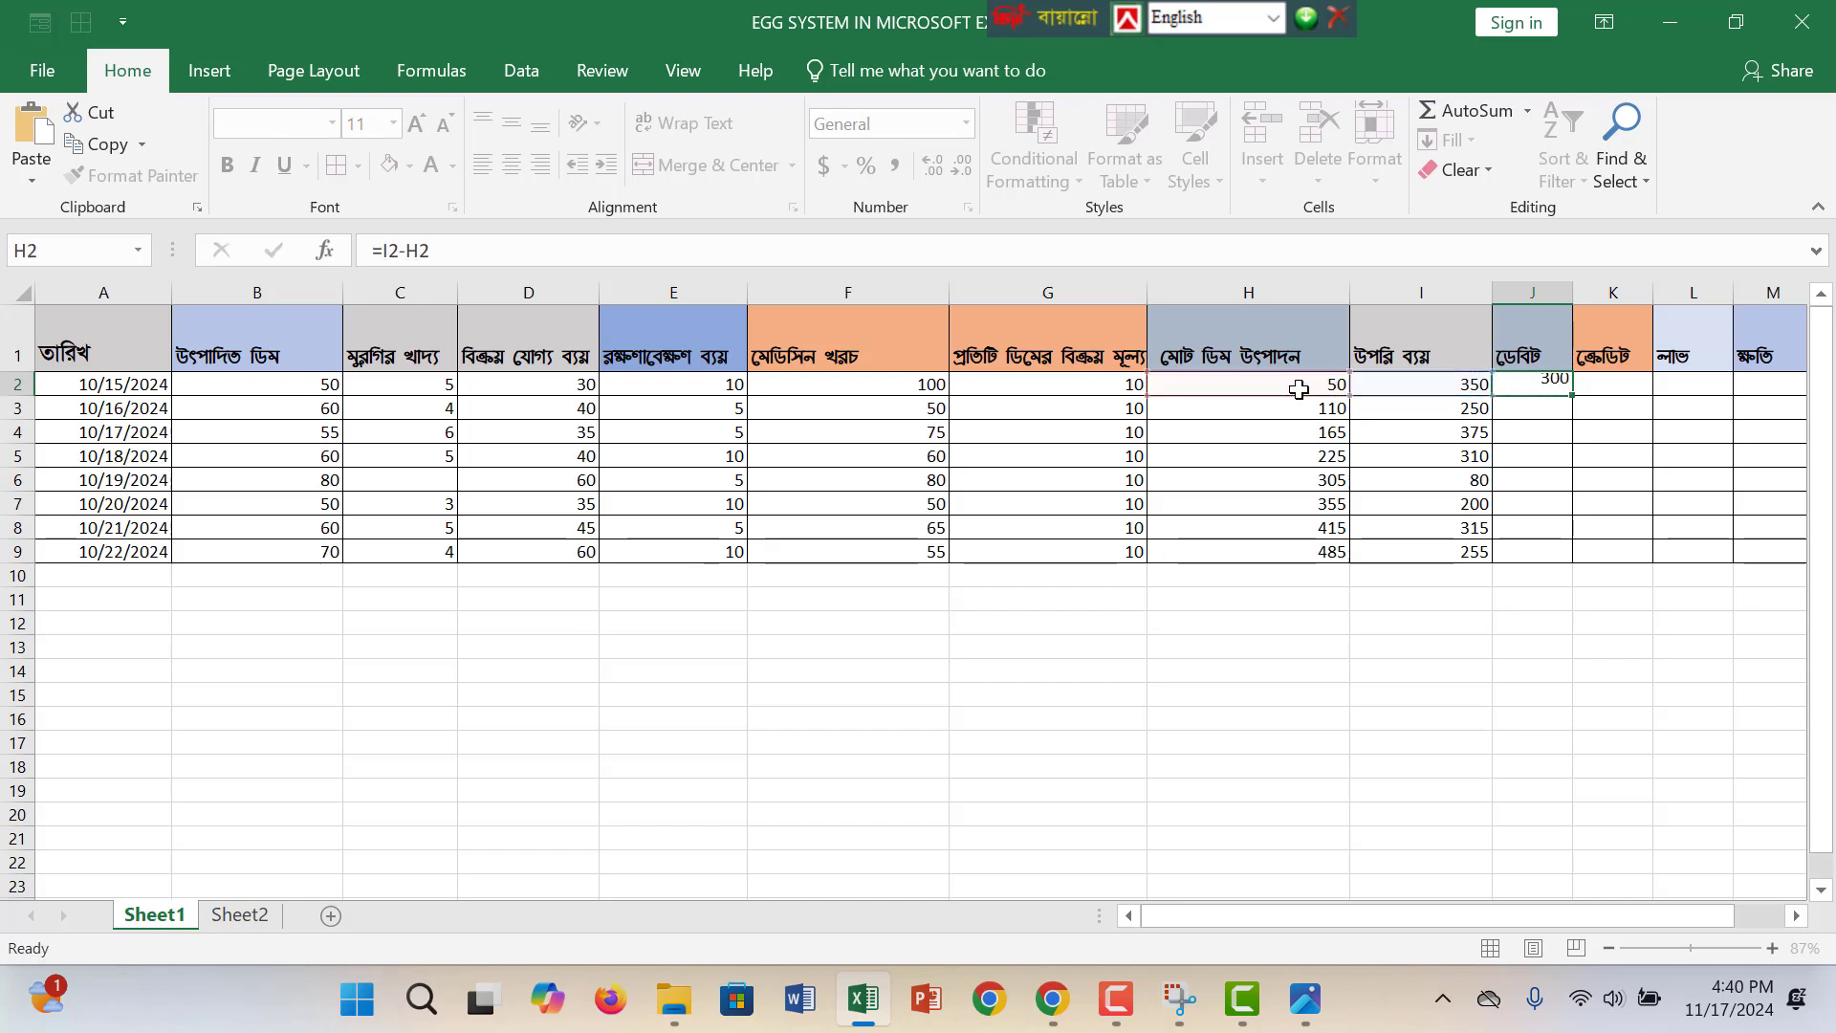
left_click(1557, 377)
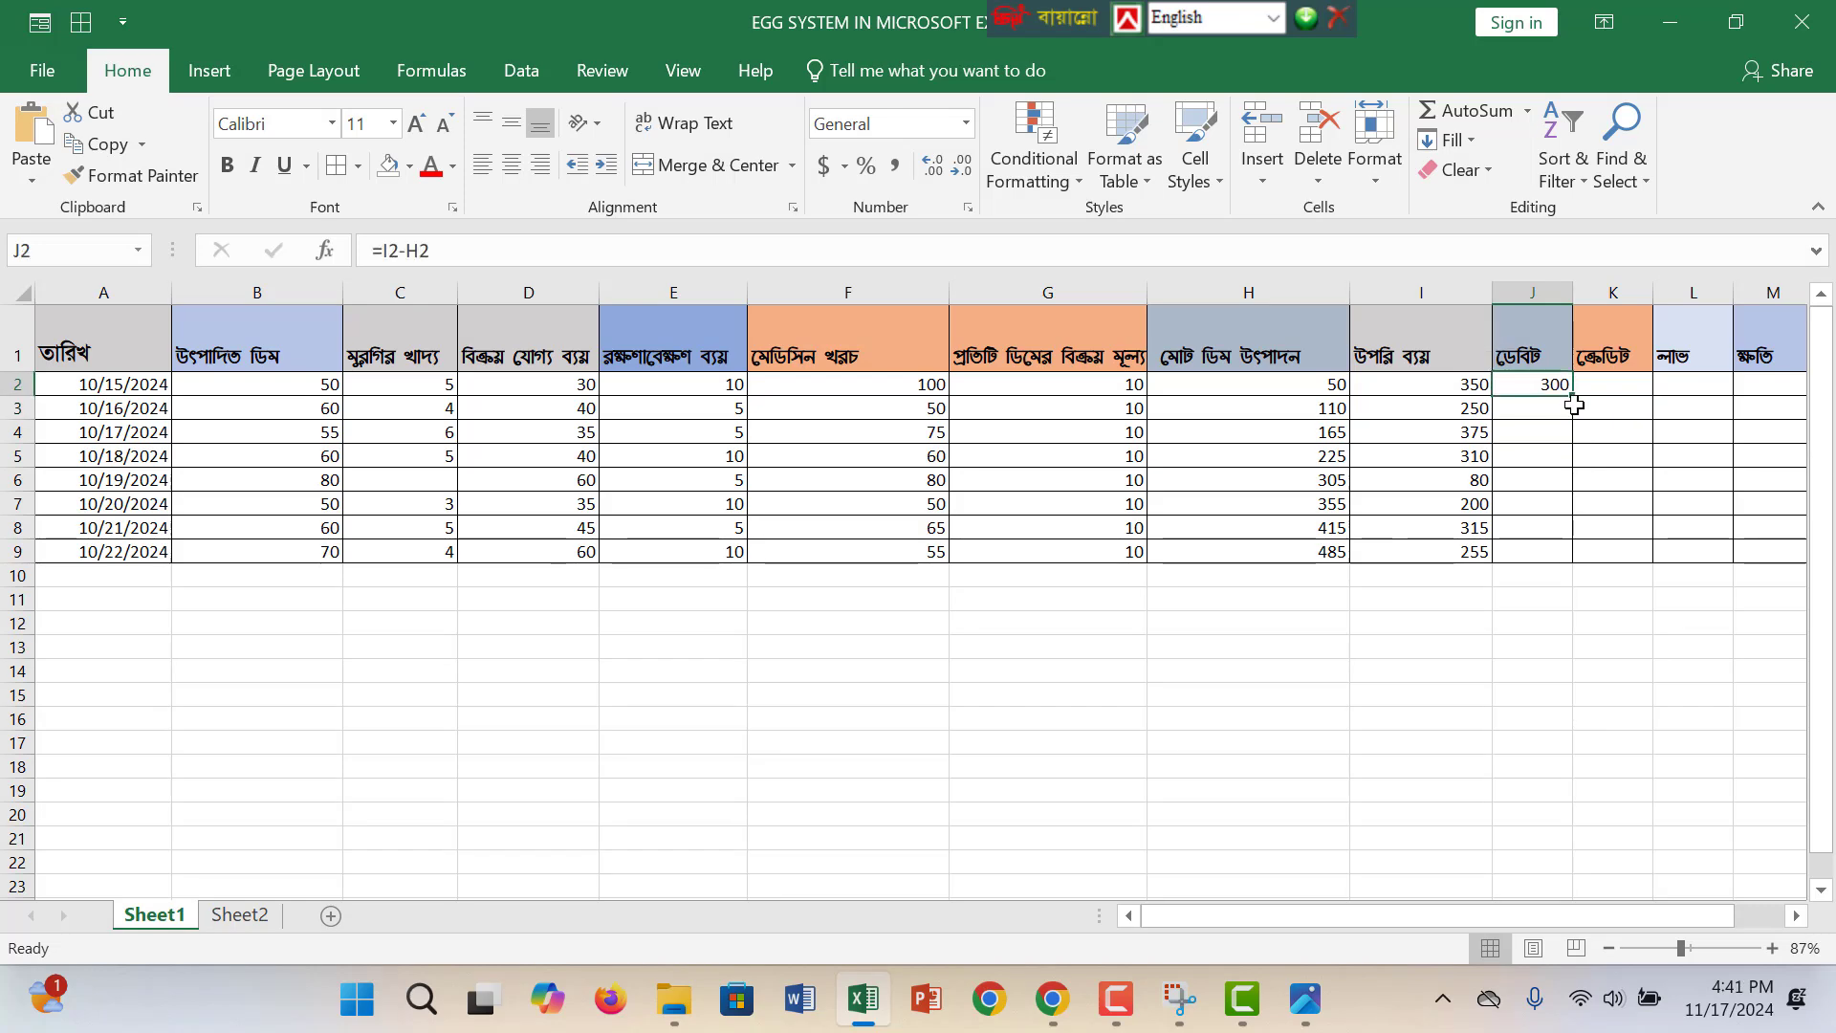
left_click_drag(1577, 400, 1571, 550)
Copy the debit formula from J2 into the credit column K2:K9 so that K2 holds =J2-I2.
left_click(1626, 385)
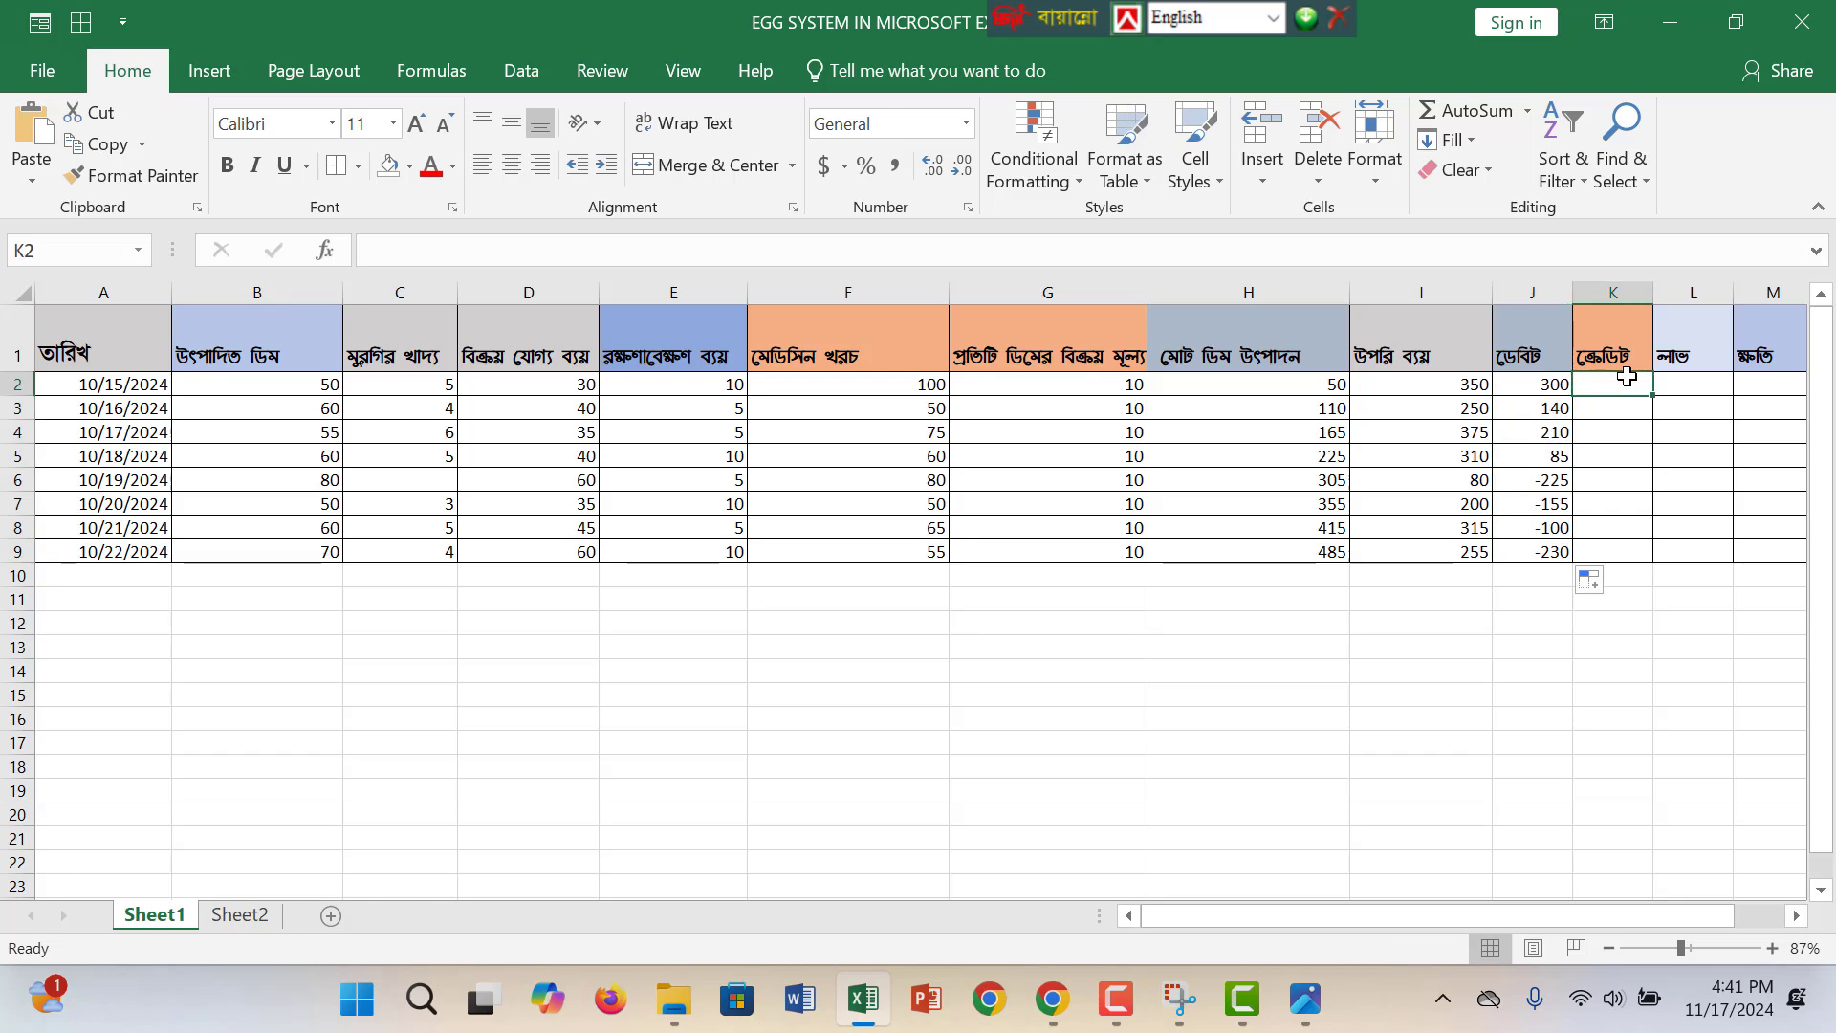
left_click(1537, 388)
left_click_drag(1577, 396, 1654, 563)
left_click(1638, 397)
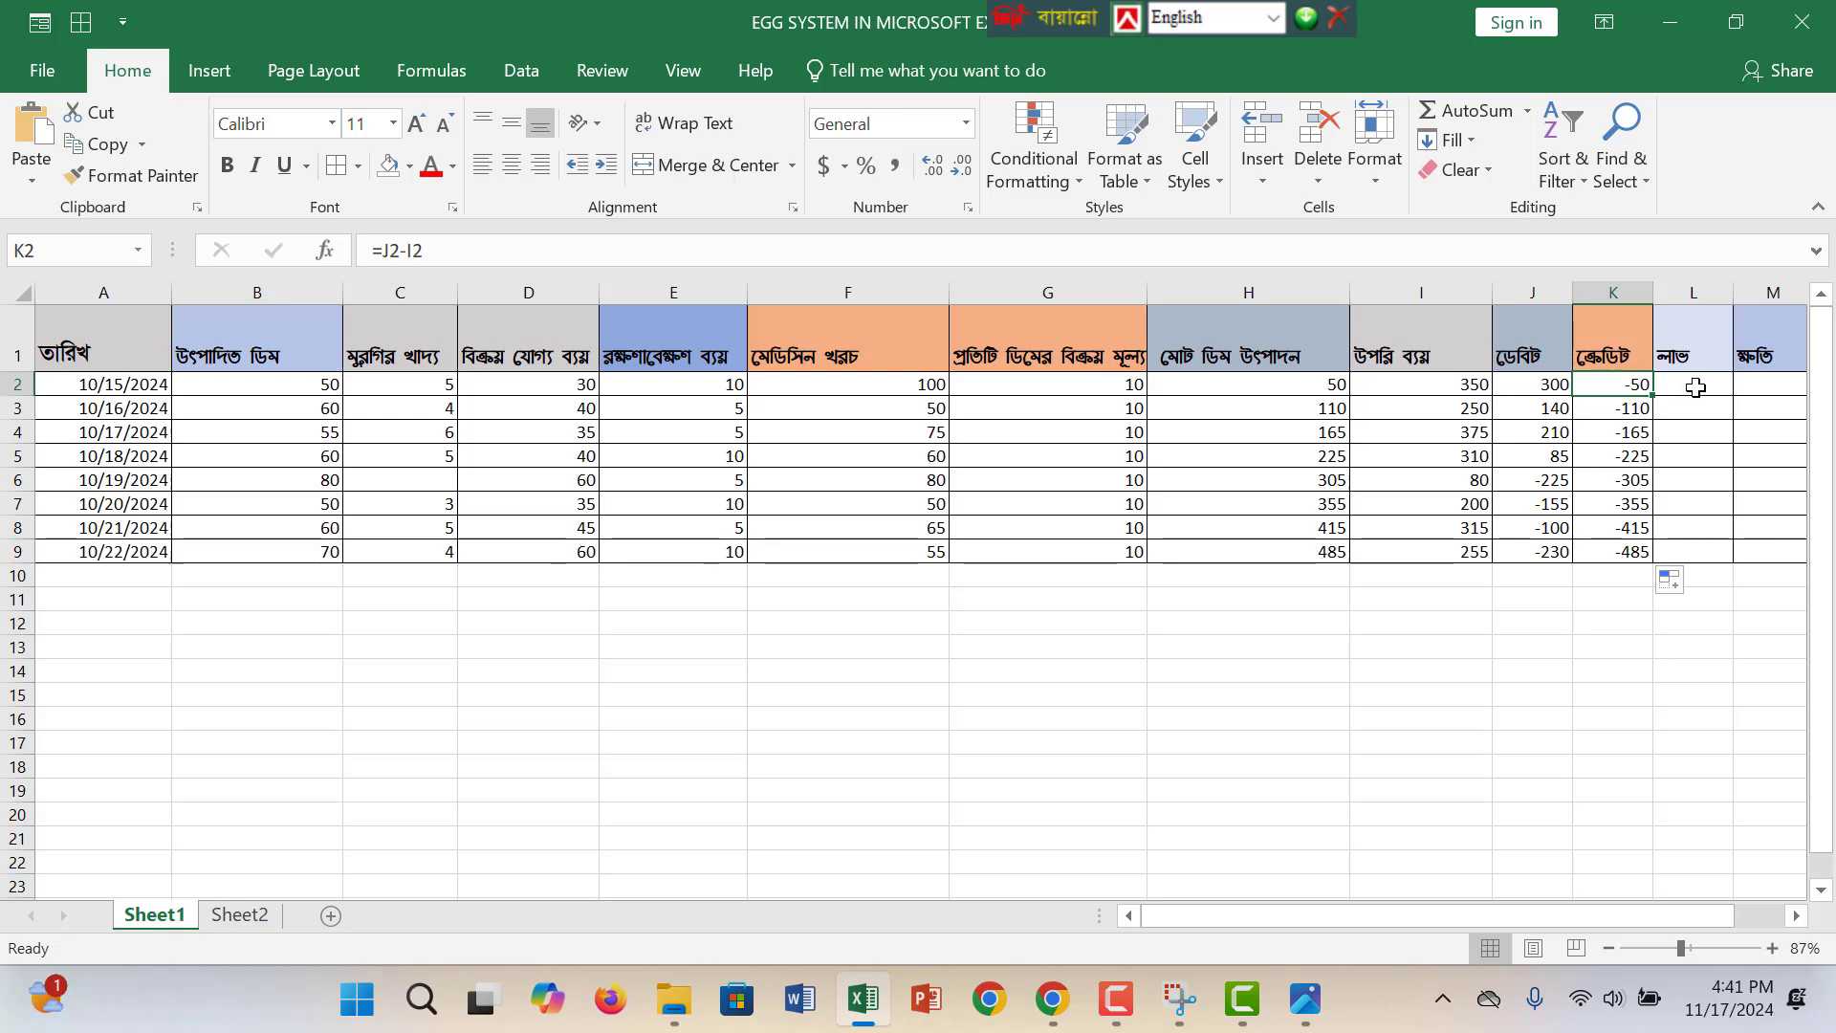
Enter the profit formula =J2+K2 in L2 and fill it down through L9.
left_click(1696, 386)
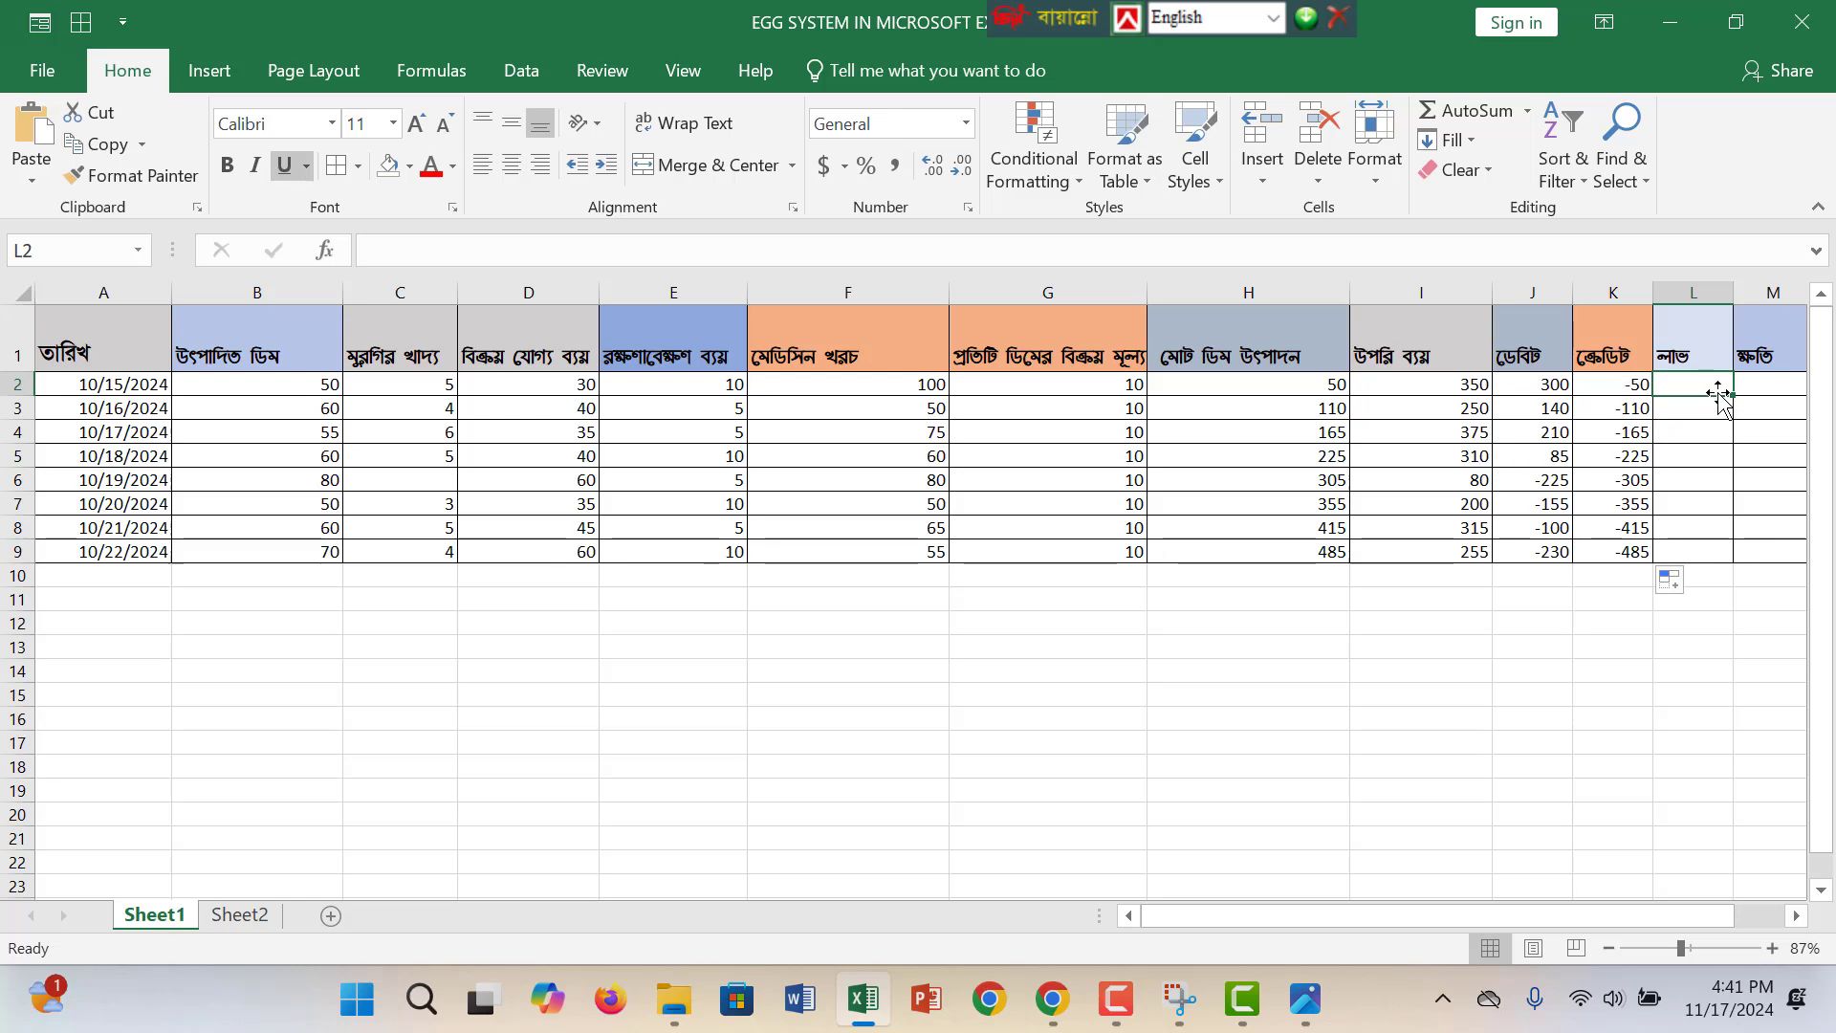
type("=")
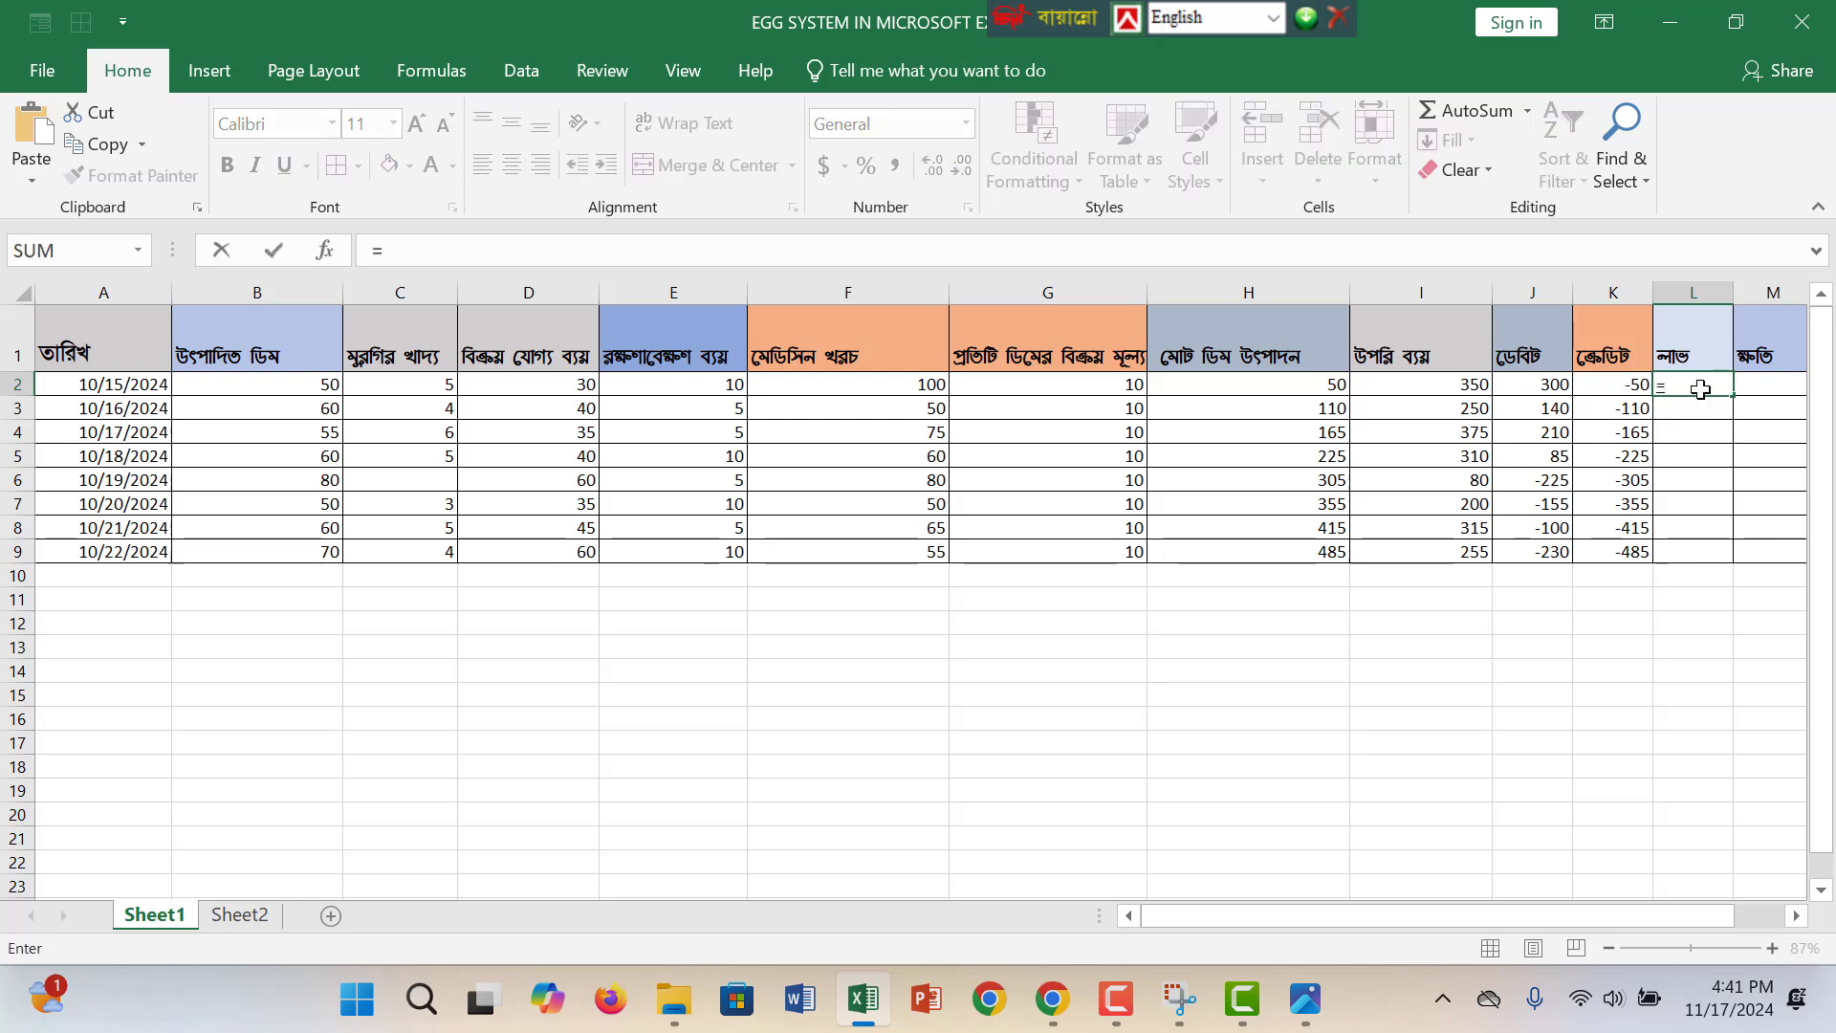
left_click(1556, 383)
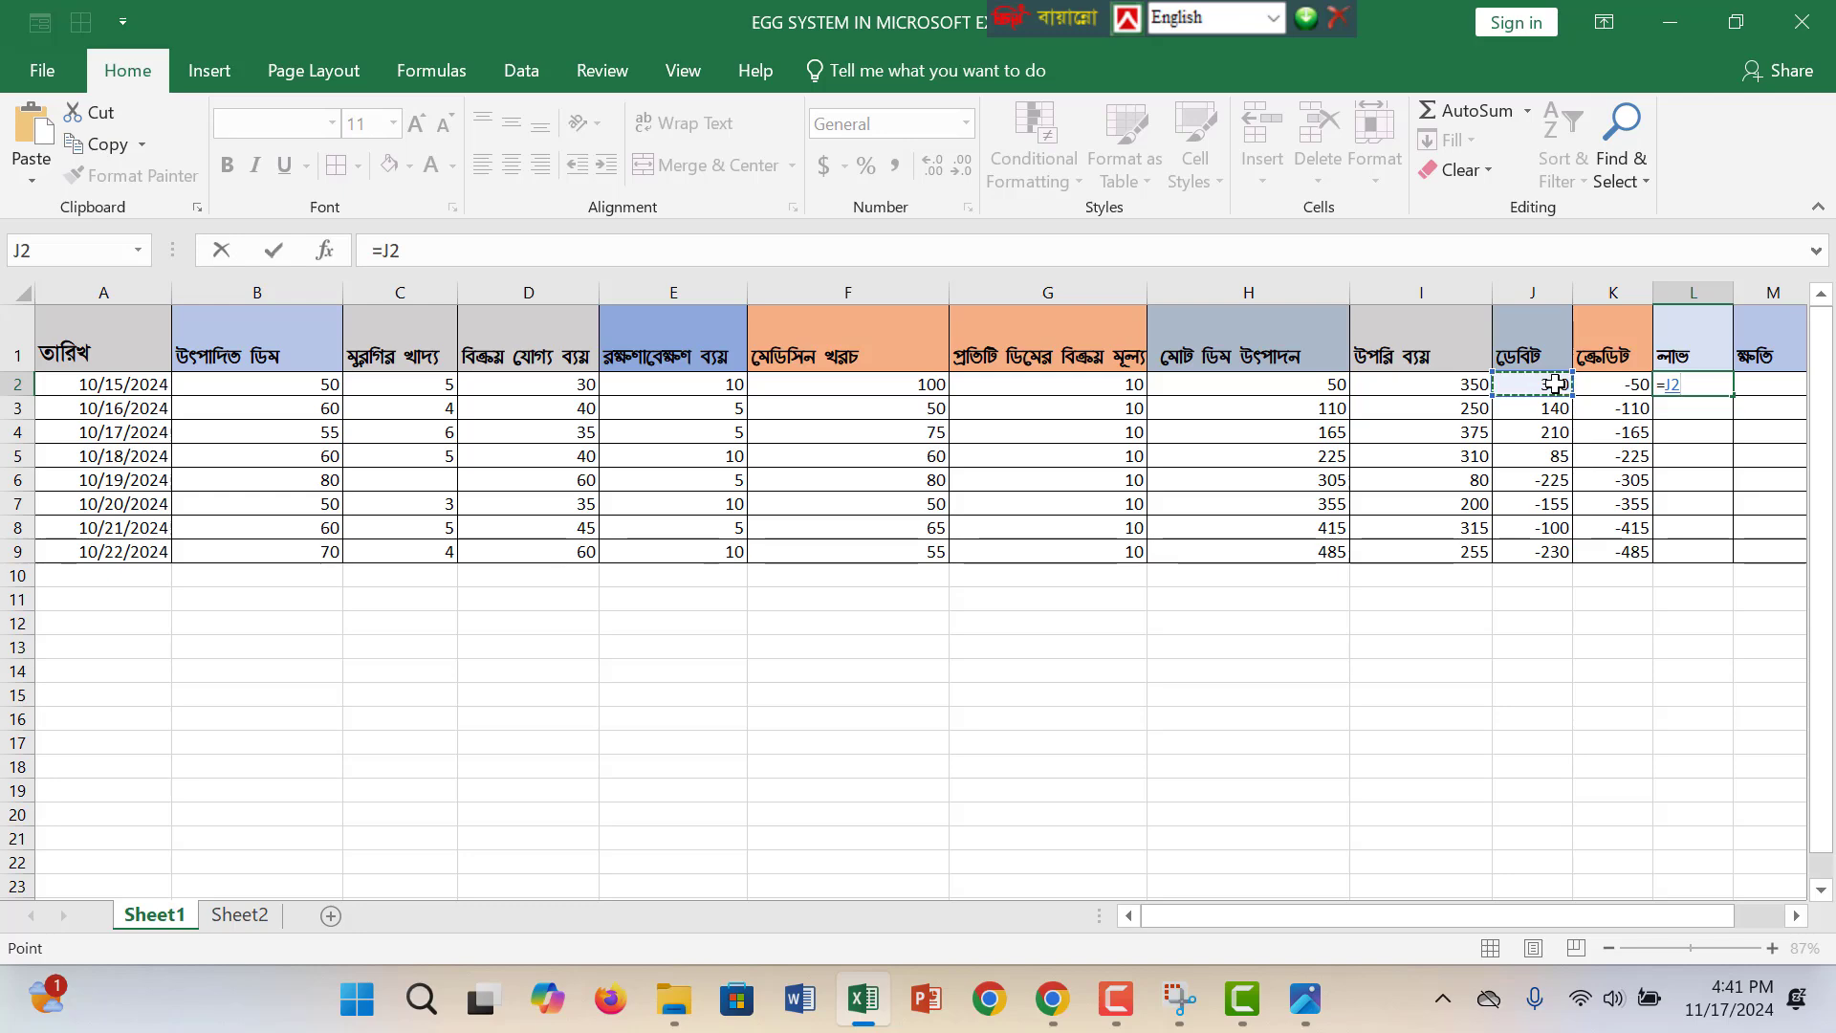
type("+")
scroll(1556, 411, "down", 1)
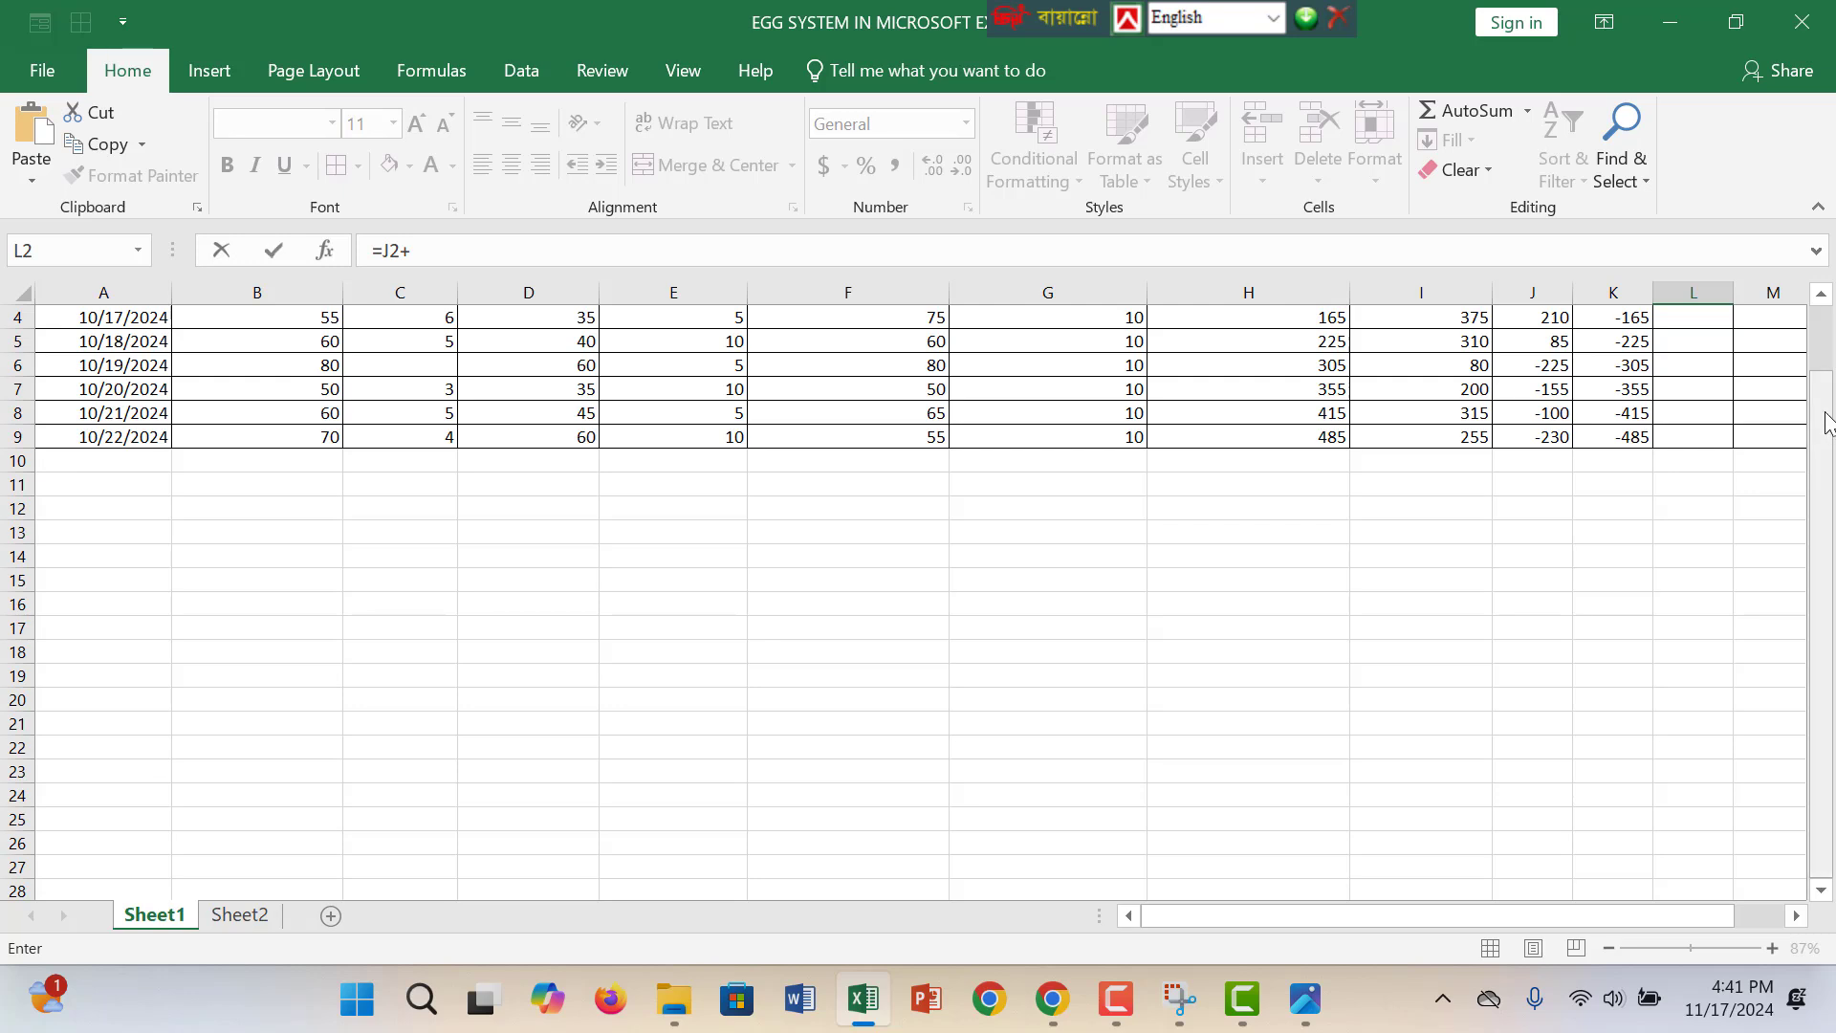
left_click_drag(1829, 421, 1823, 387)
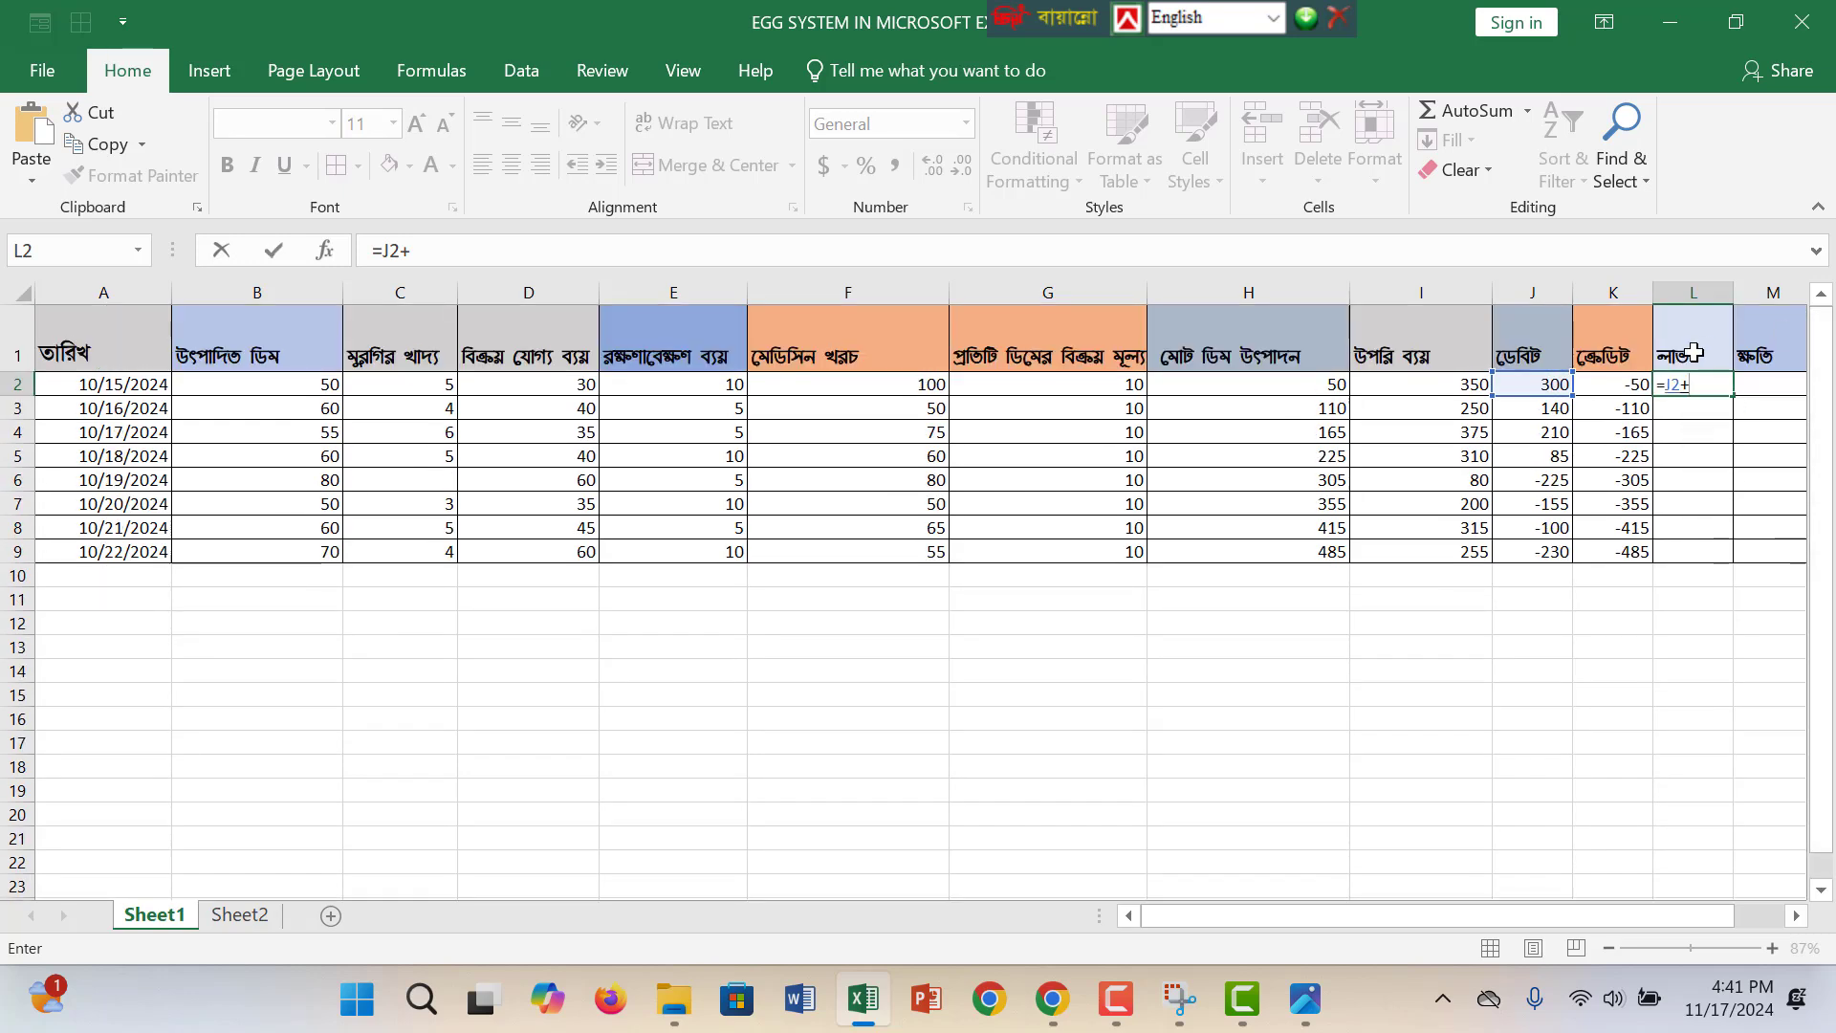
left_click(1636, 380)
key("Return")
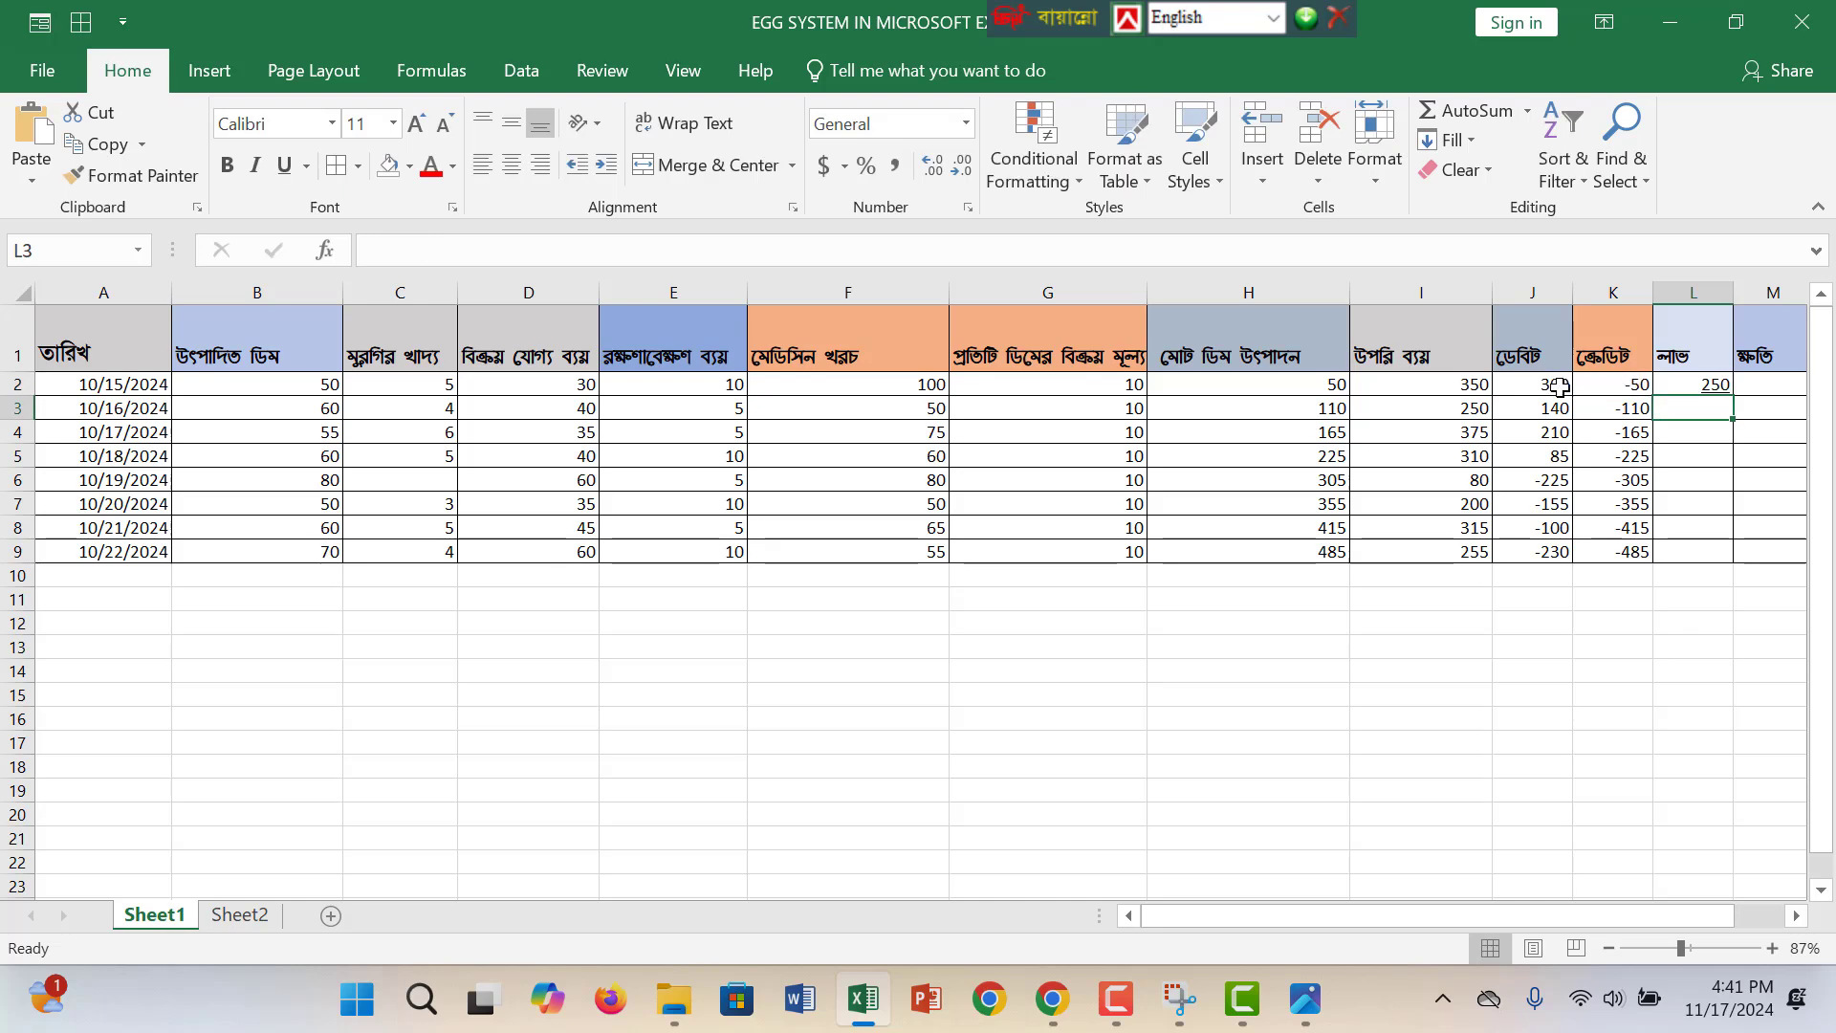
left_click(1705, 383)
left_click_drag(1733, 395, 1703, 564)
Enter the loss formula =IF(L2<0,ABS(L2),0) in M2, returning the absolute value of a negative profit.
left_click(1765, 378)
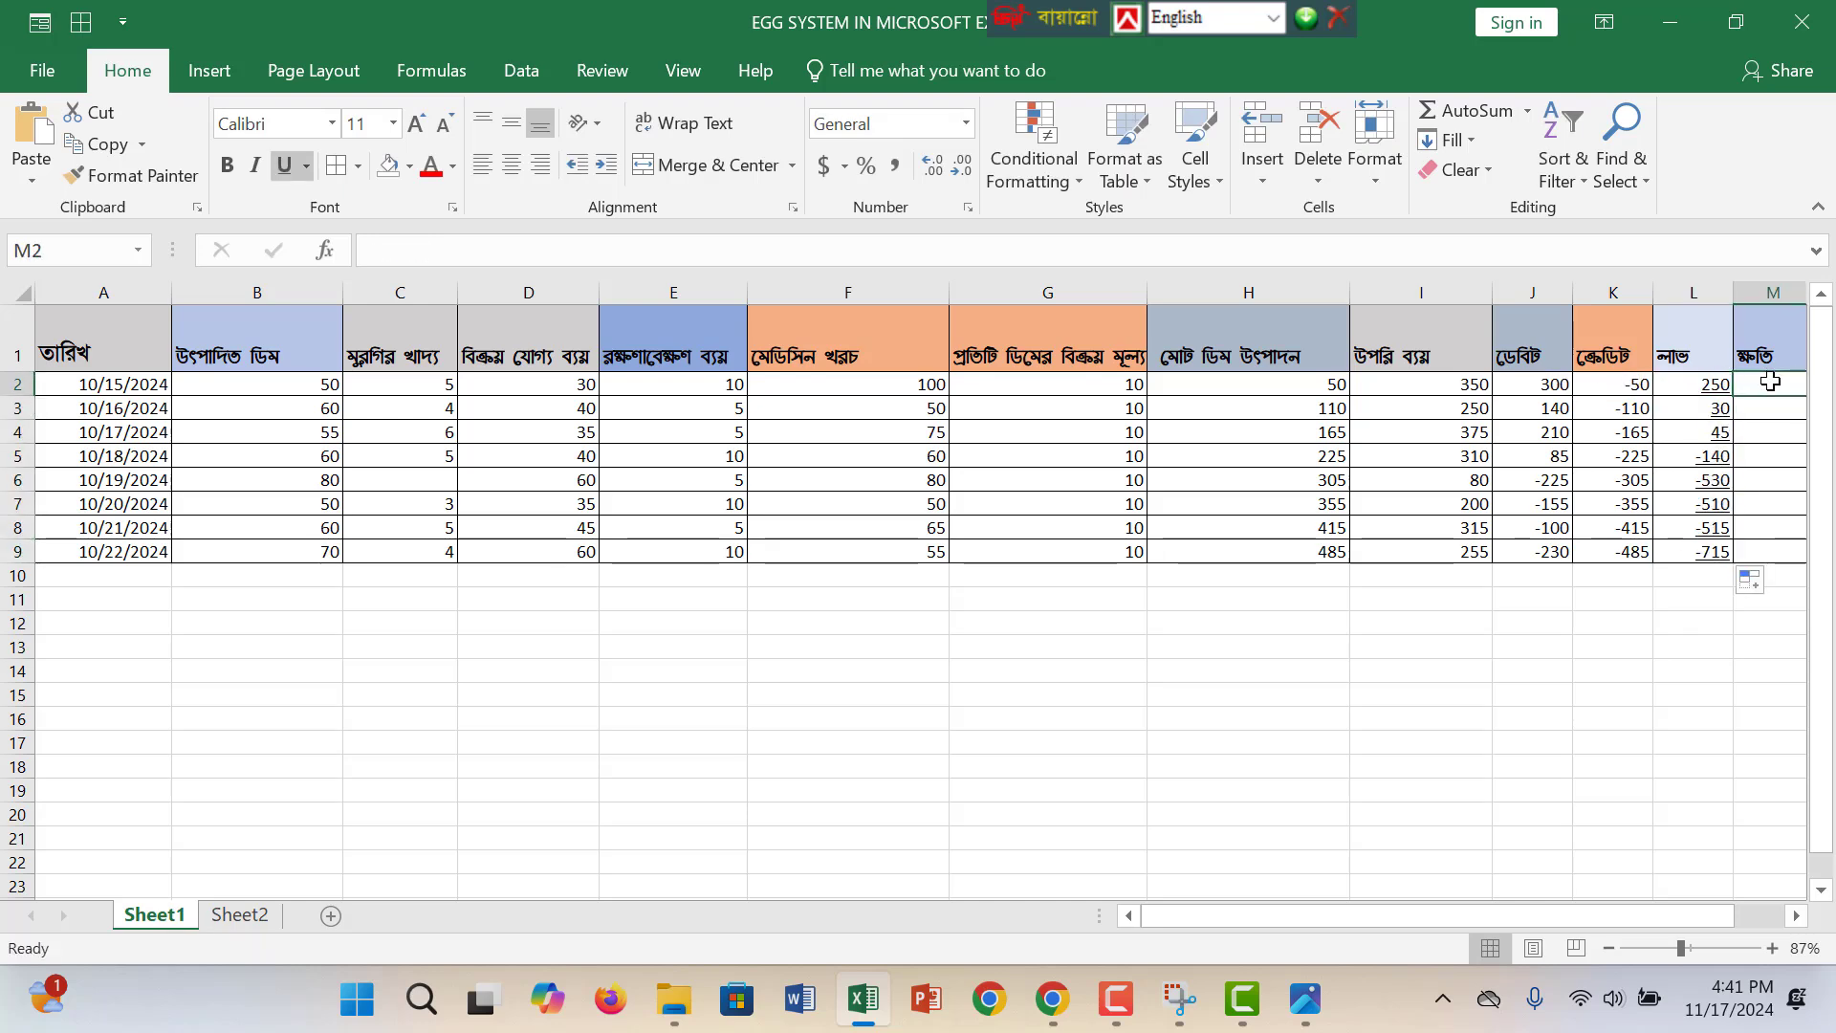
type("=if")
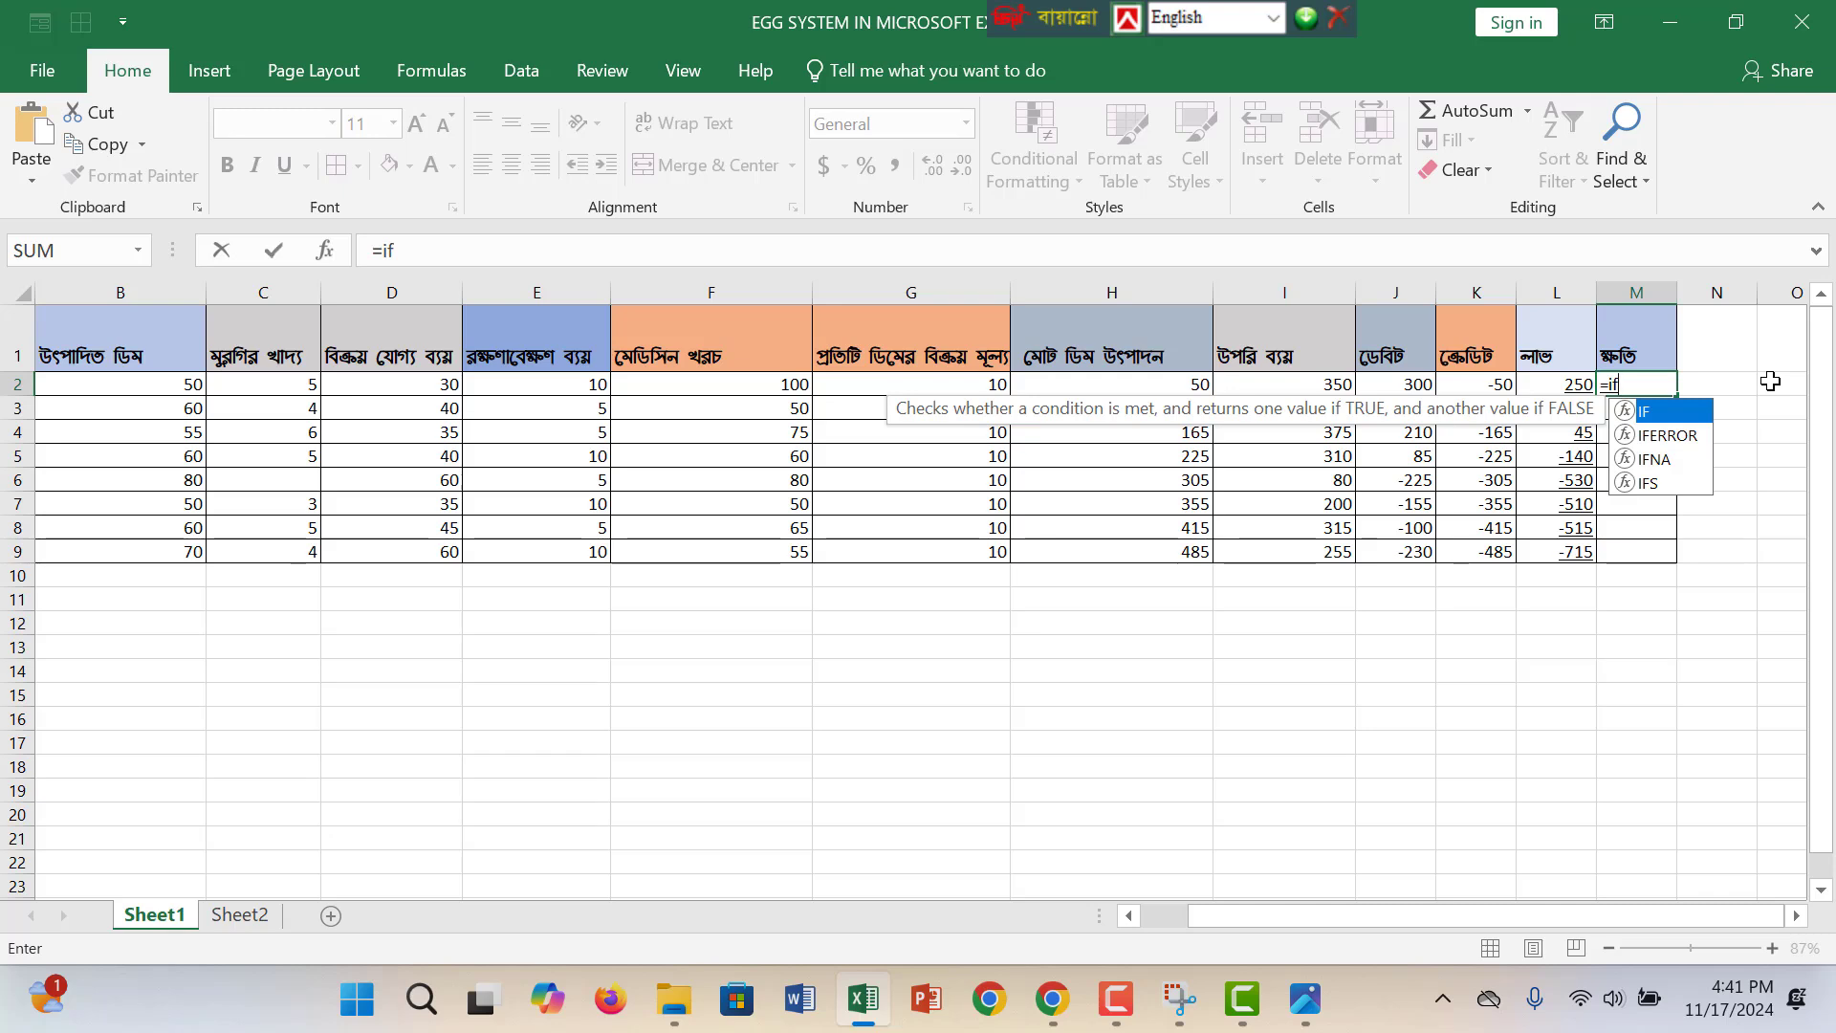
type("(")
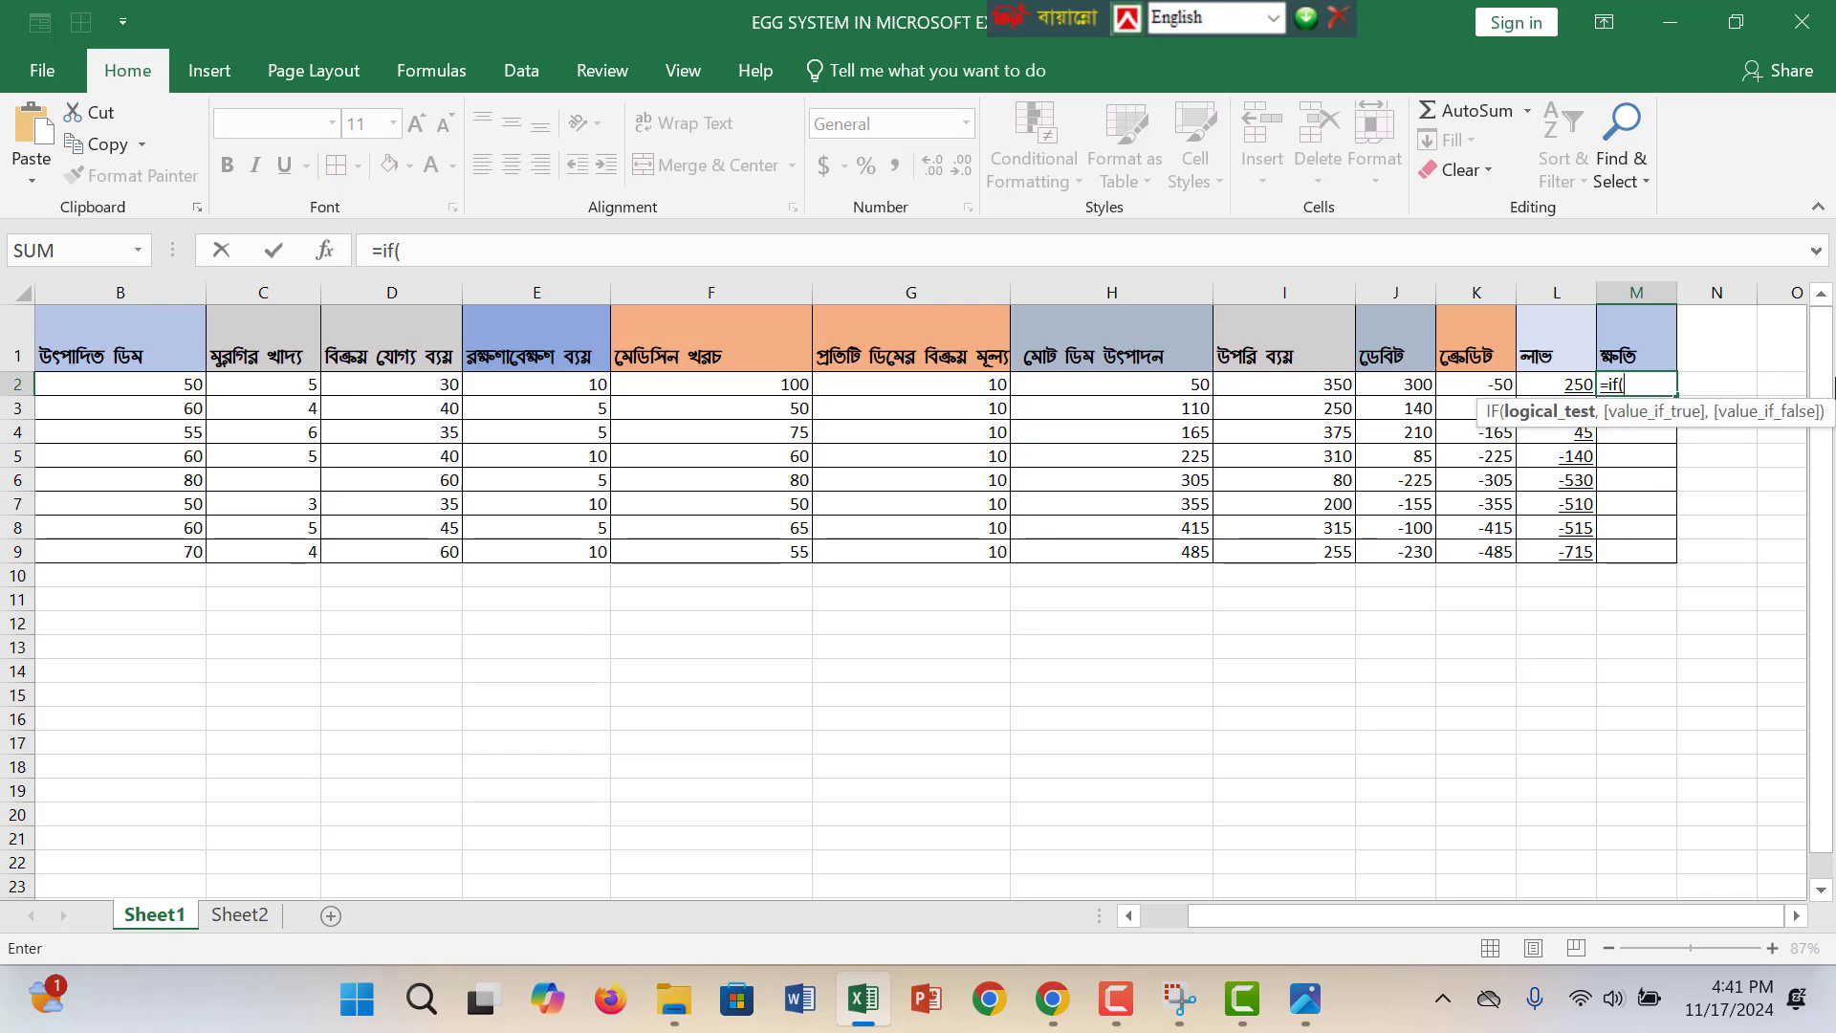
left_click(1569, 386)
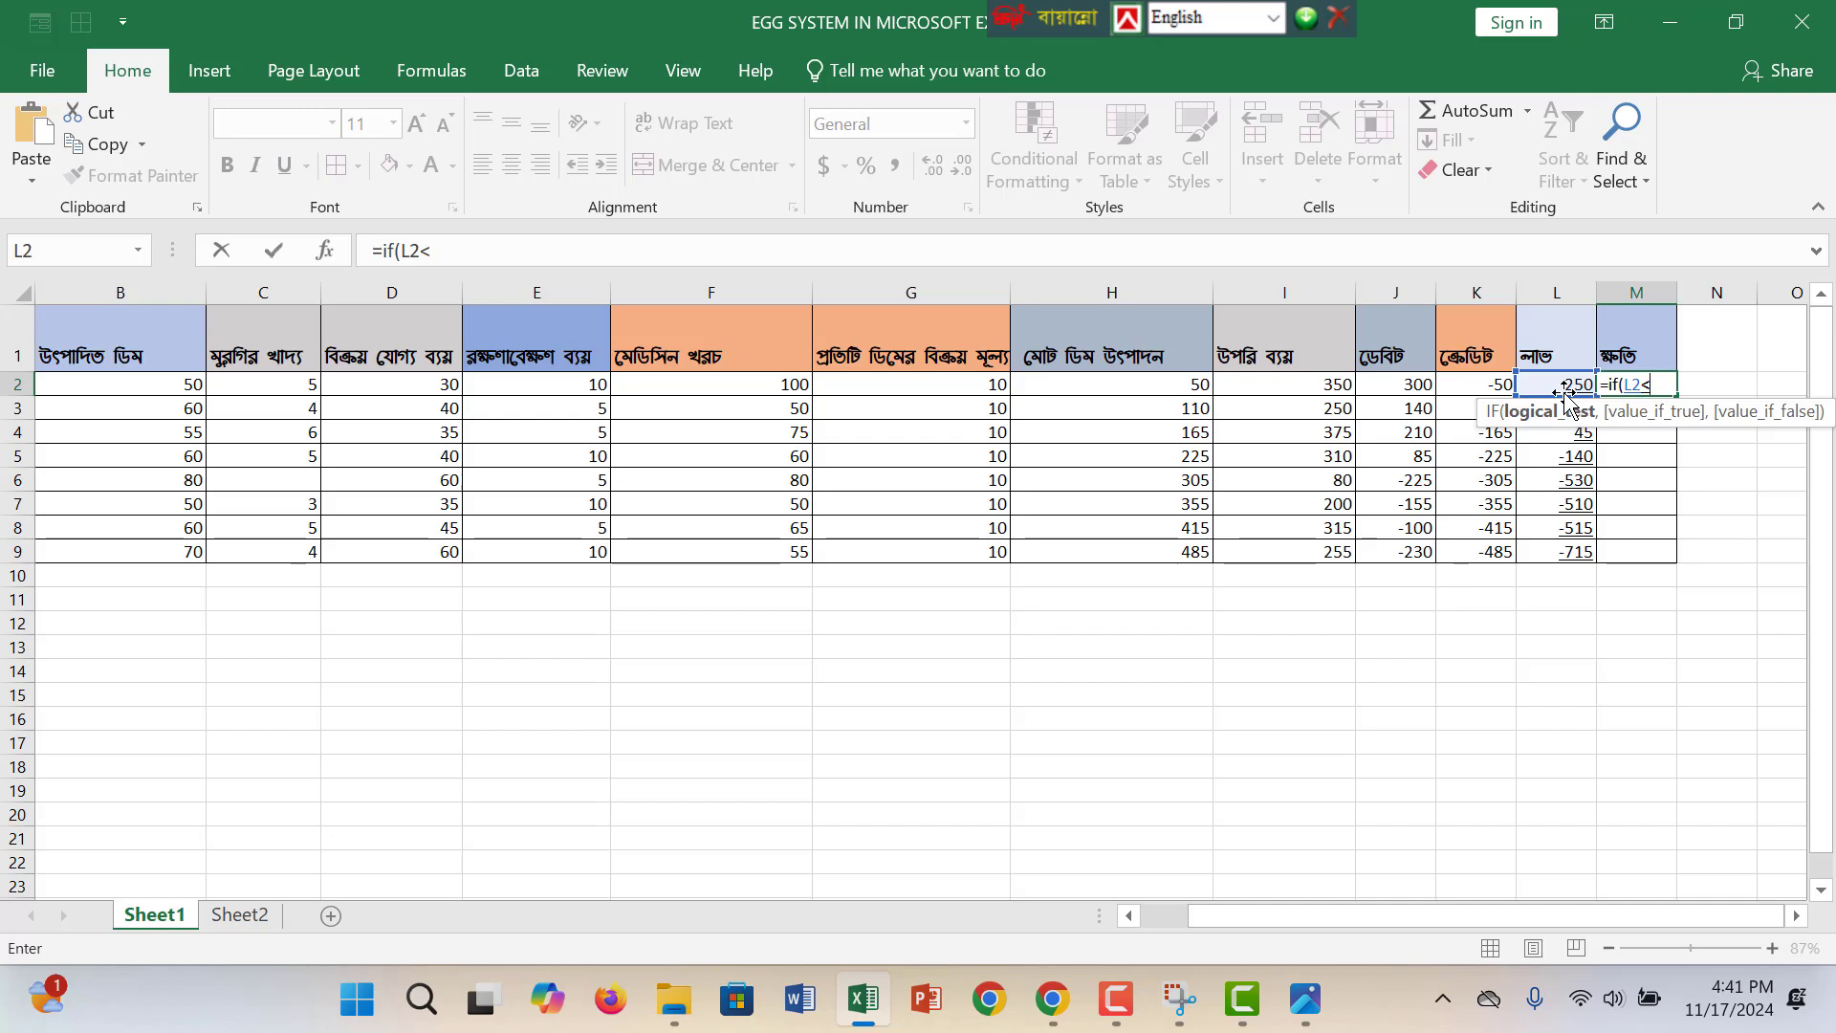
type("<0,")
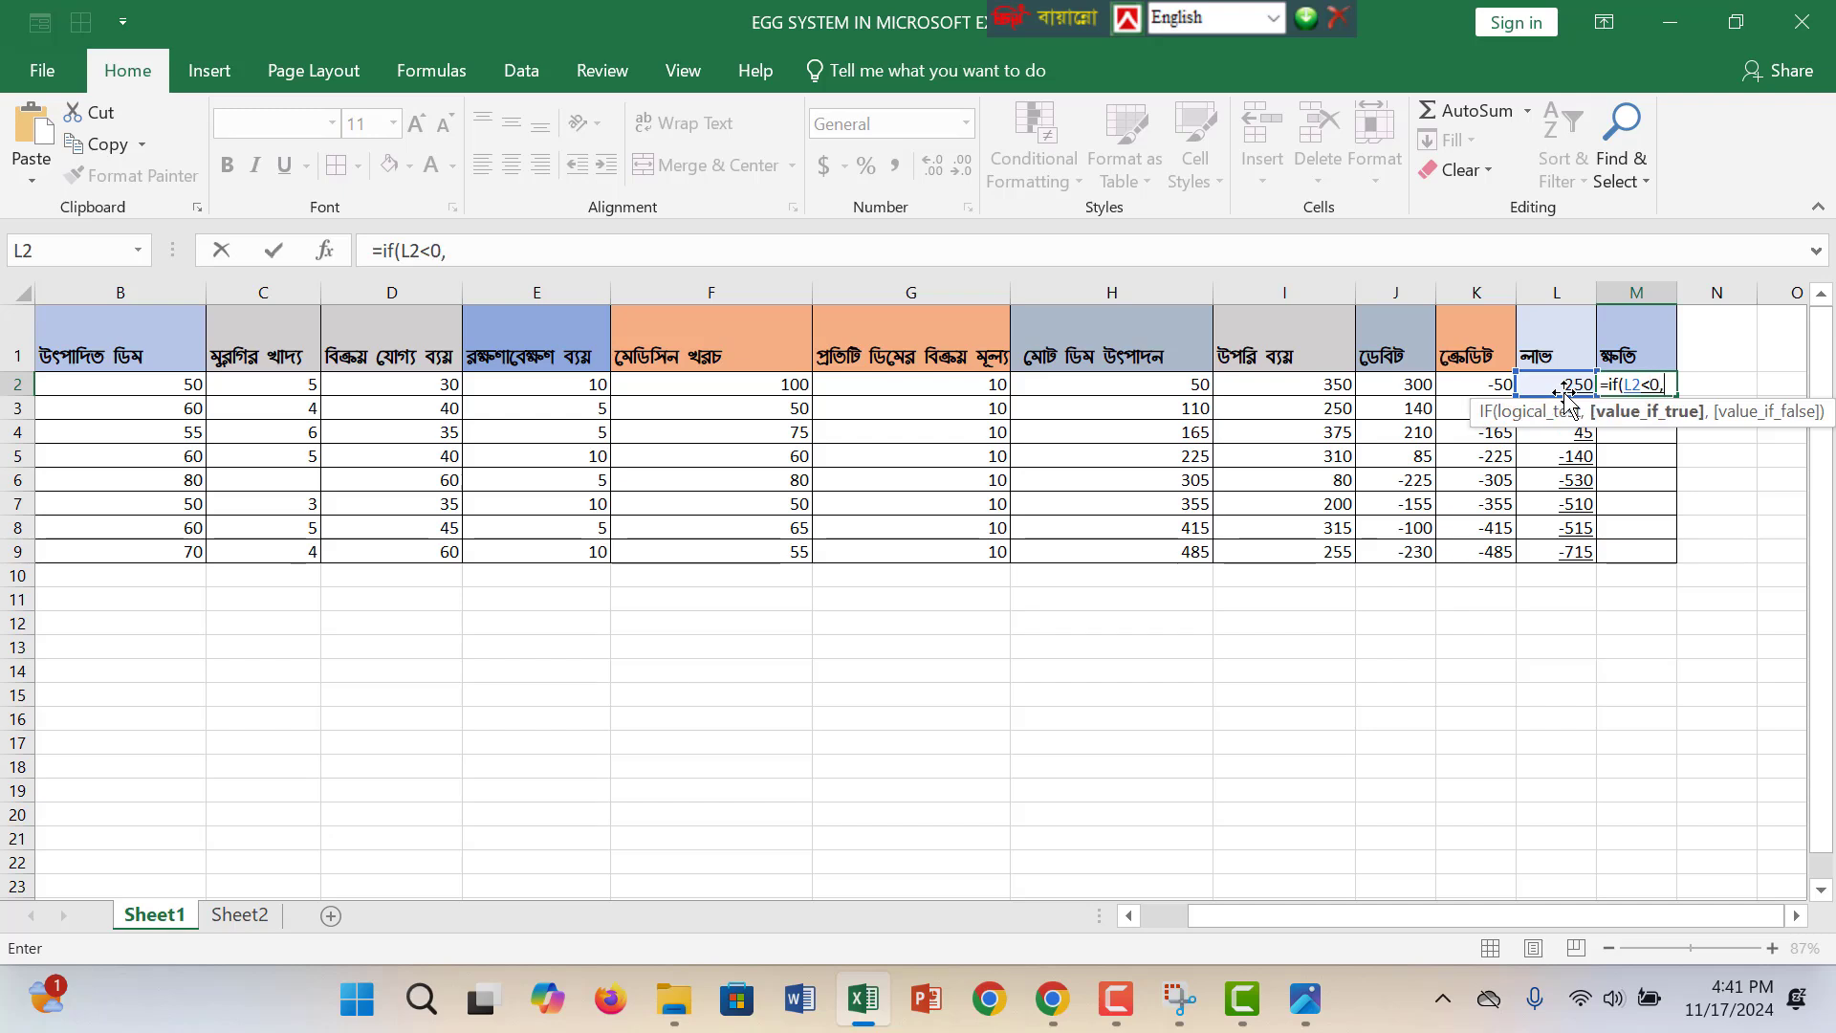
type("abs(")
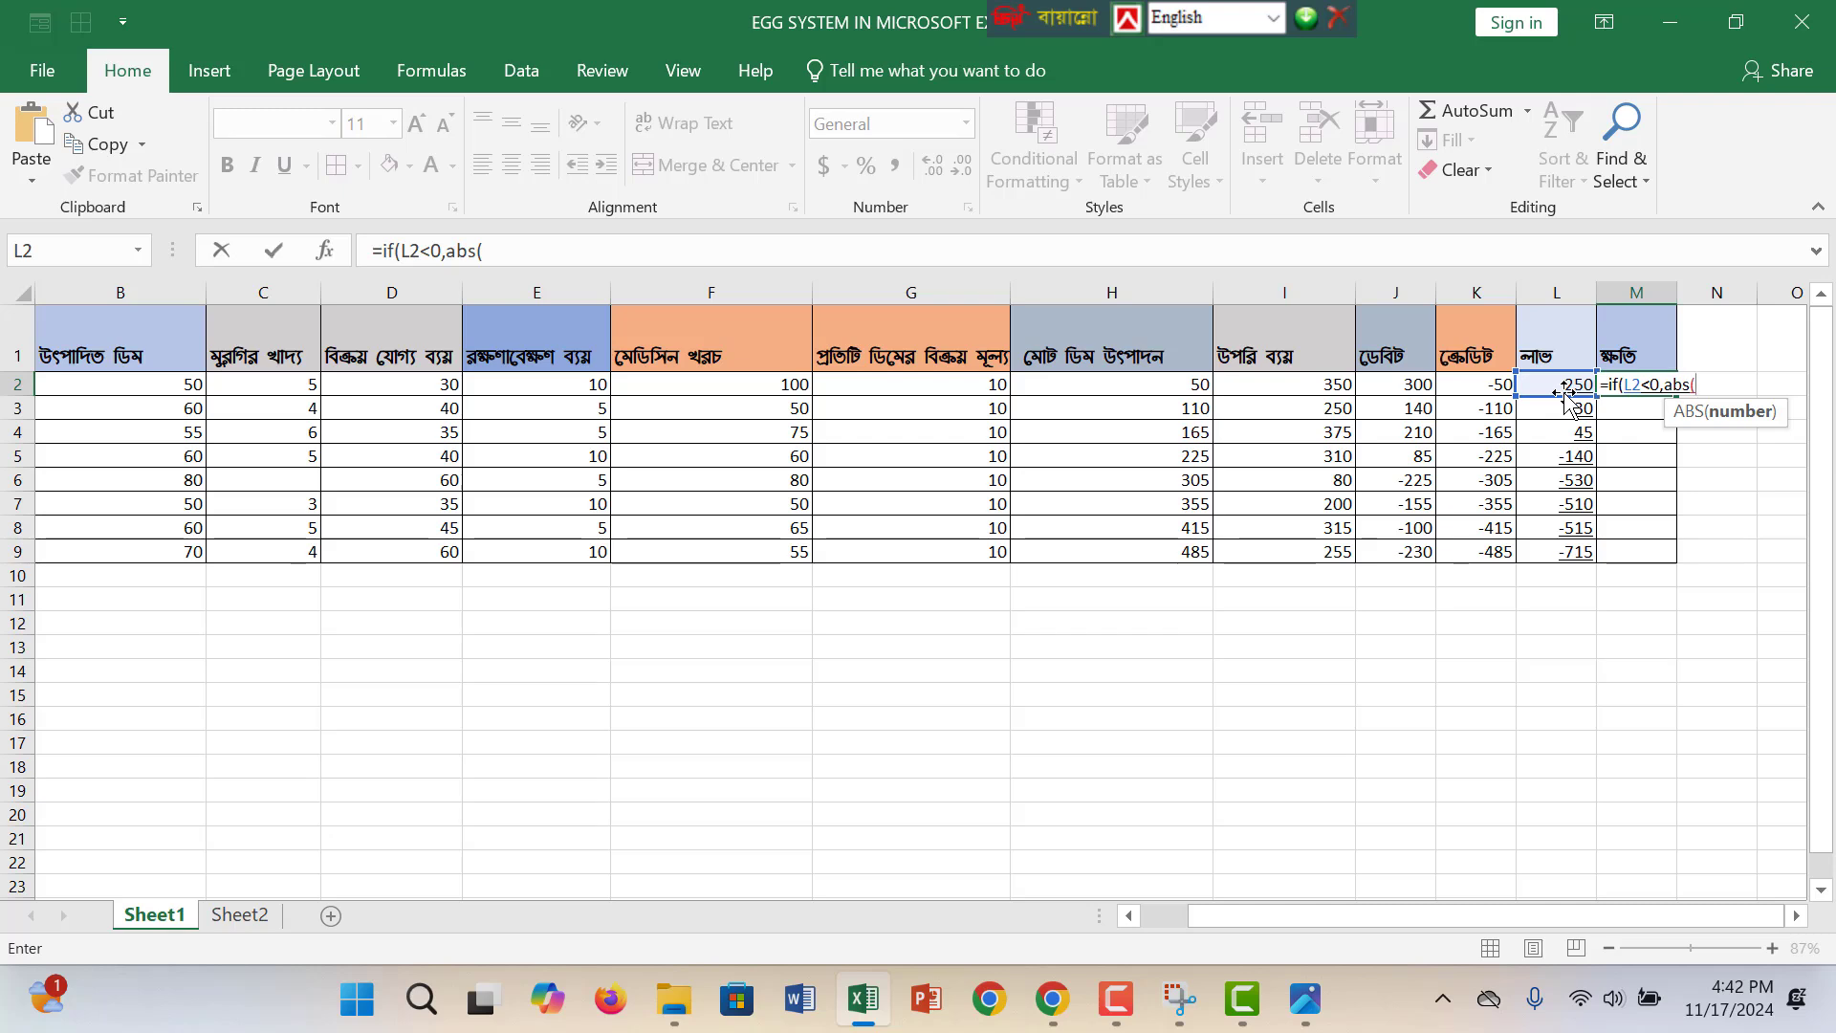
left_click(1569, 383)
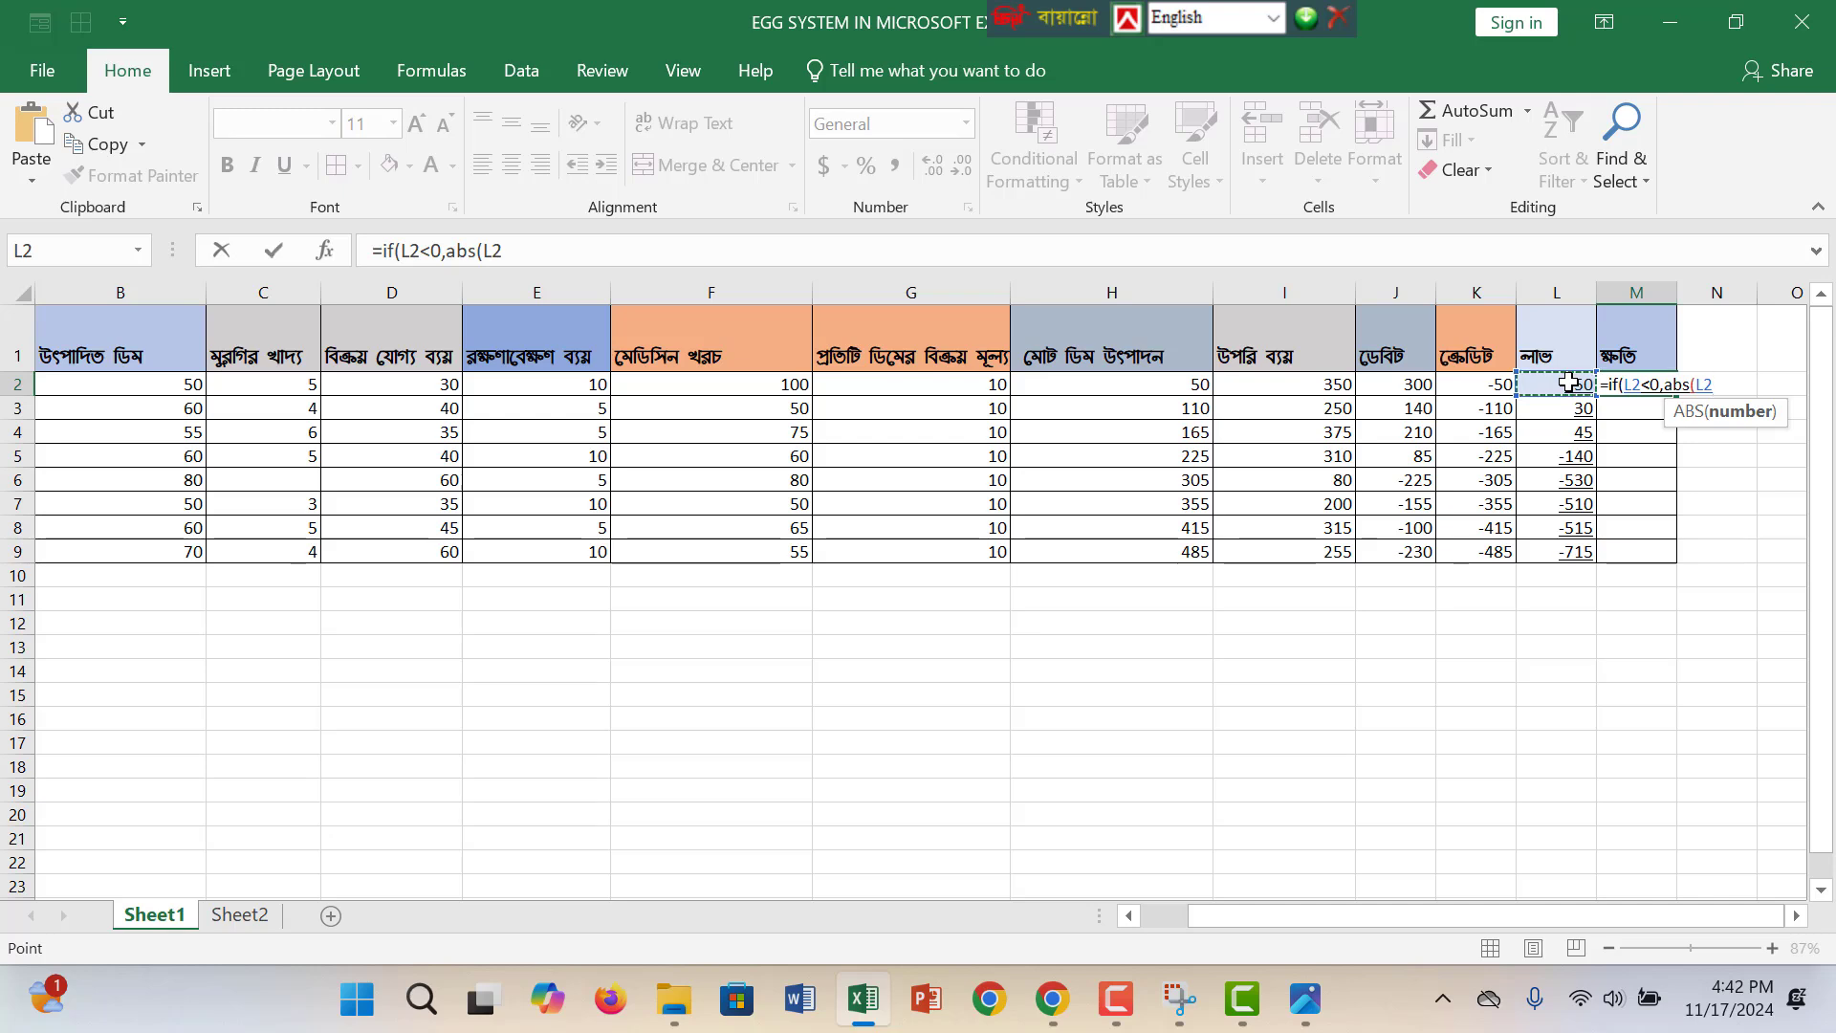
type(")")
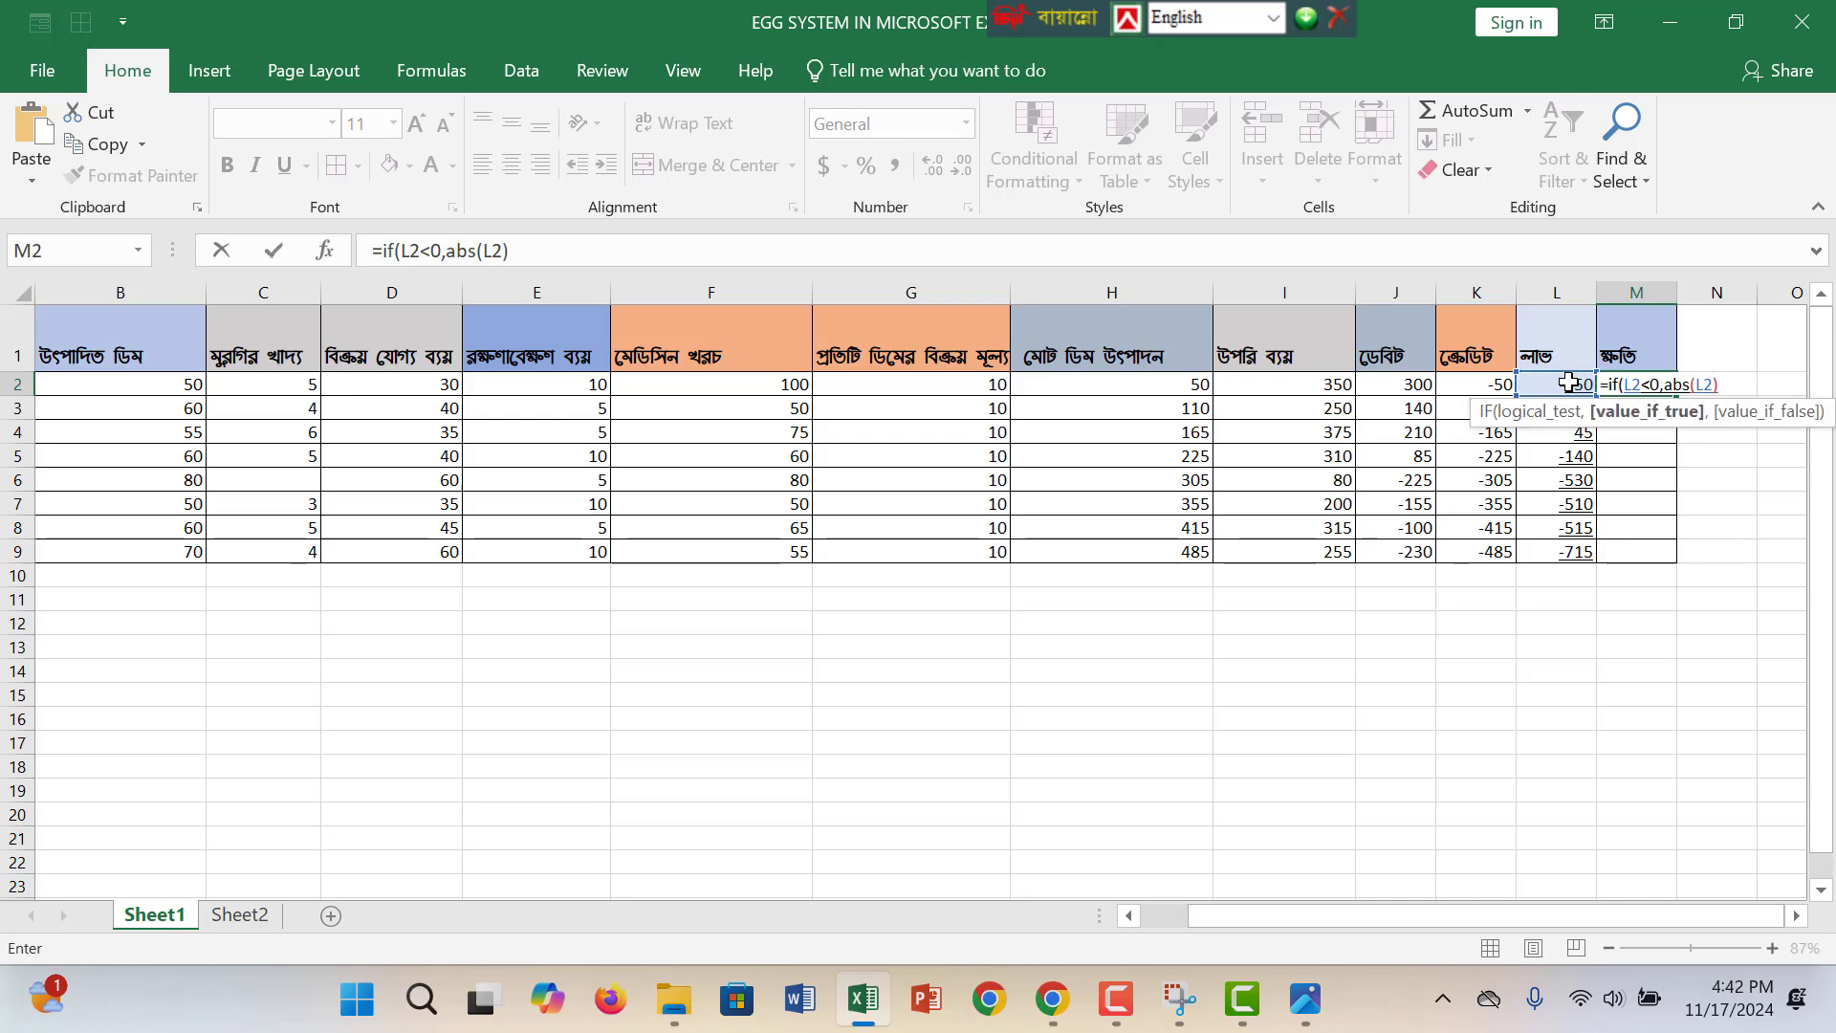
type(",0")
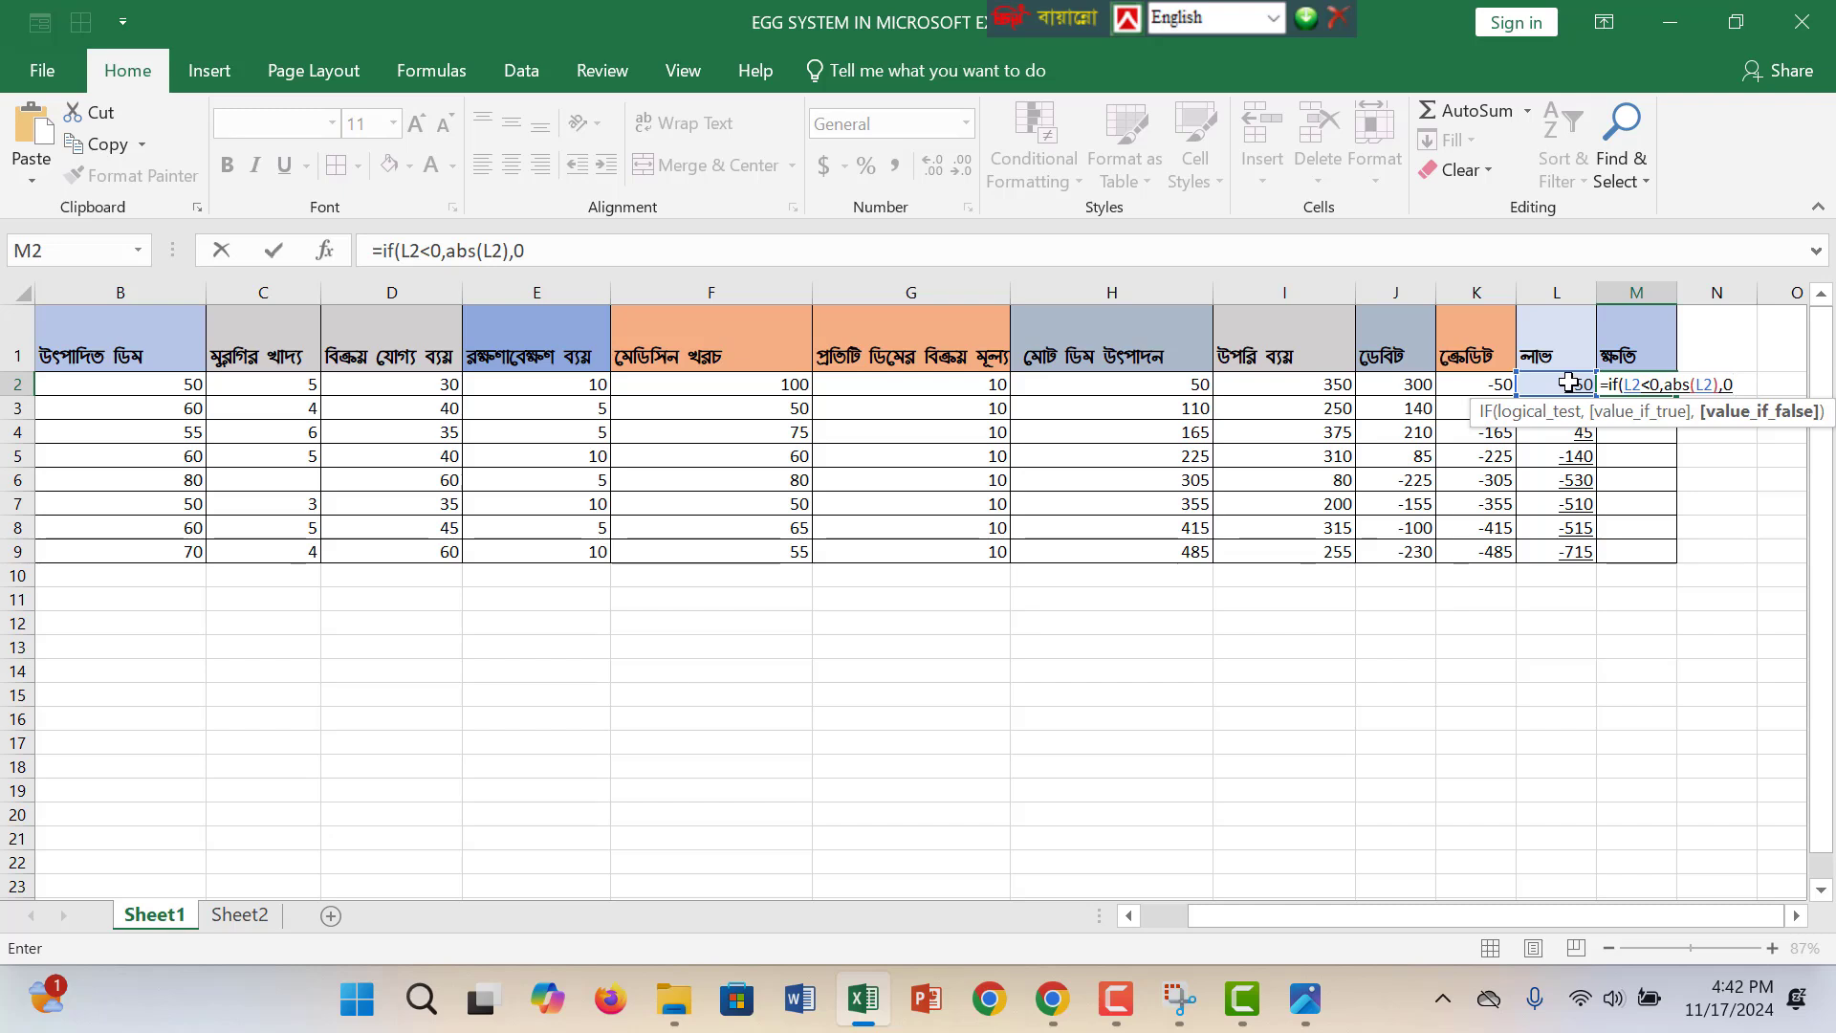
type(")")
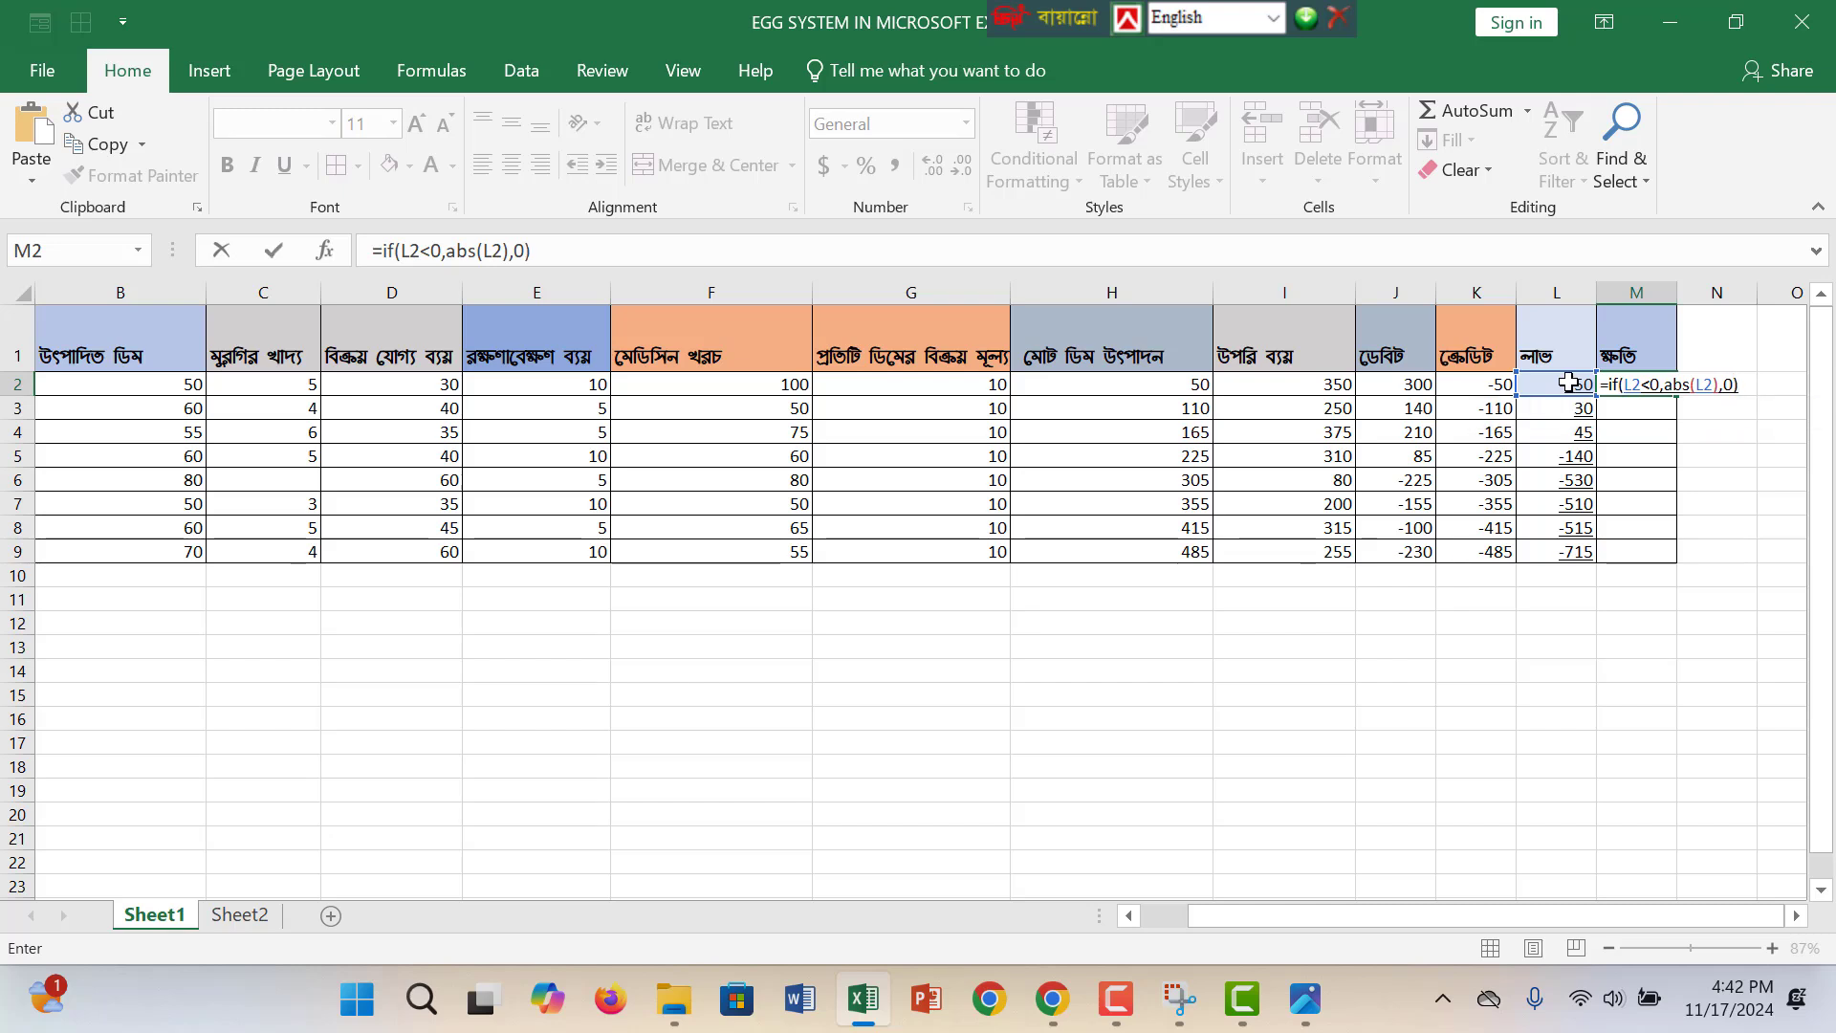
key("Return")
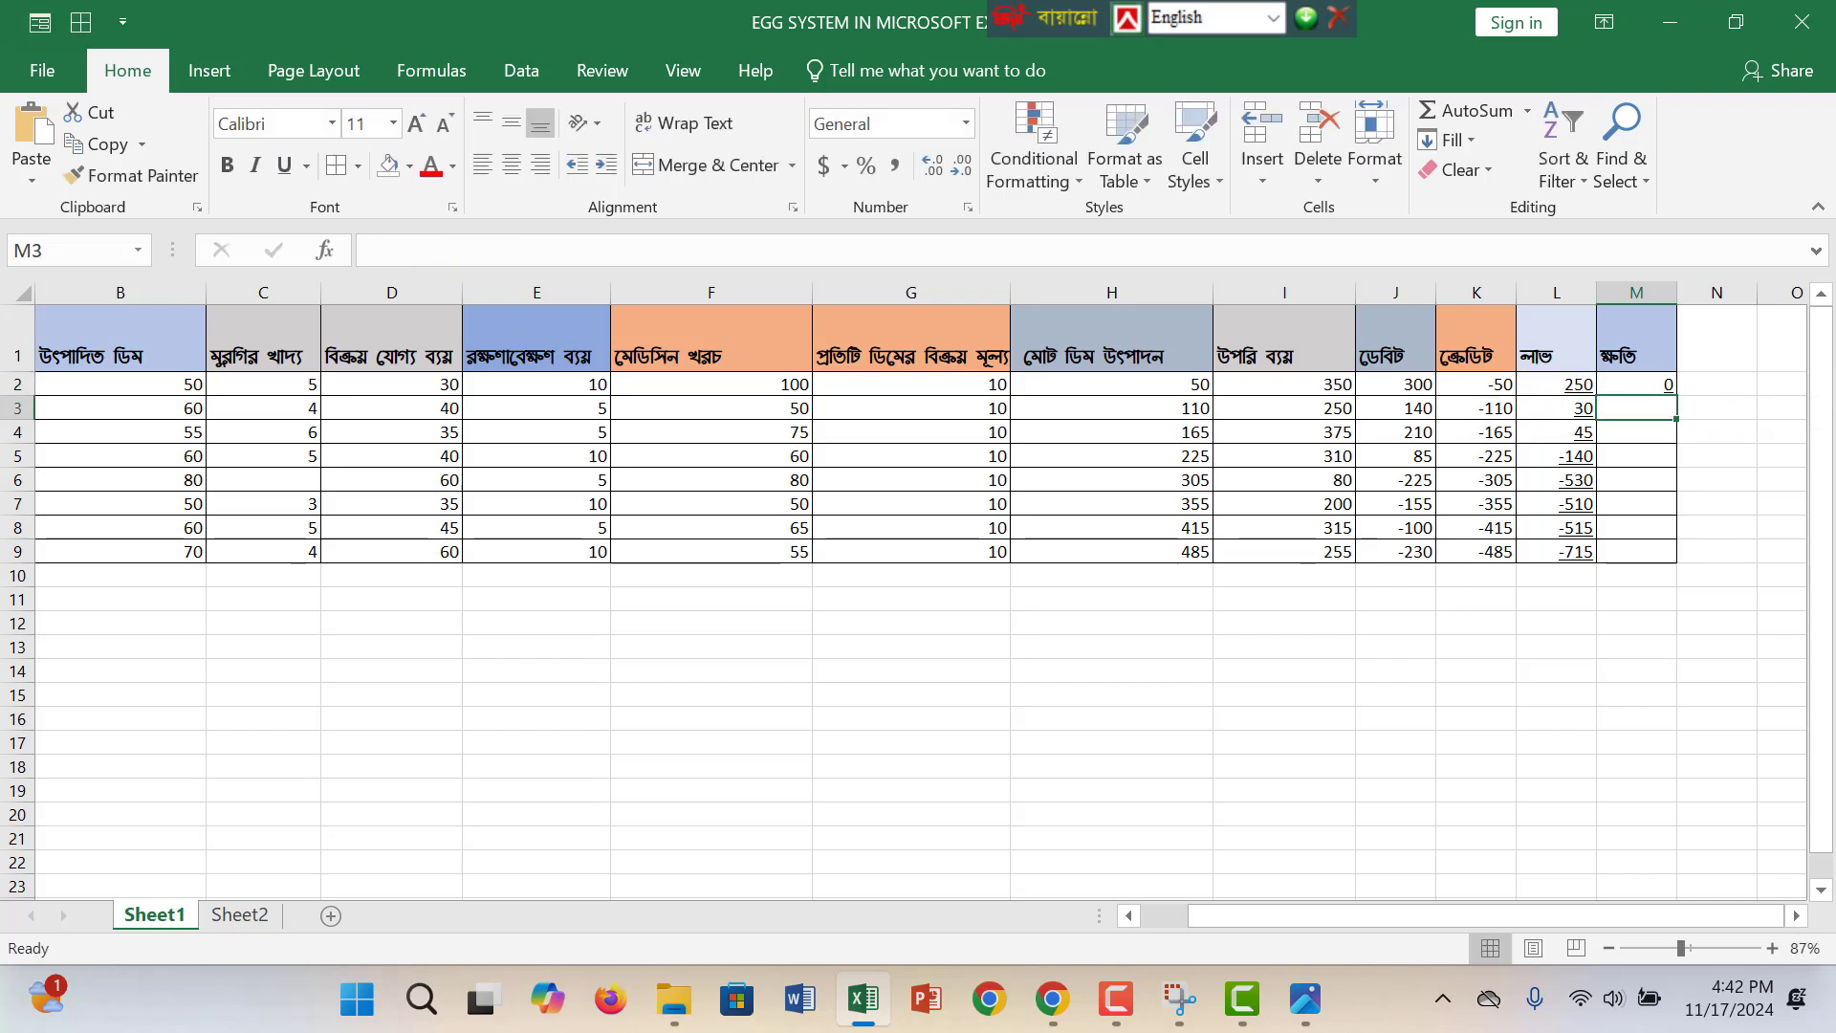
Fill the loss formula from M2 down through M9 and check the copied formula in M6.
left_click(1665, 387)
left_click_drag(1679, 395, 1659, 555)
left_click(1659, 472)
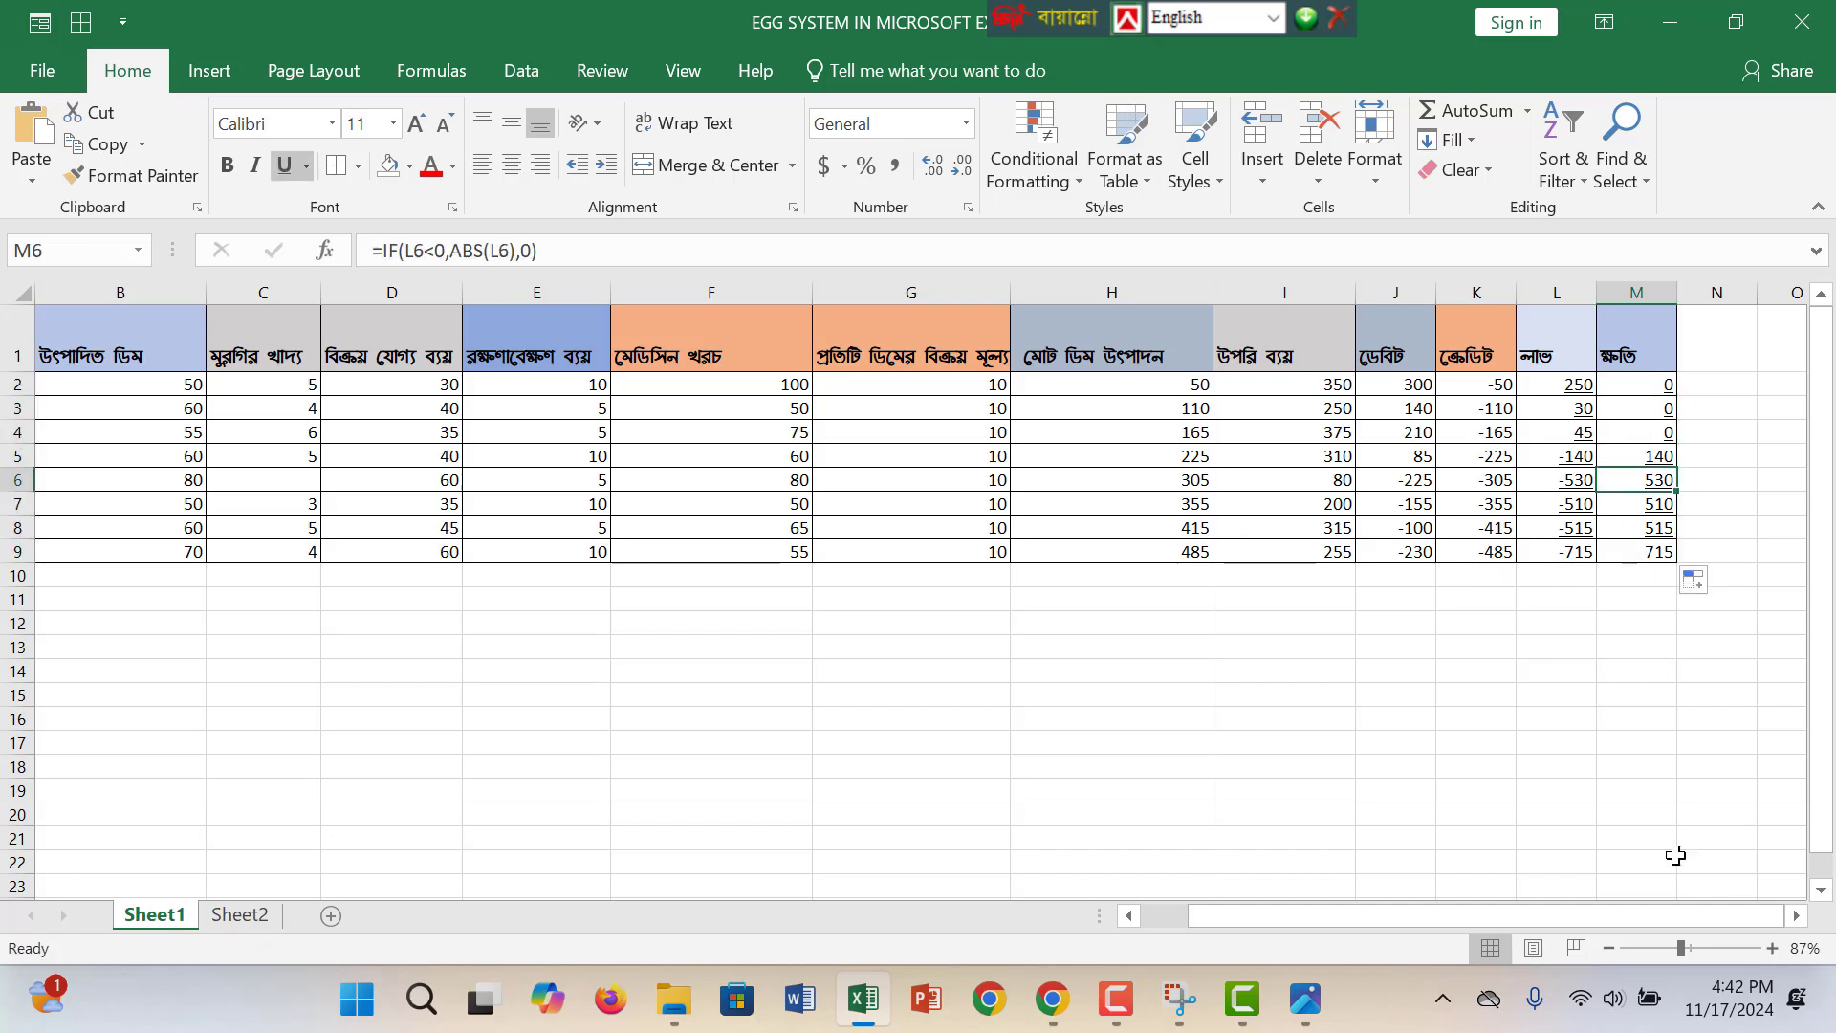
Review the completed accounting table from the date column to the loss column, including the formulas in L7 and H2.
left_click(1667, 951)
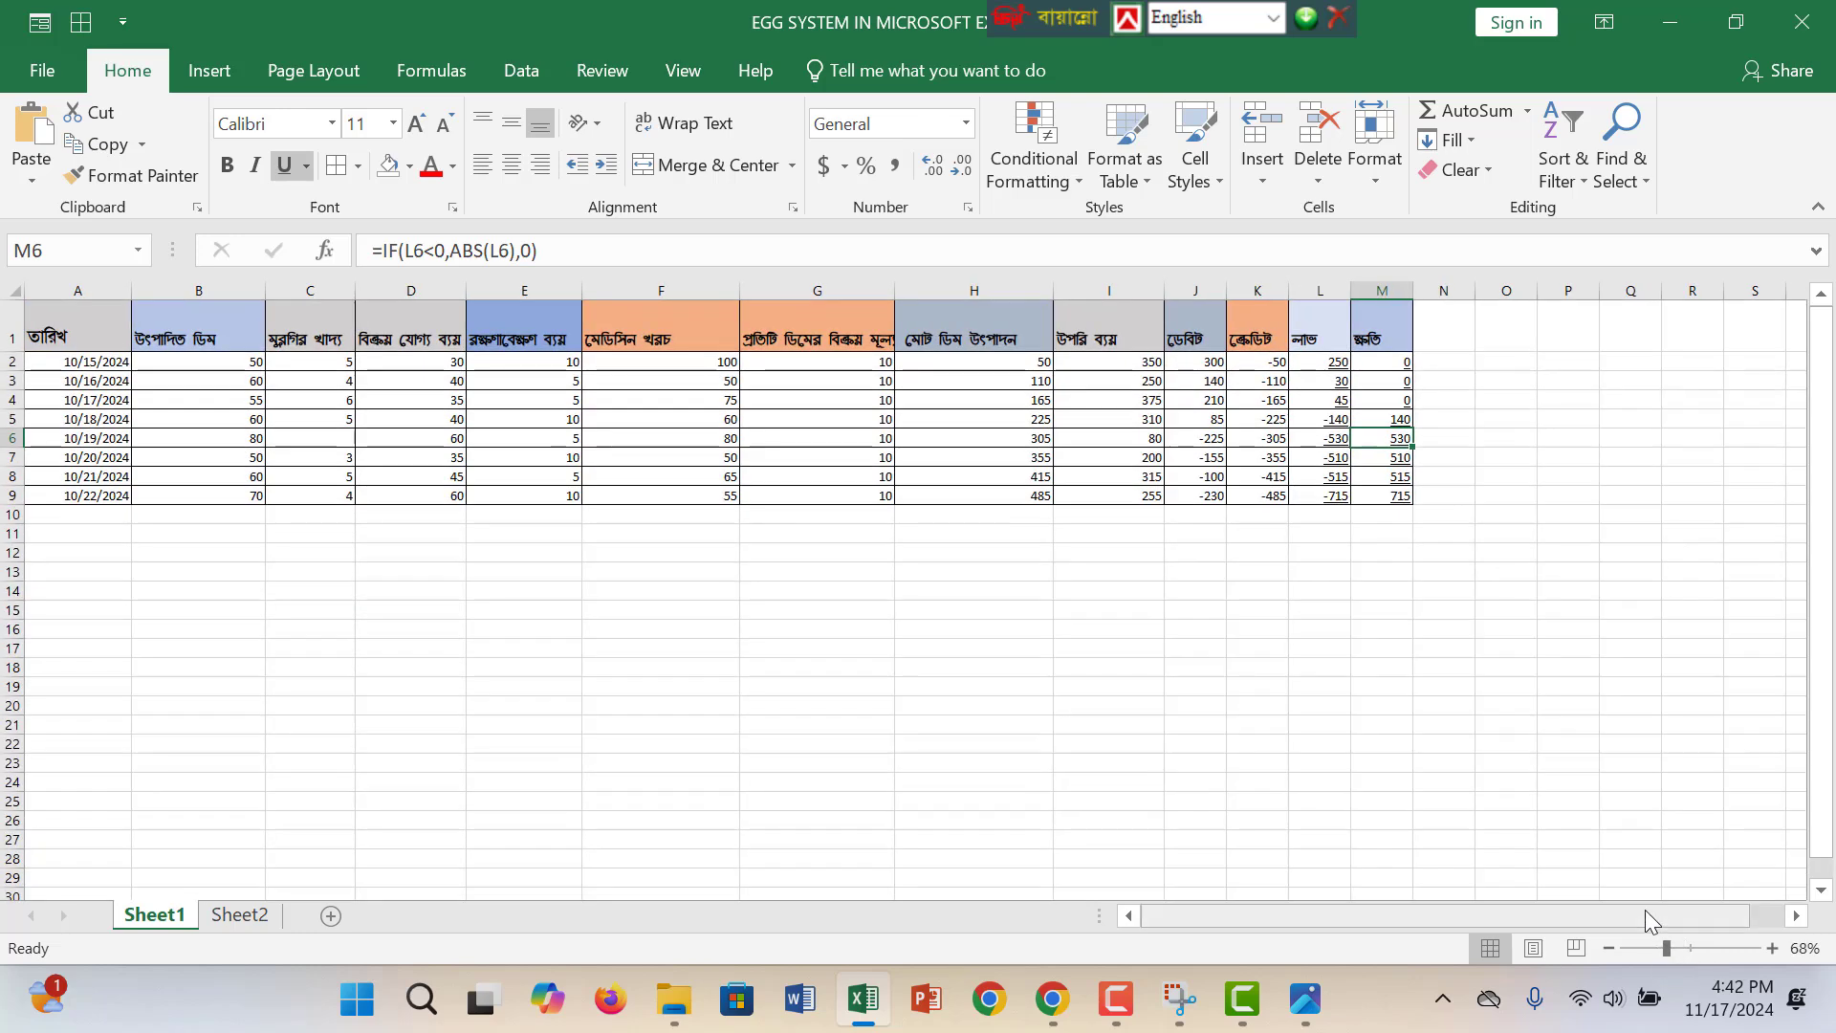
left_click(1202, 528)
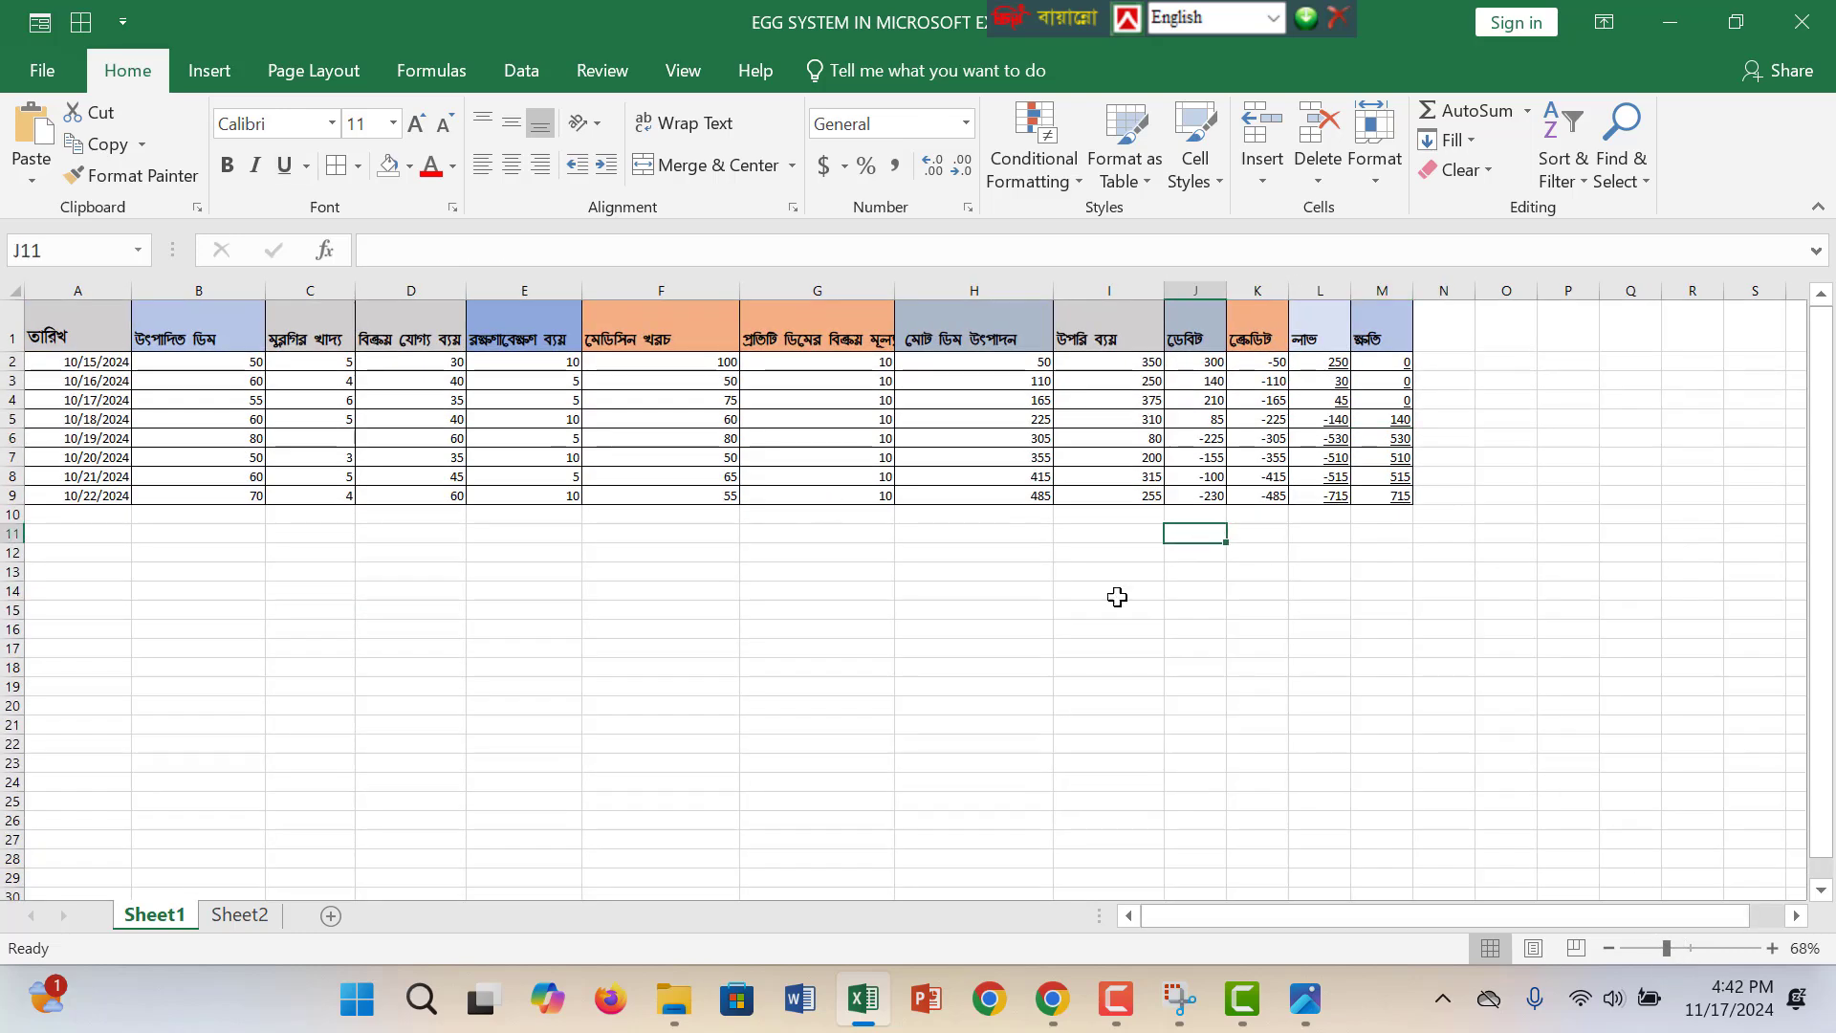
left_click(1690, 949)
left_click(1606, 467)
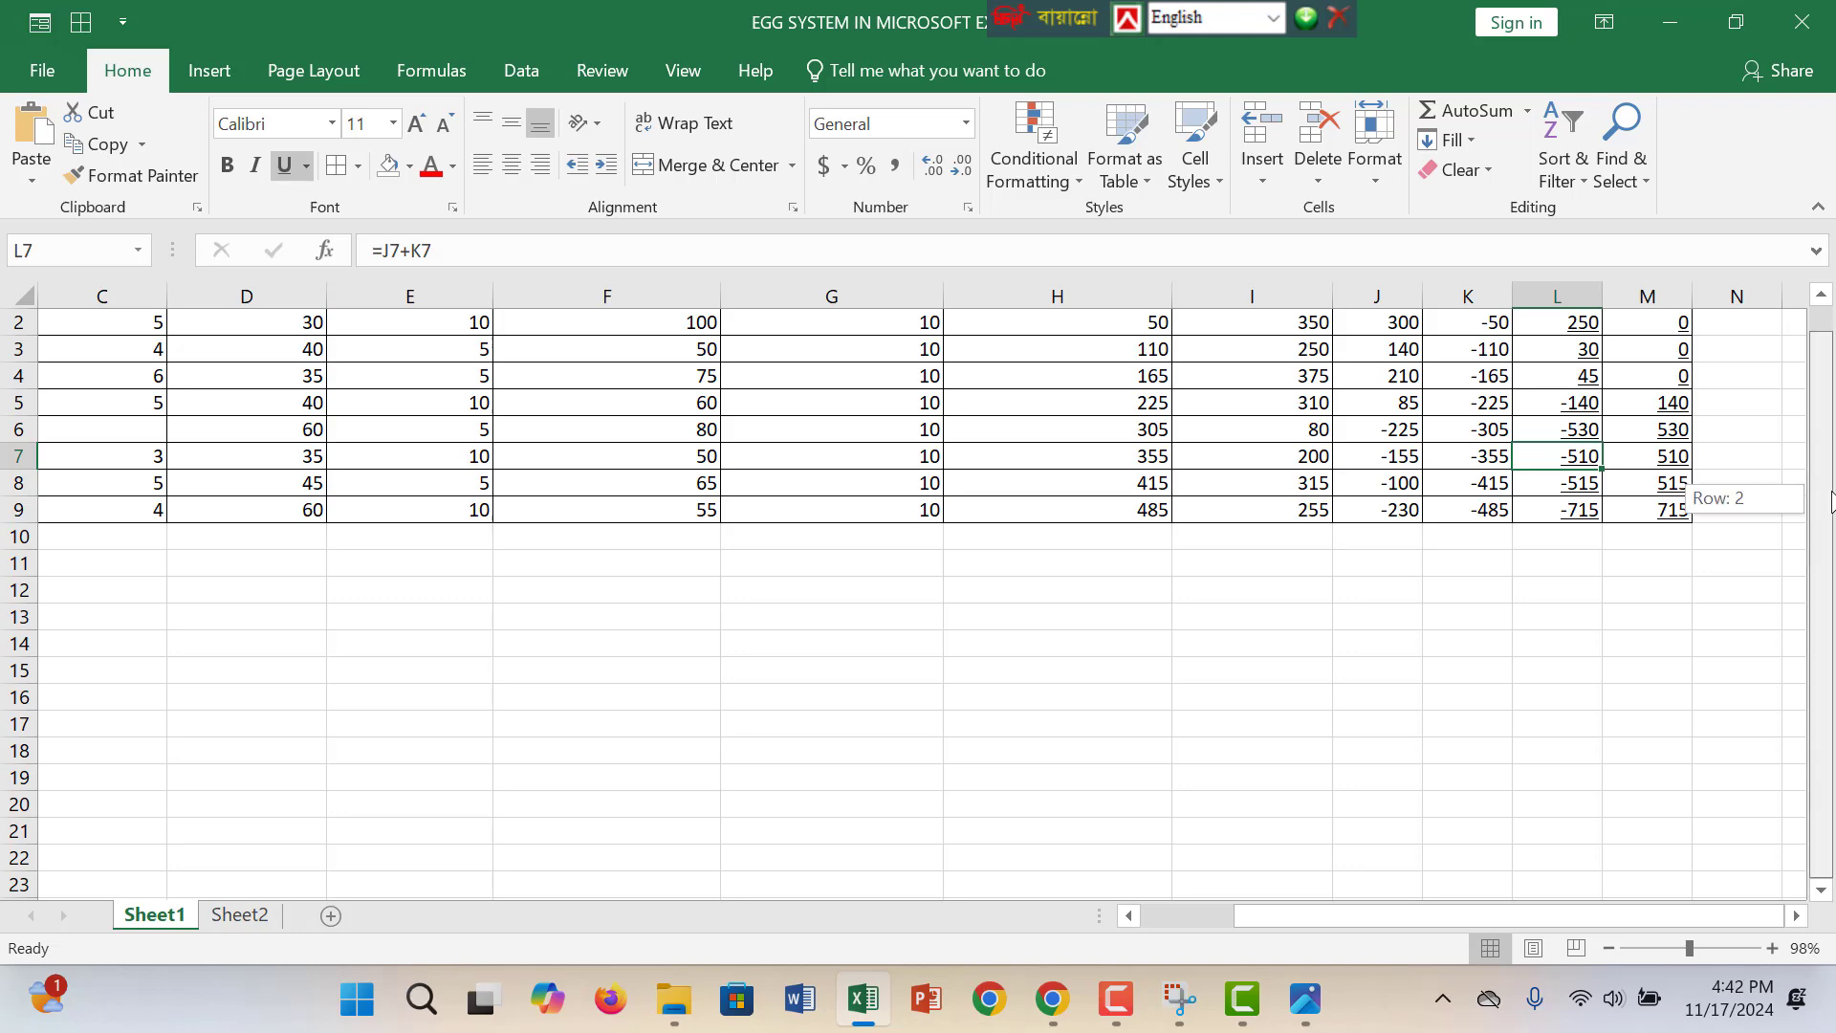
scroll(1616, 478, "up", 1)
left_click(966, 396)
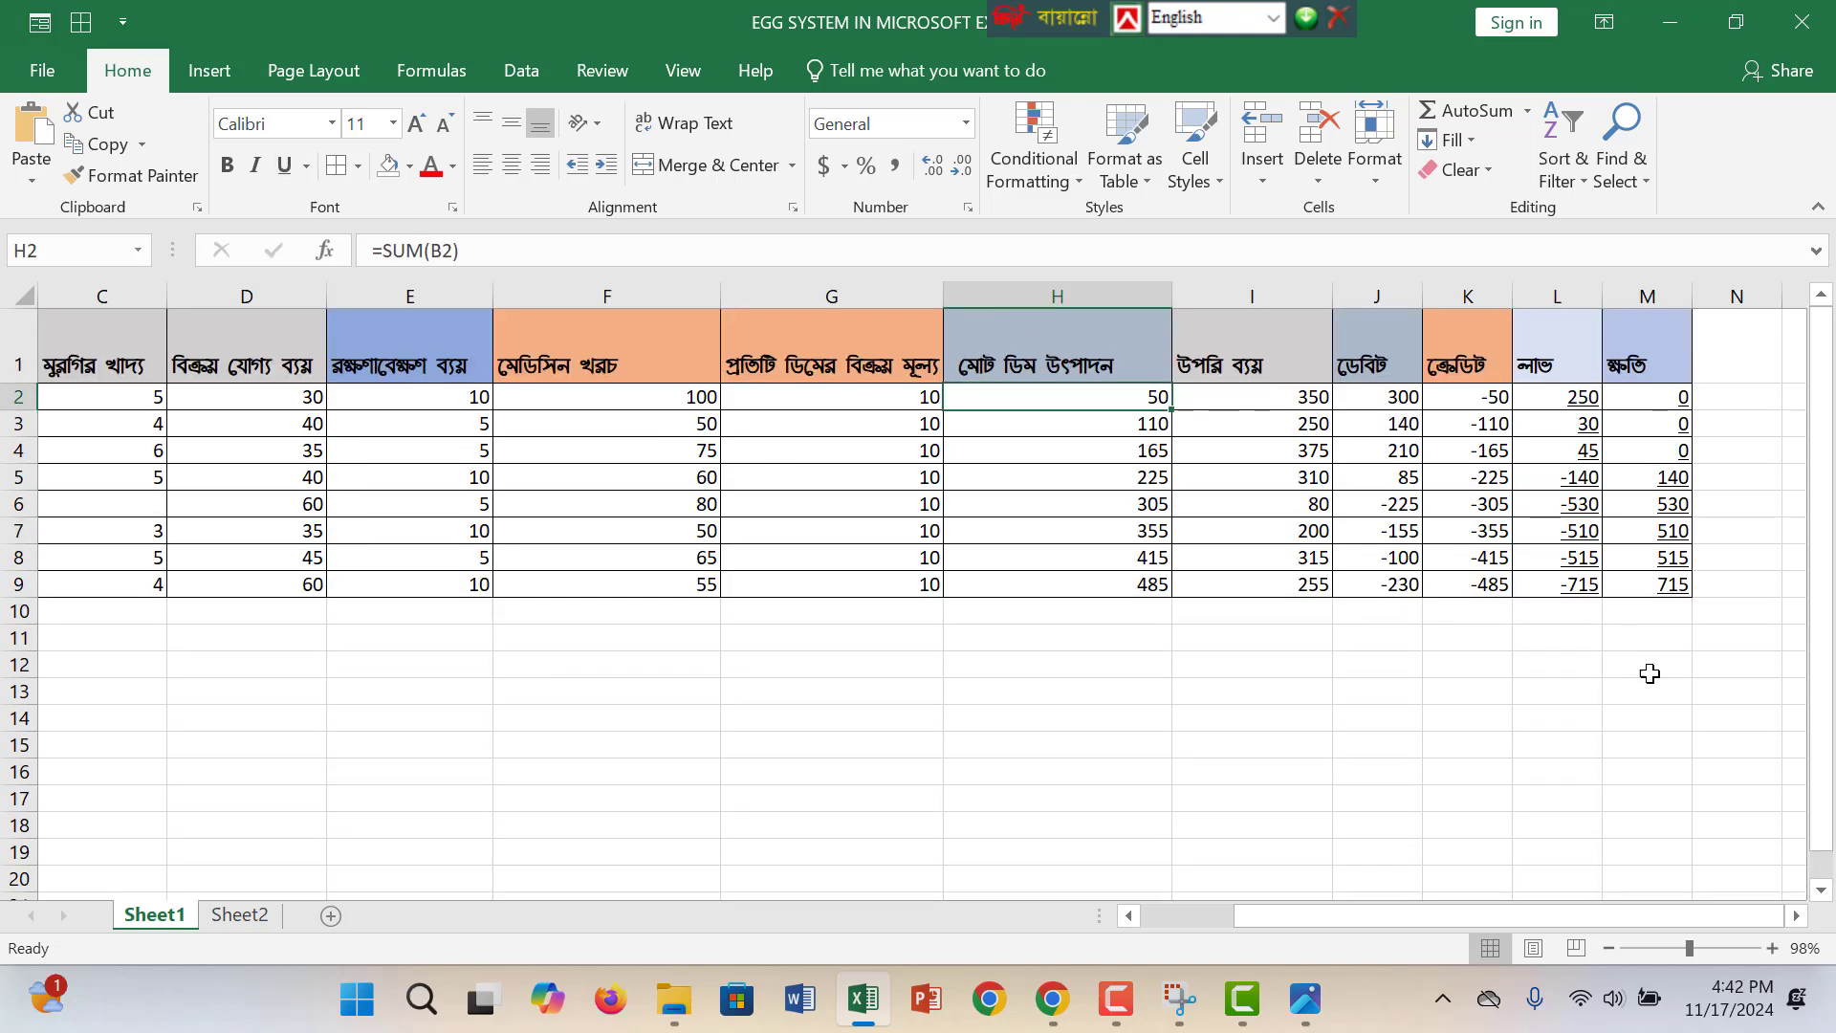
left_click_drag(1649, 915, 1448, 920)
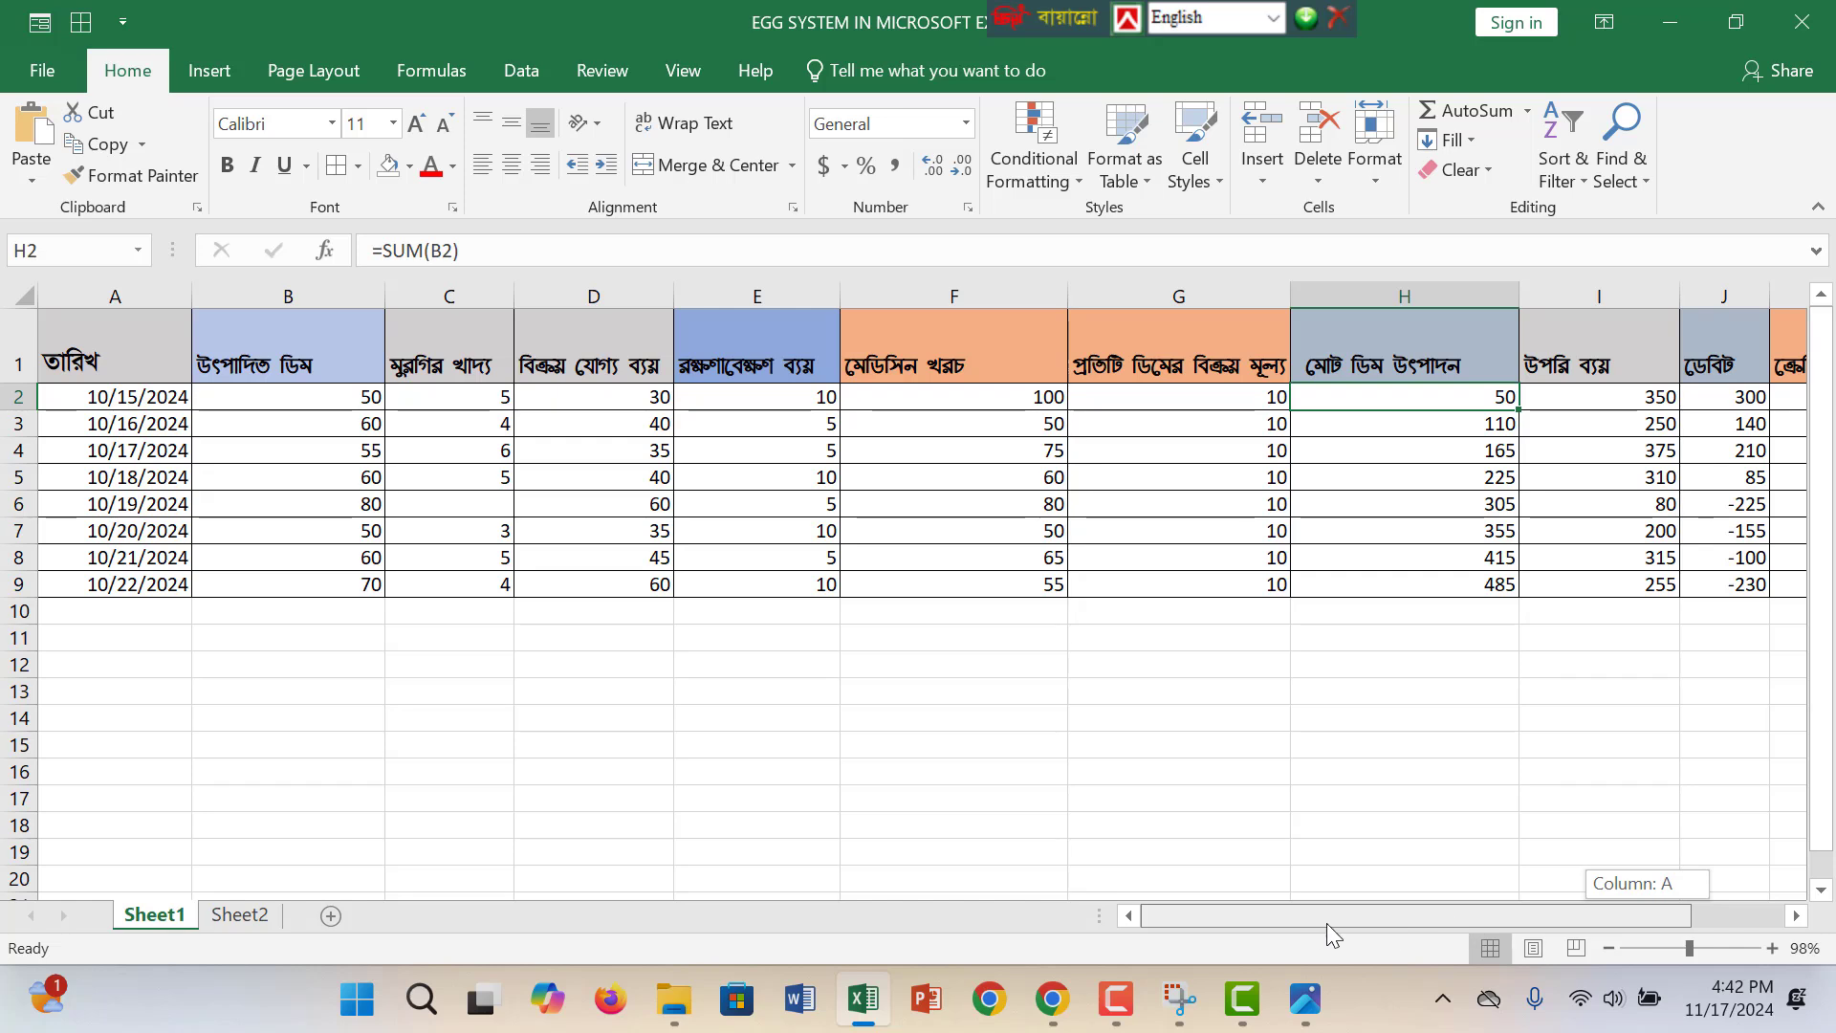
left_click_drag(1490, 942, 1540, 950)
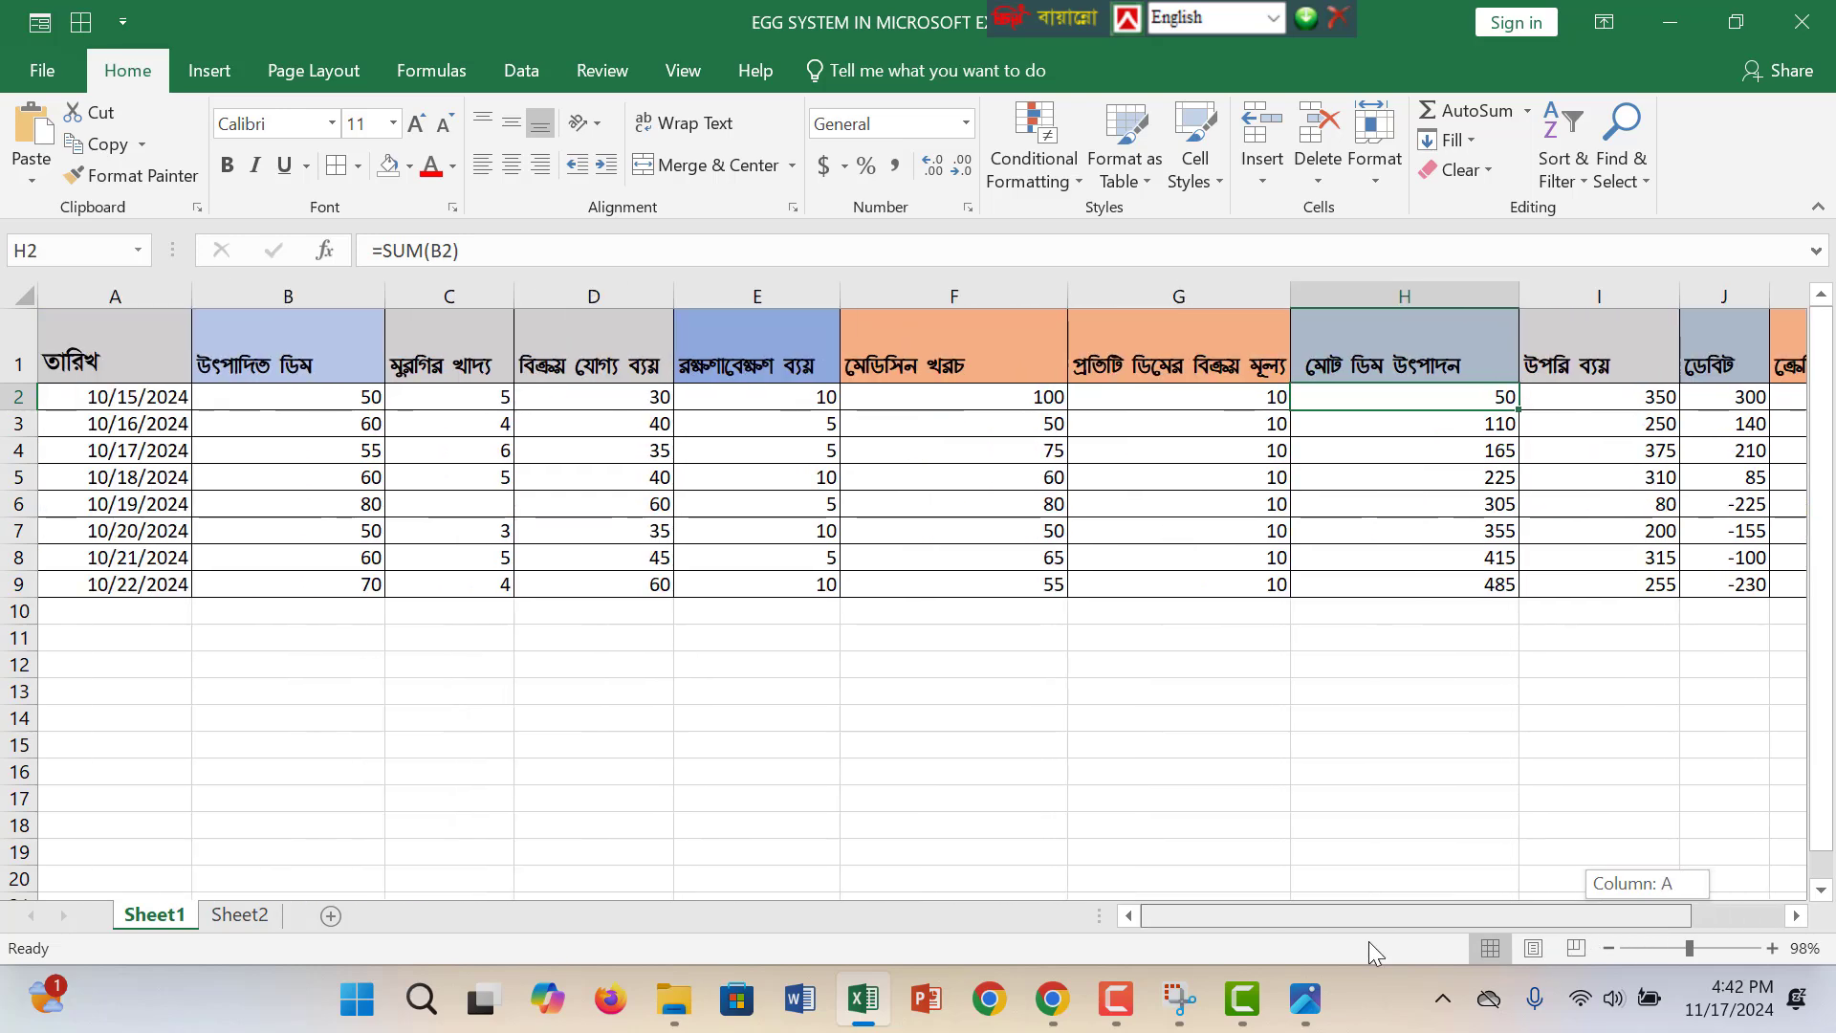
left_click_drag(1368, 941, 1369, 941)
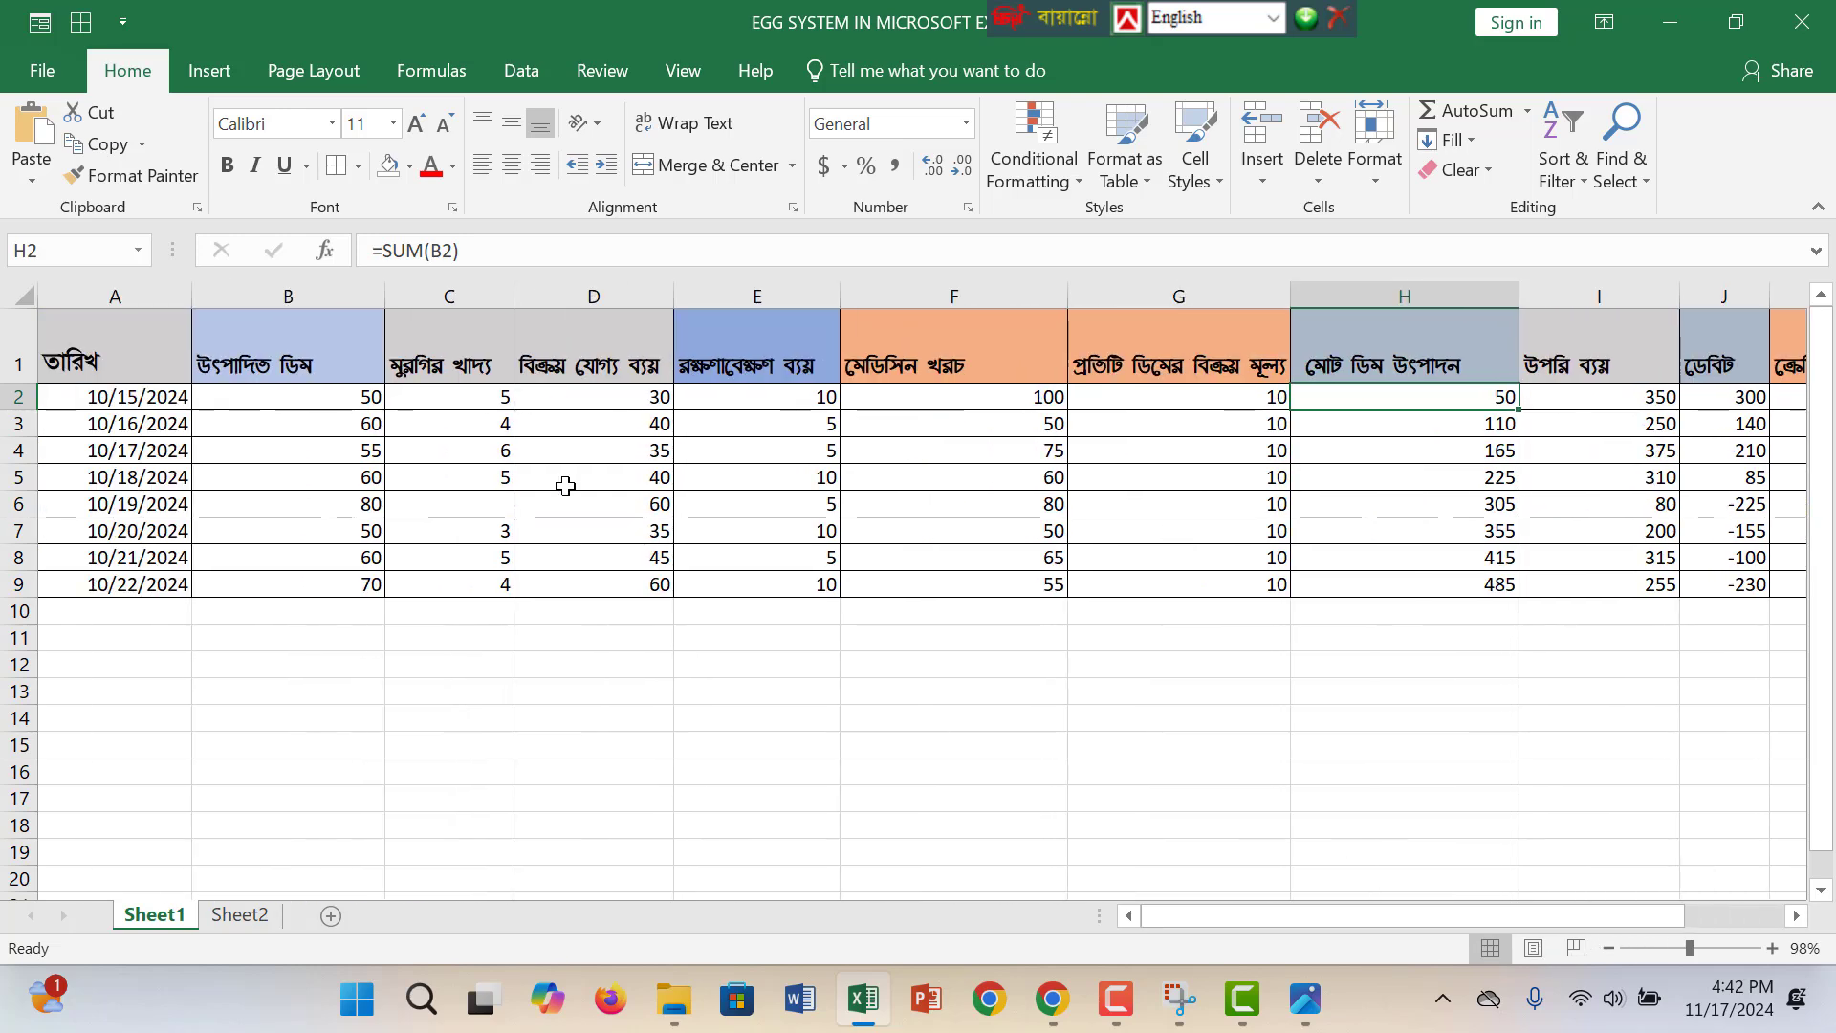
Set the first day's egg production in B2 to 60 and check the dependent columns through loss.
left_click(366, 393)
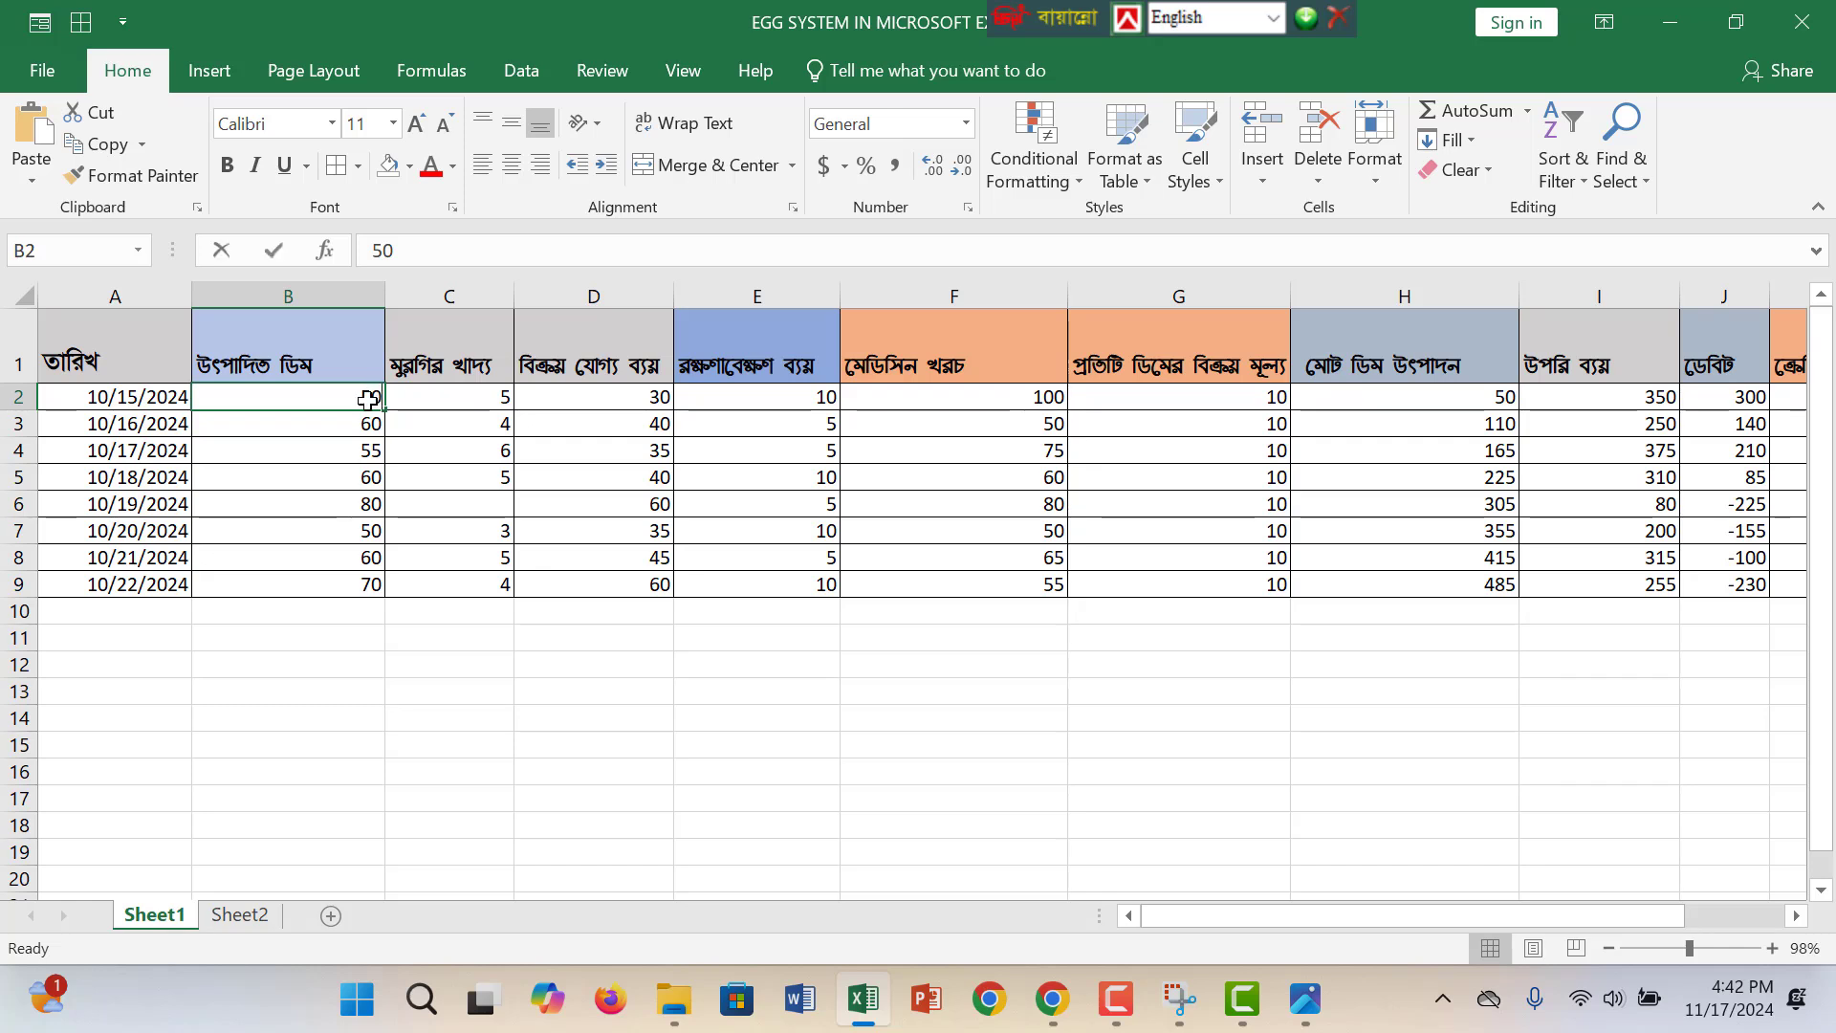
double_click(368, 400)
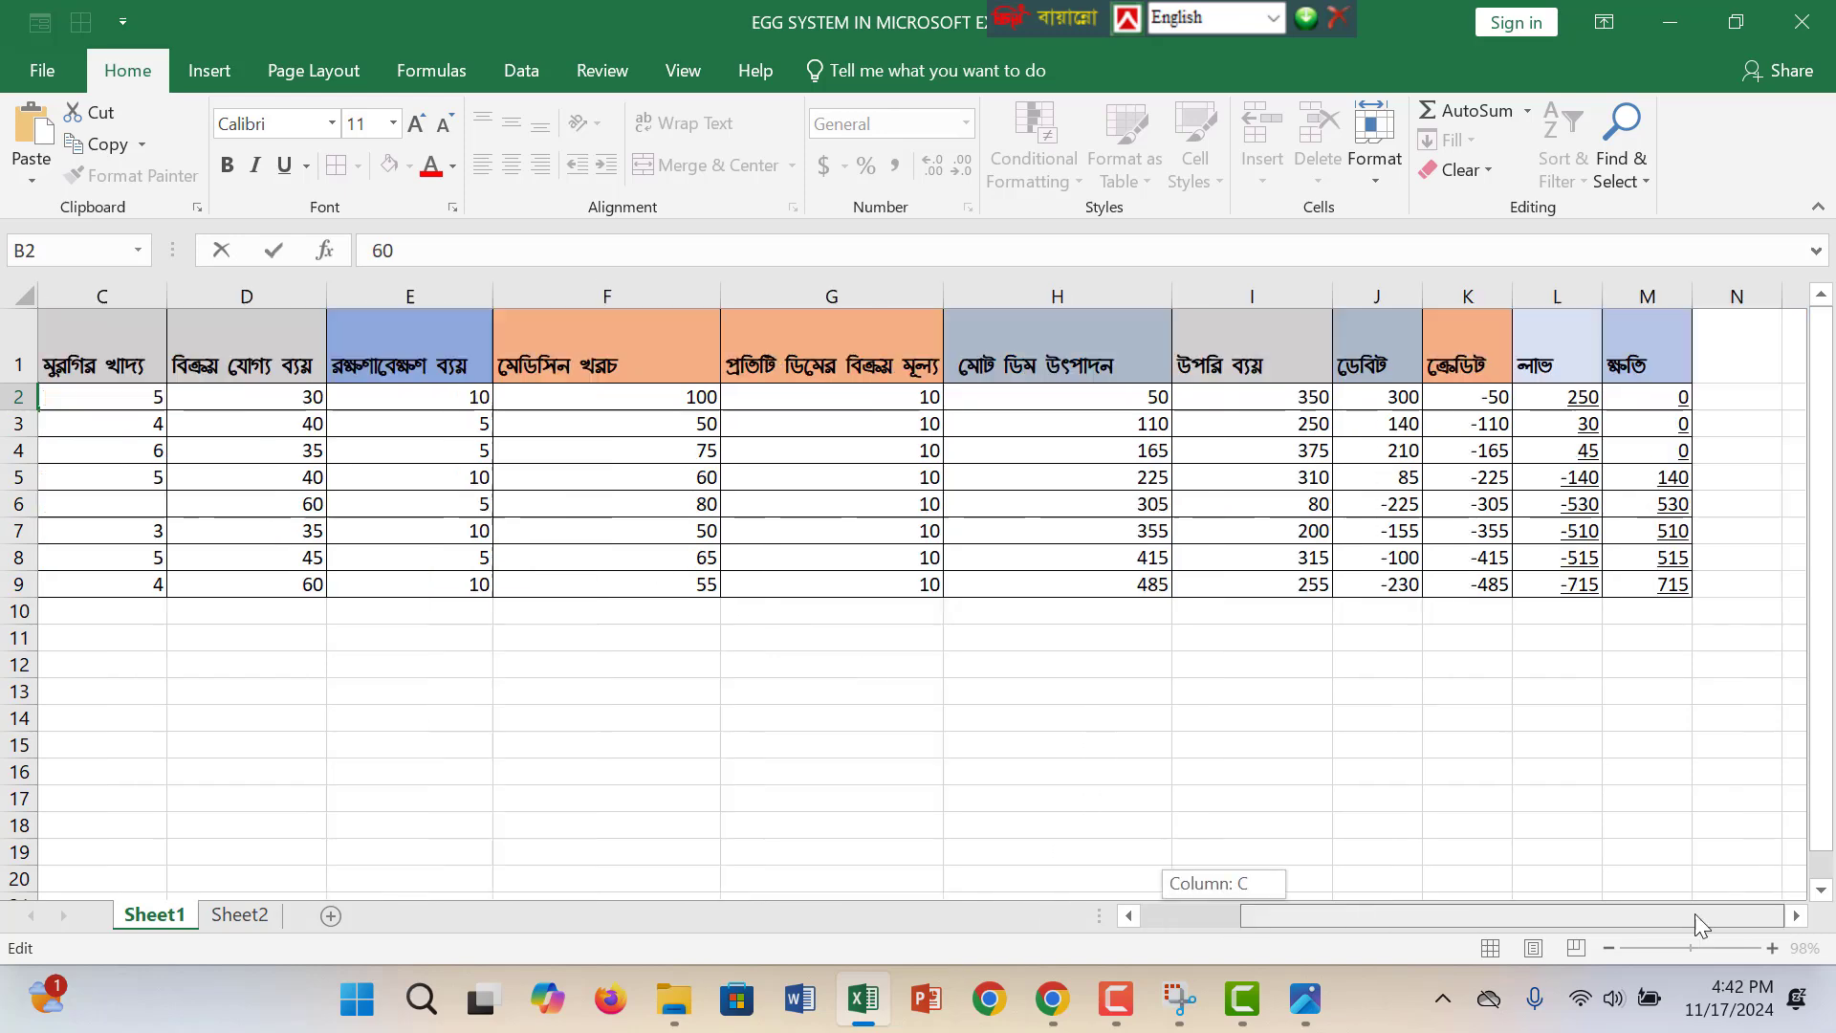
left_click_drag(1221, 920, 1243, 920)
left_click(1728, 483)
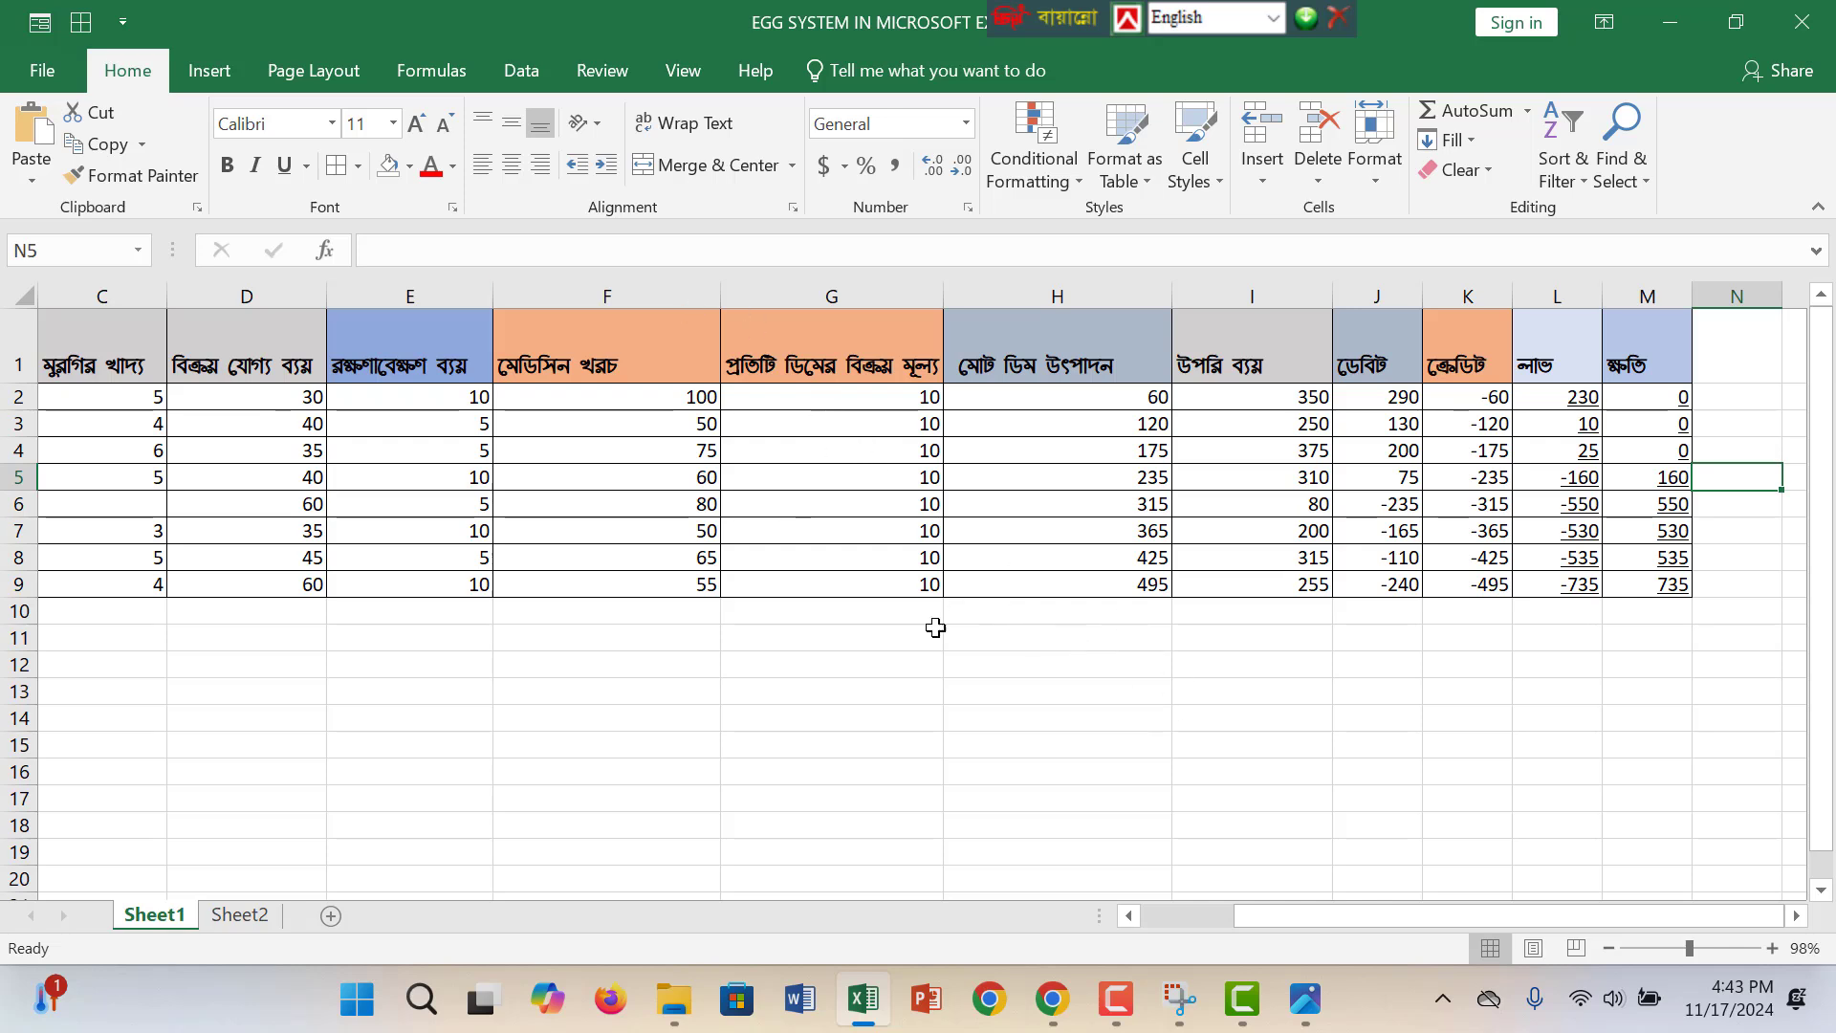
Select the data range B2:M9 below the header row.
left_click_drag(1361, 915, 1224, 918)
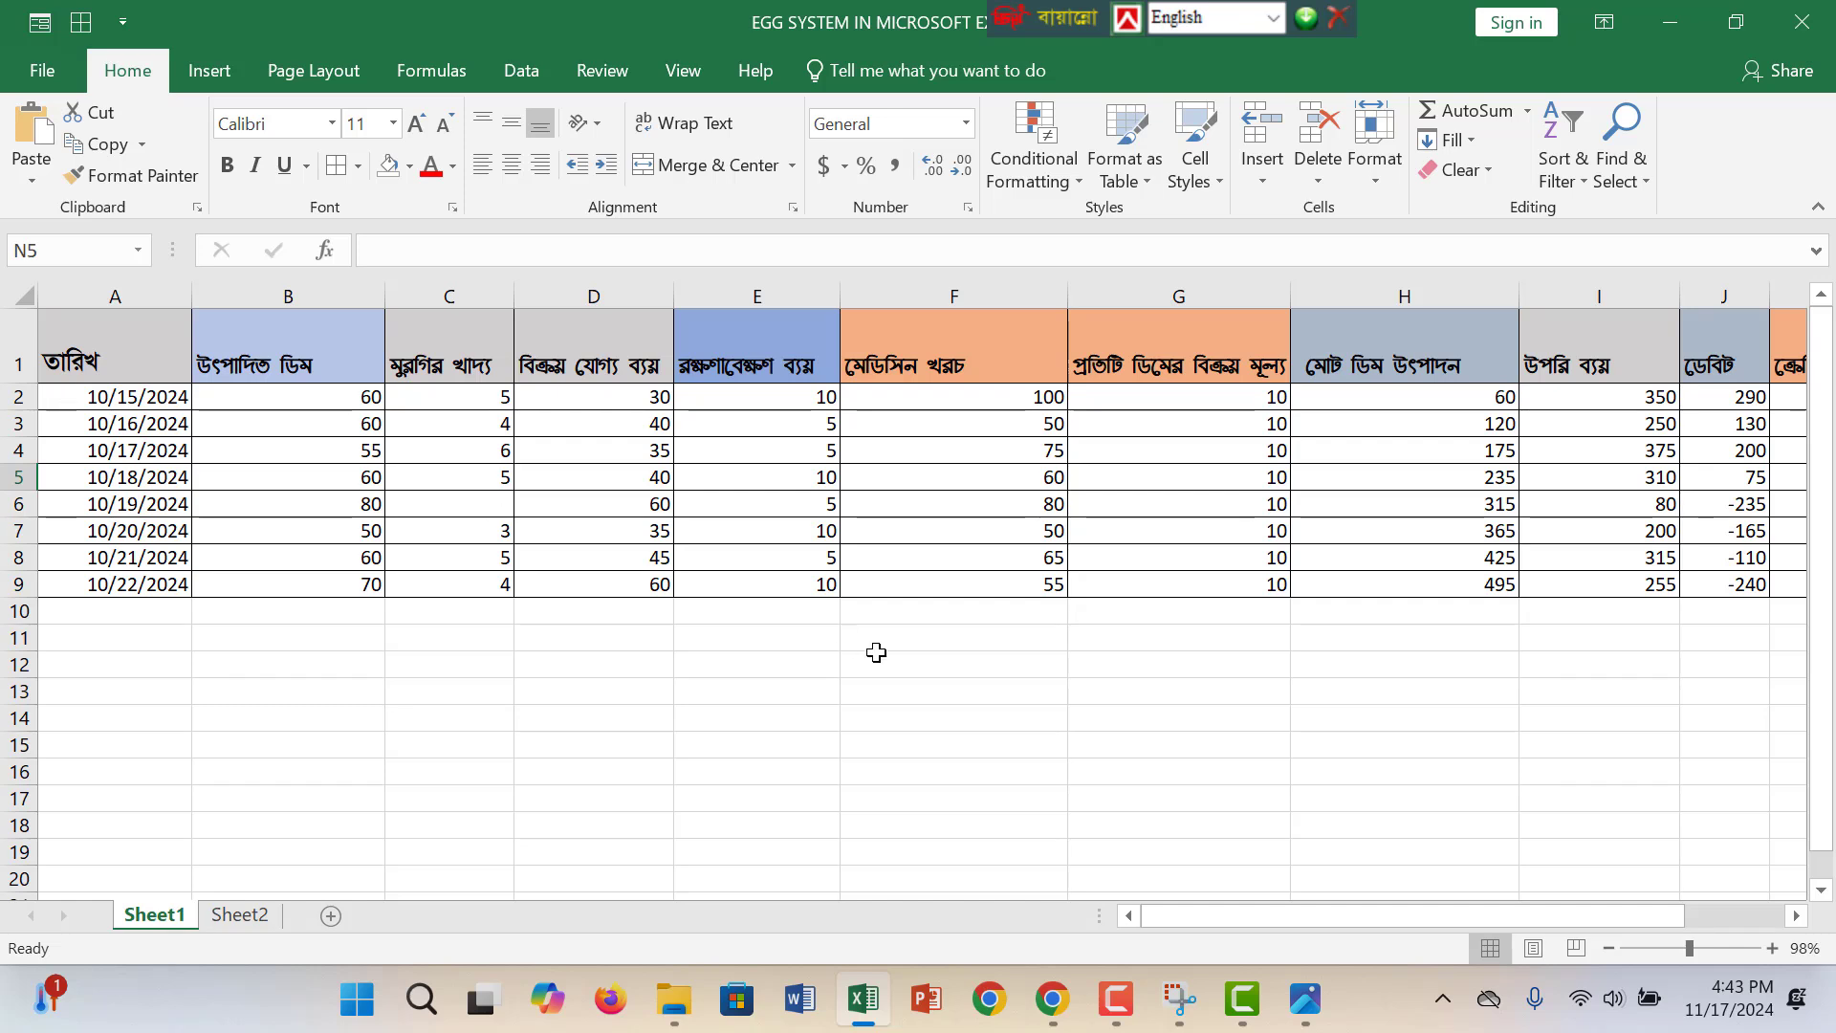
left_click(750, 533)
left_click(450, 366)
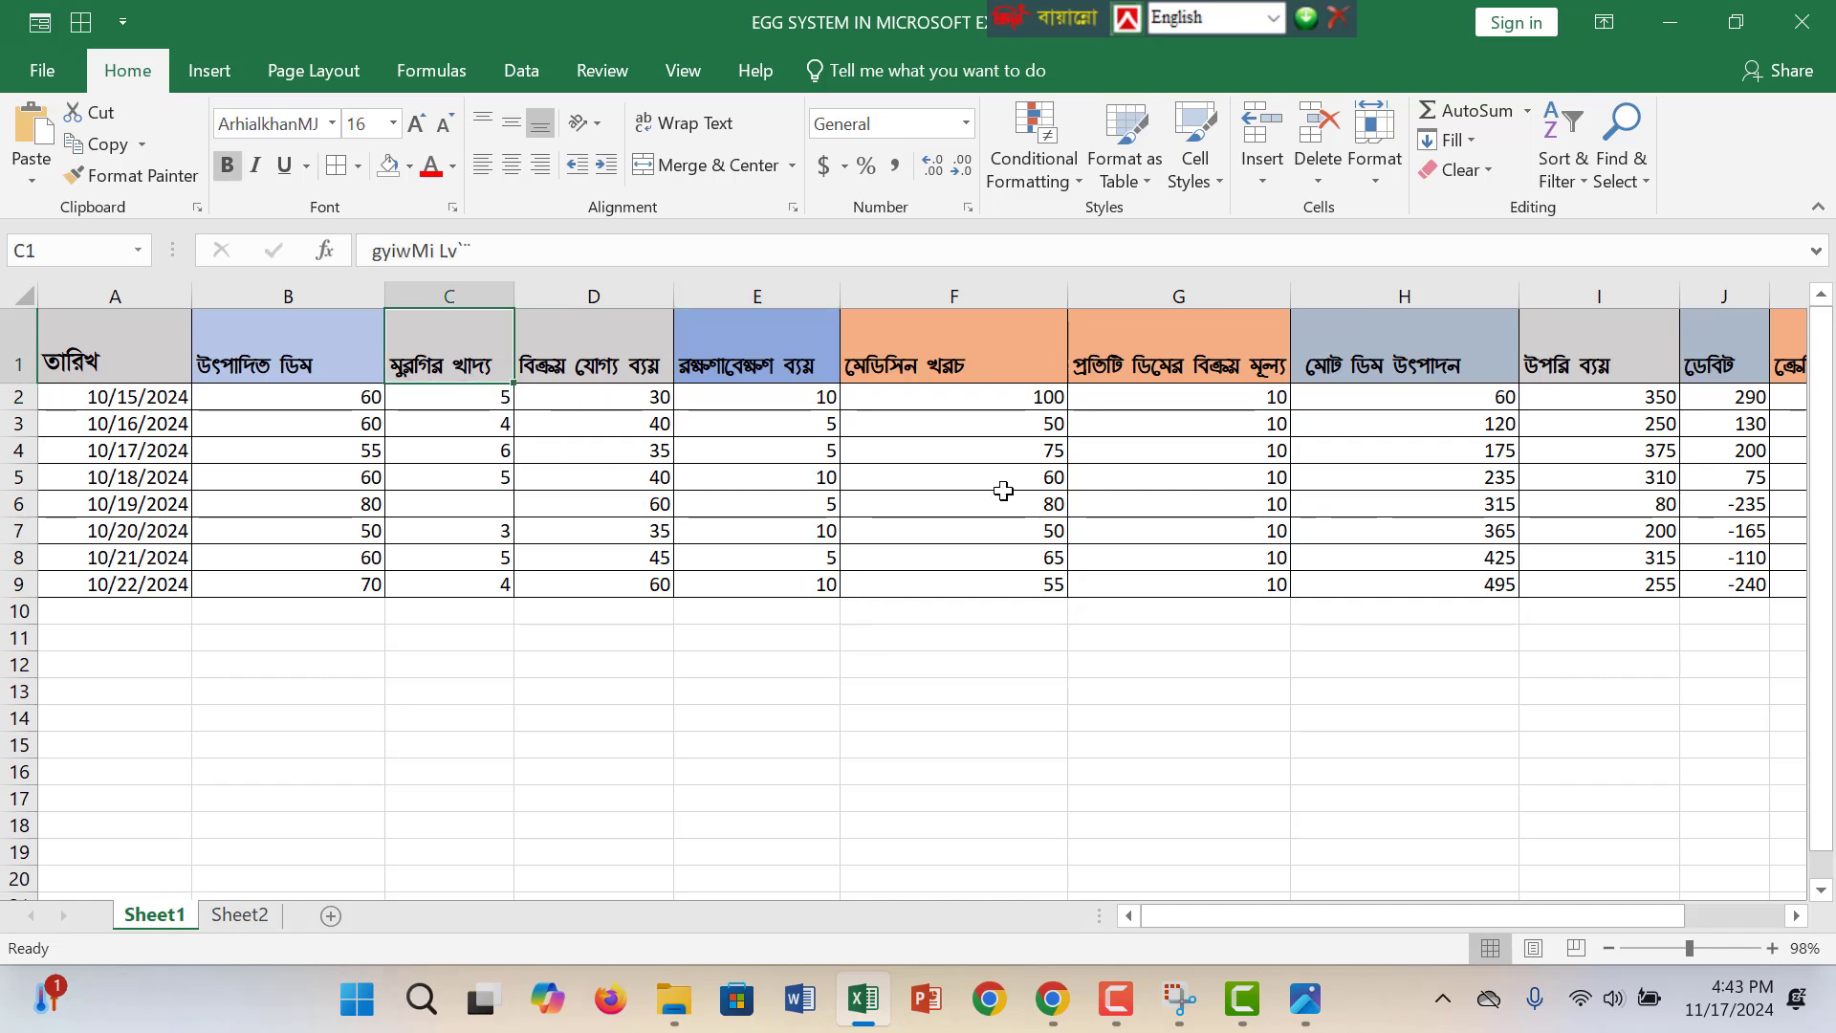
left_click_drag(246, 397, 1637, 587)
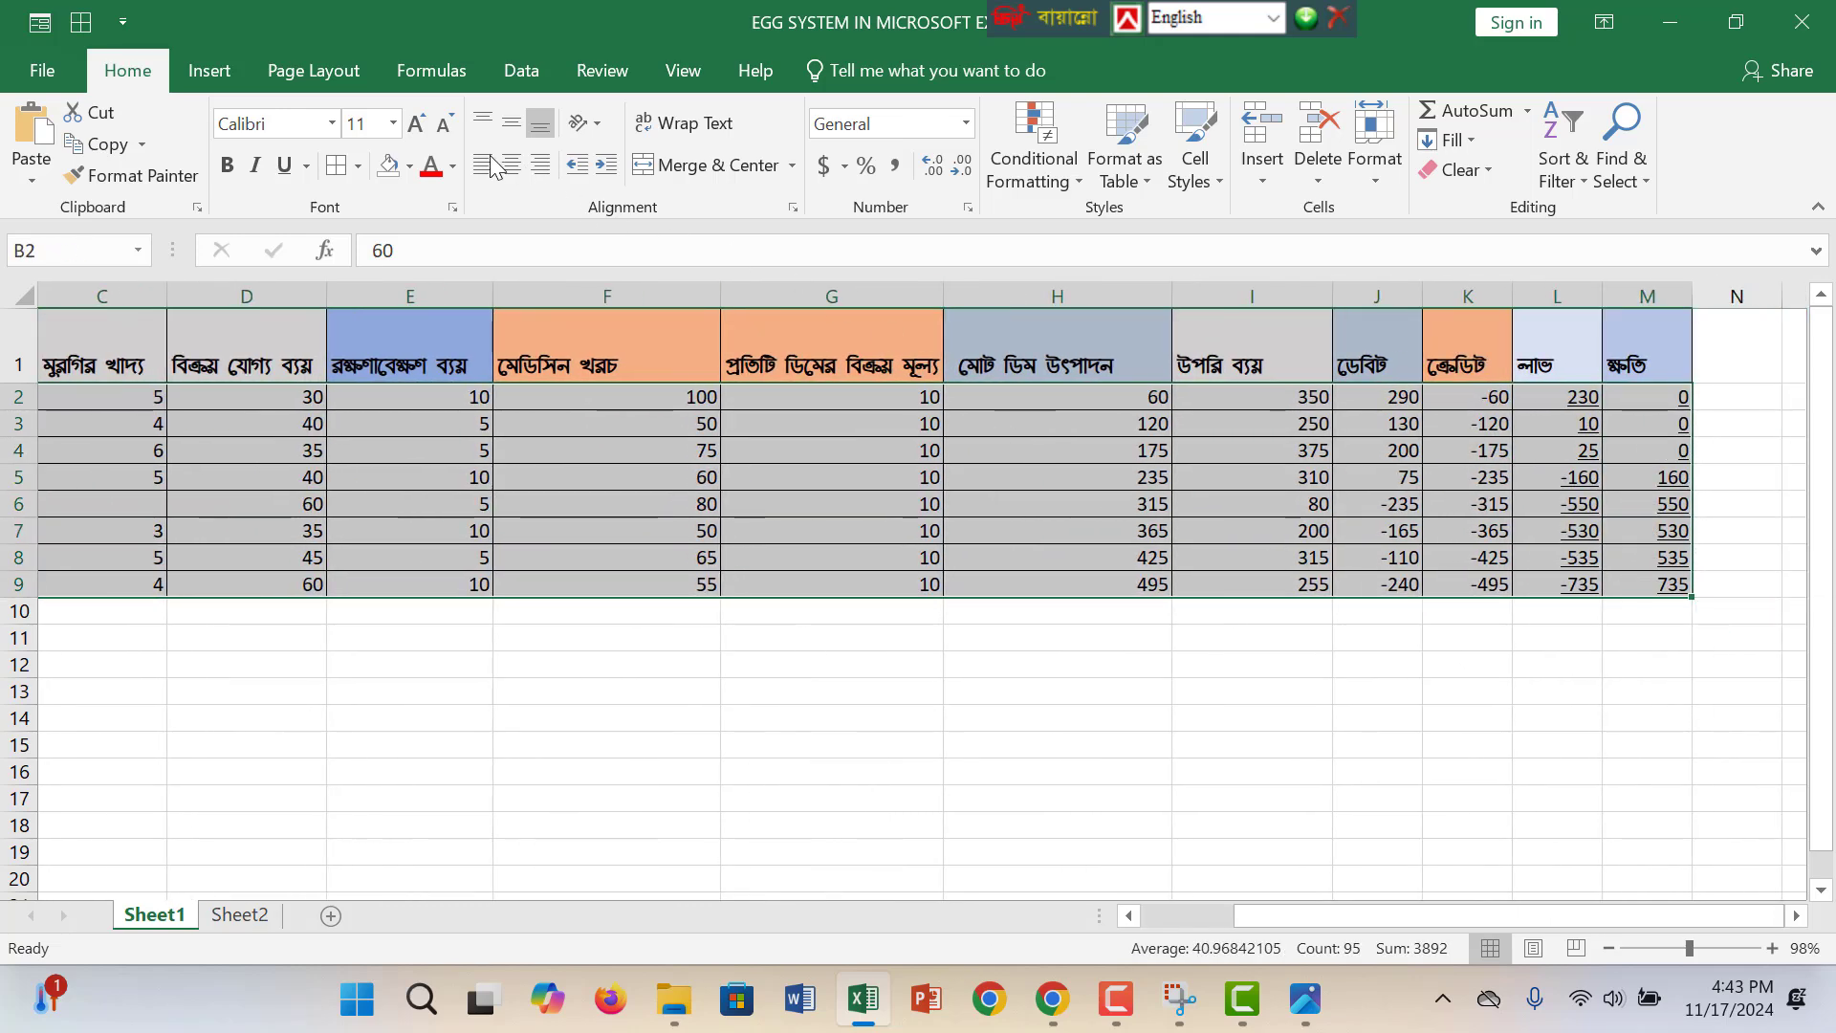